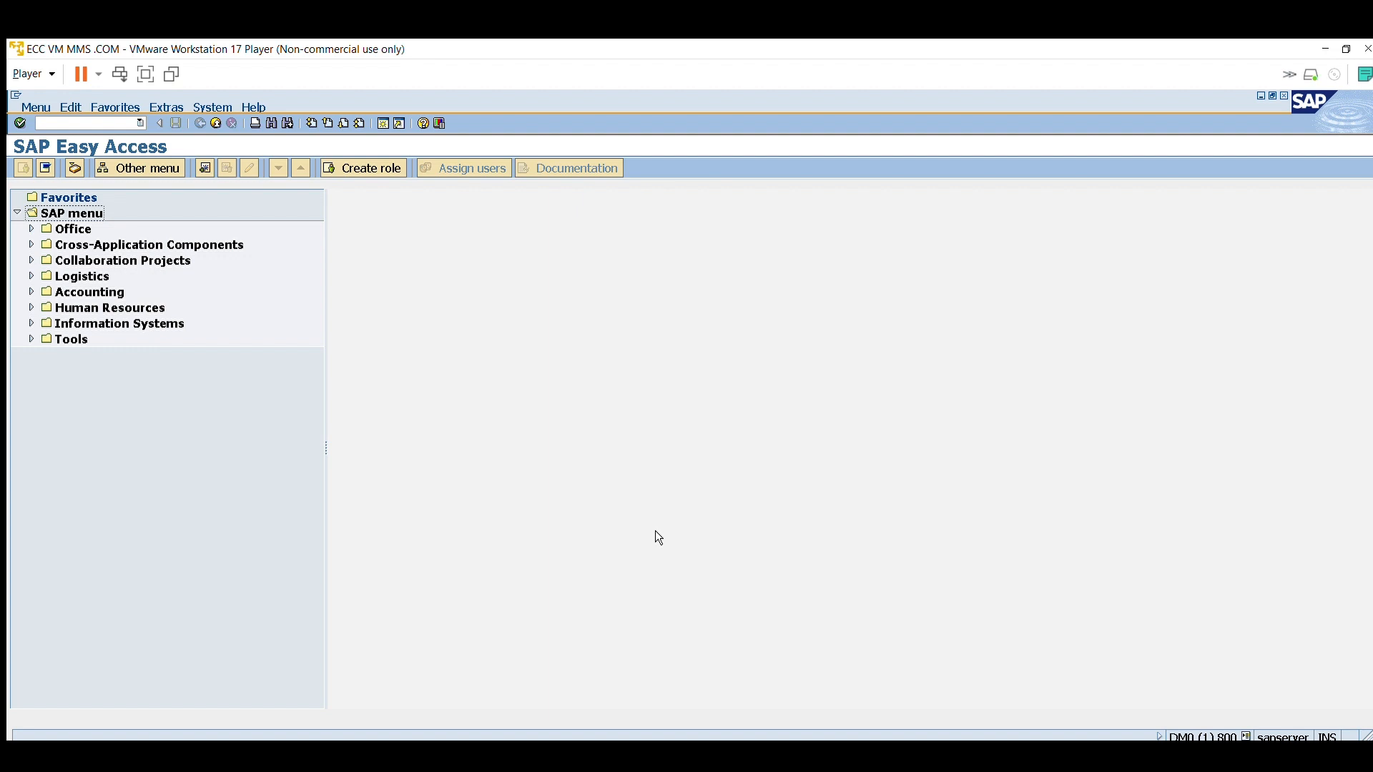
# - Run transaction MM01 and start creating the material EXAMPLE
pyautogui.click(60, 119)
pyautogui.write('mm01')
pyautogui.press('Return')
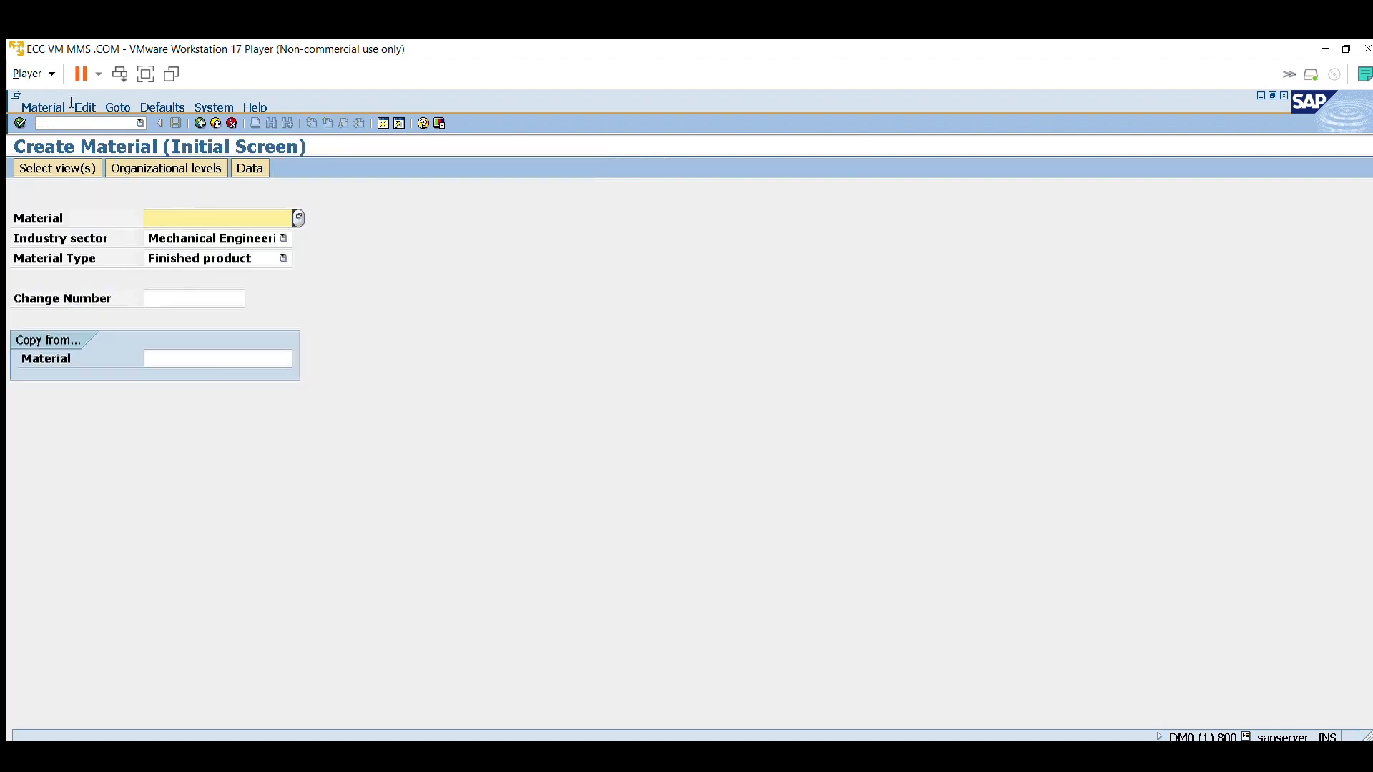
pyautogui.click(227, 216)
pyautogui.write('example')
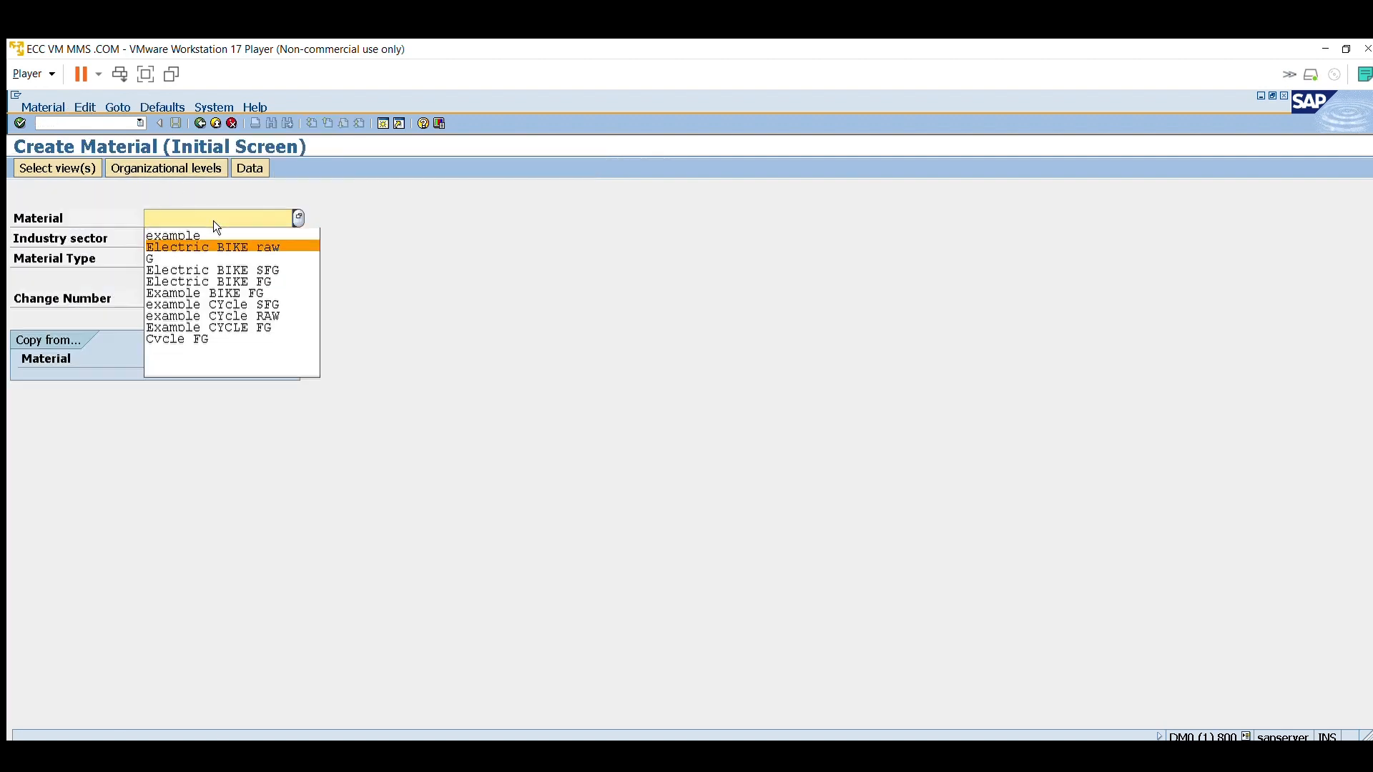
pyautogui.press('Return')
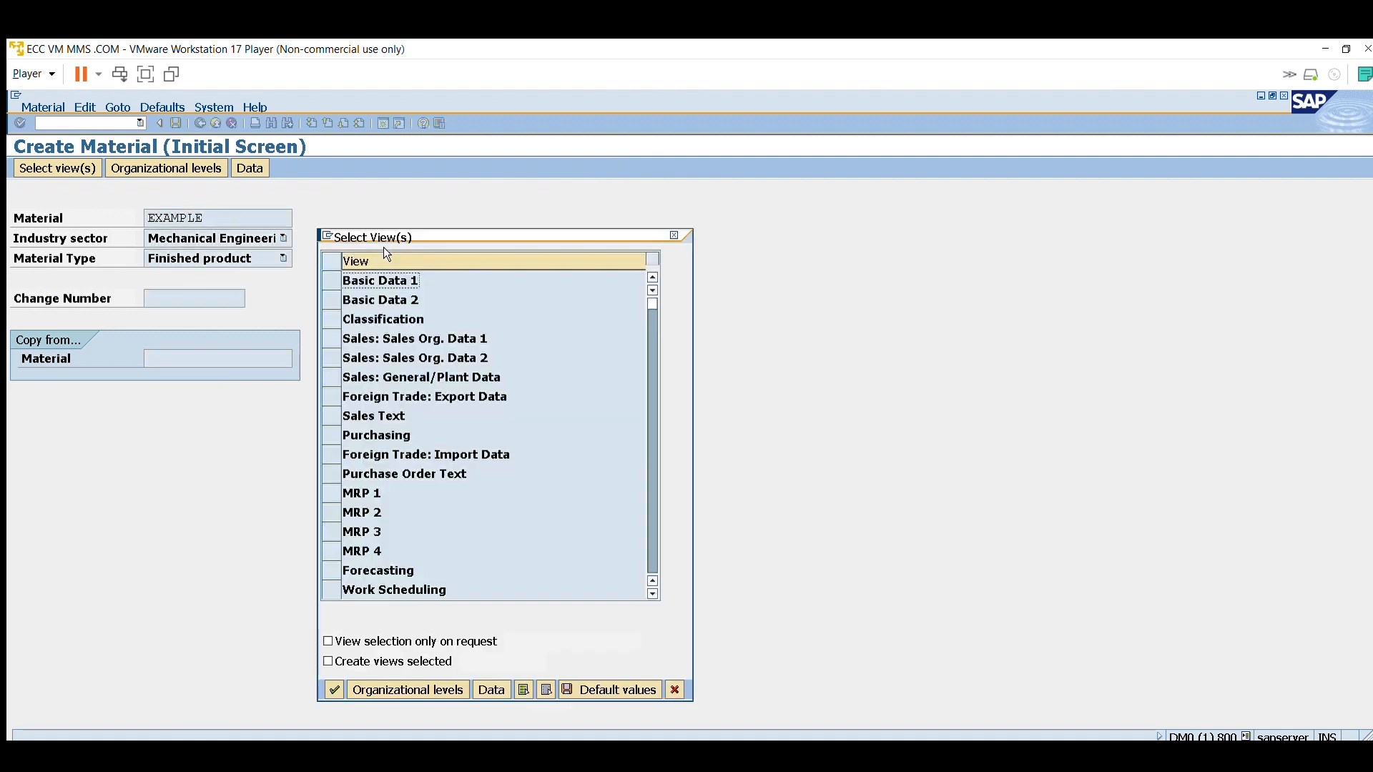
# - Select the Basic Data 1, MRP 1, MRP 2 and MRP 3 views for the material and confirm the selection
pyautogui.click(333, 279)
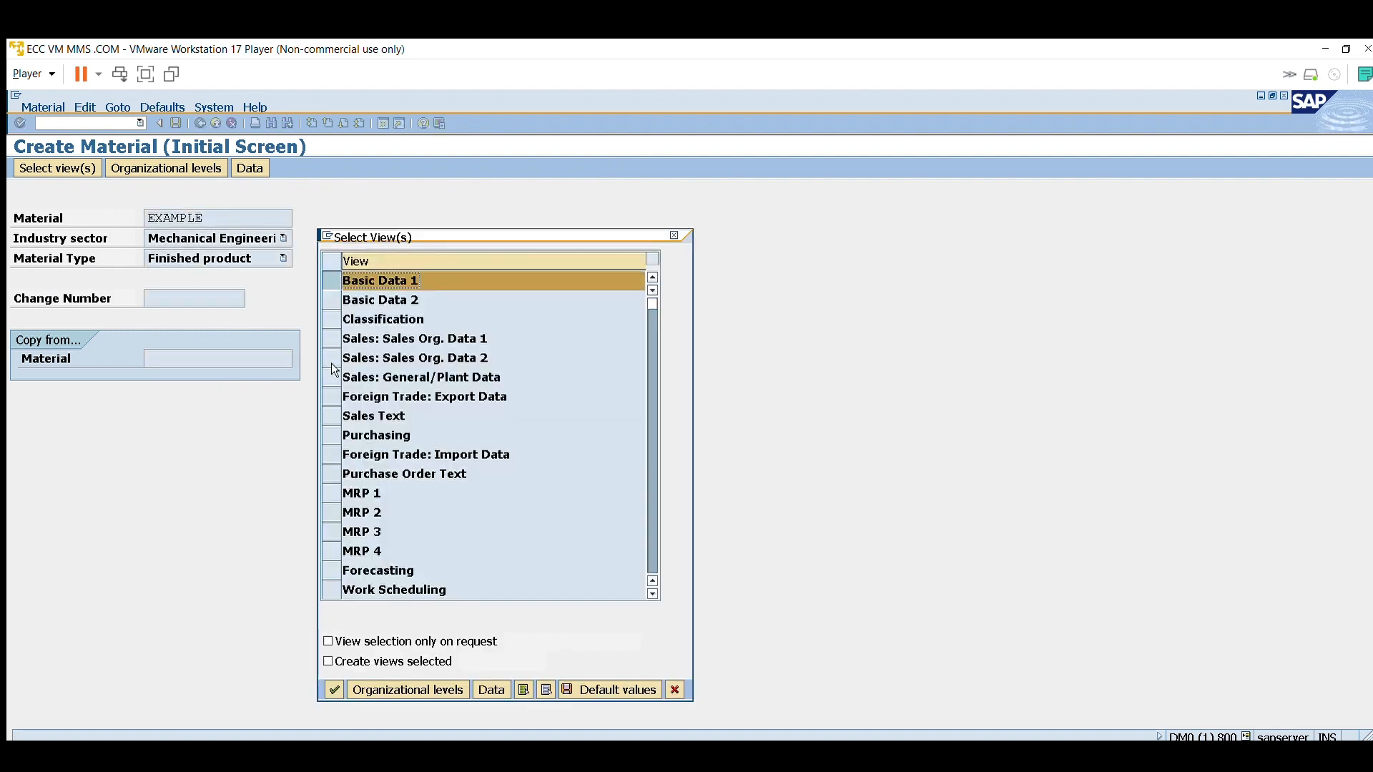
pyautogui.click(328, 486)
pyautogui.click(331, 531)
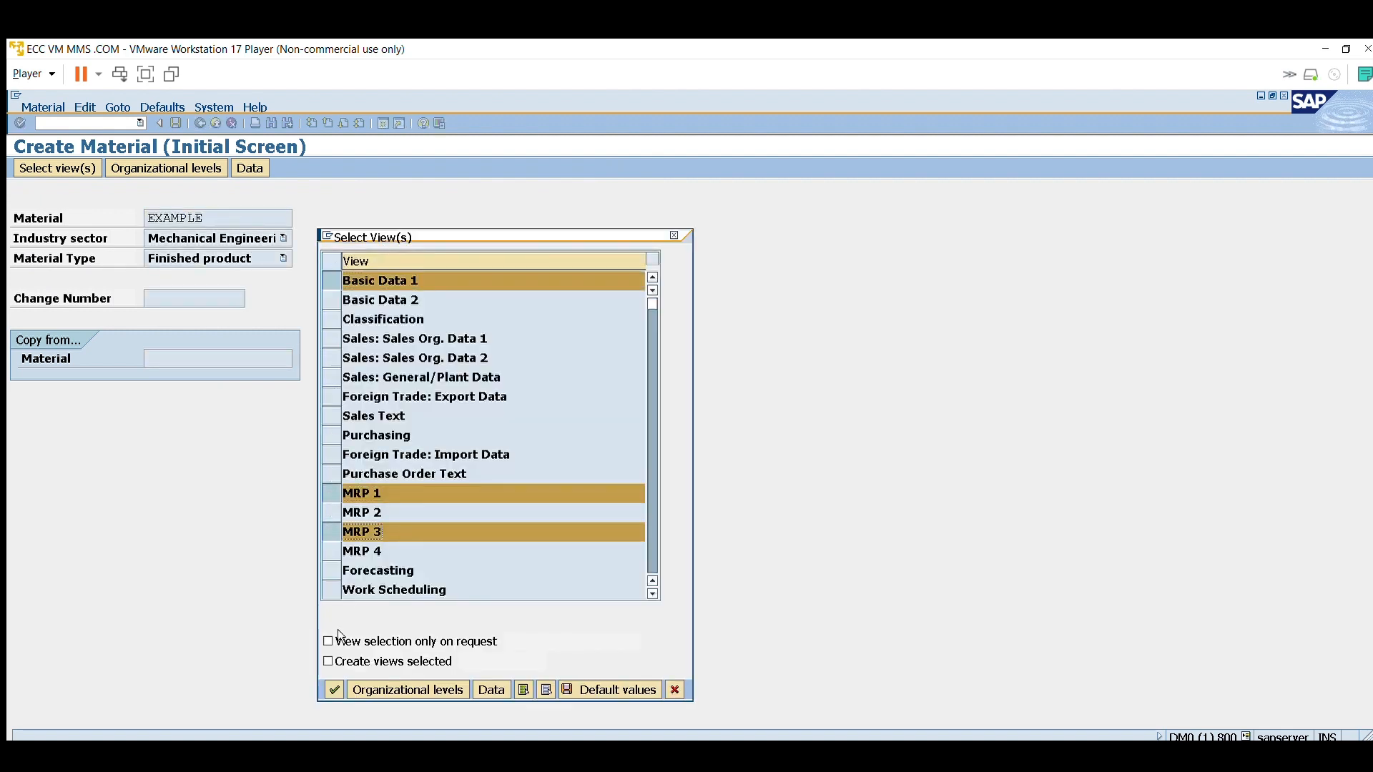
pyautogui.click(333, 510)
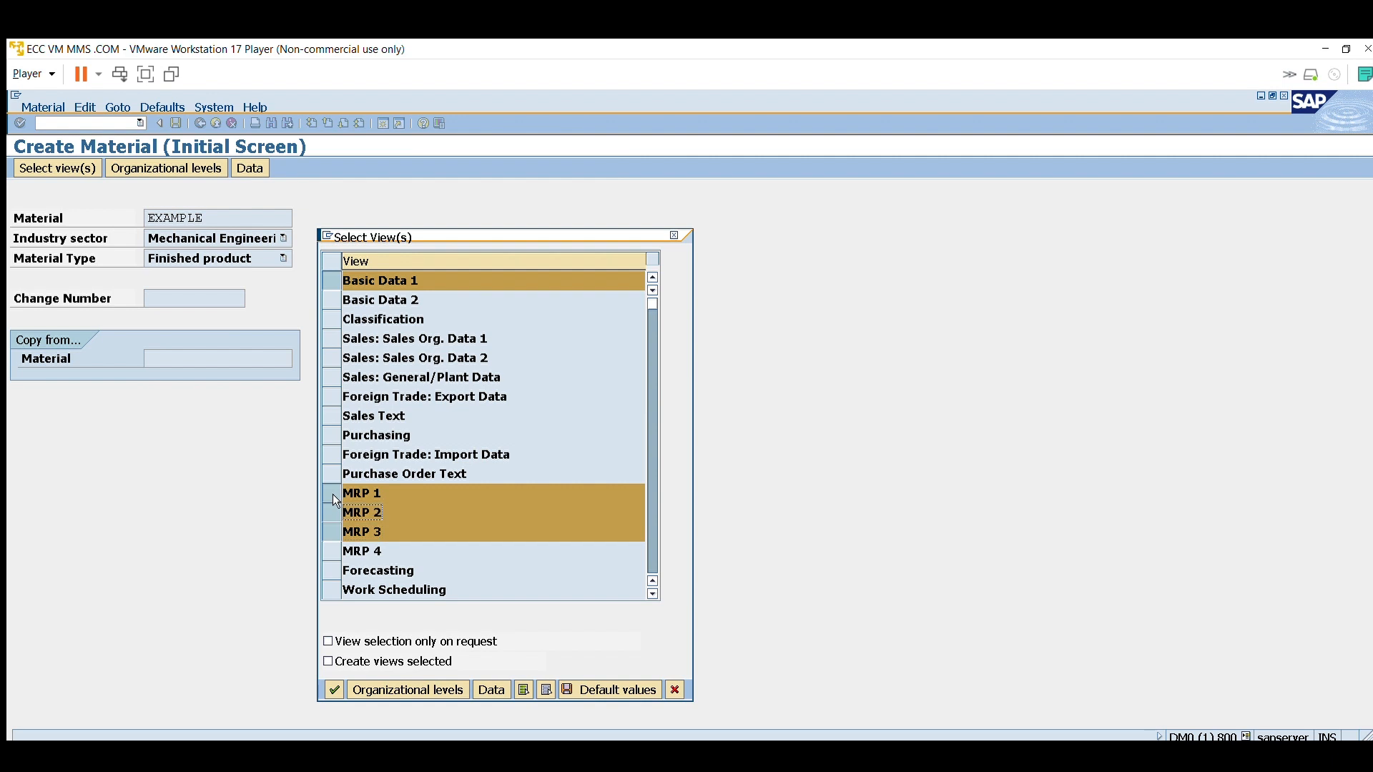
pyautogui.click(334, 686)
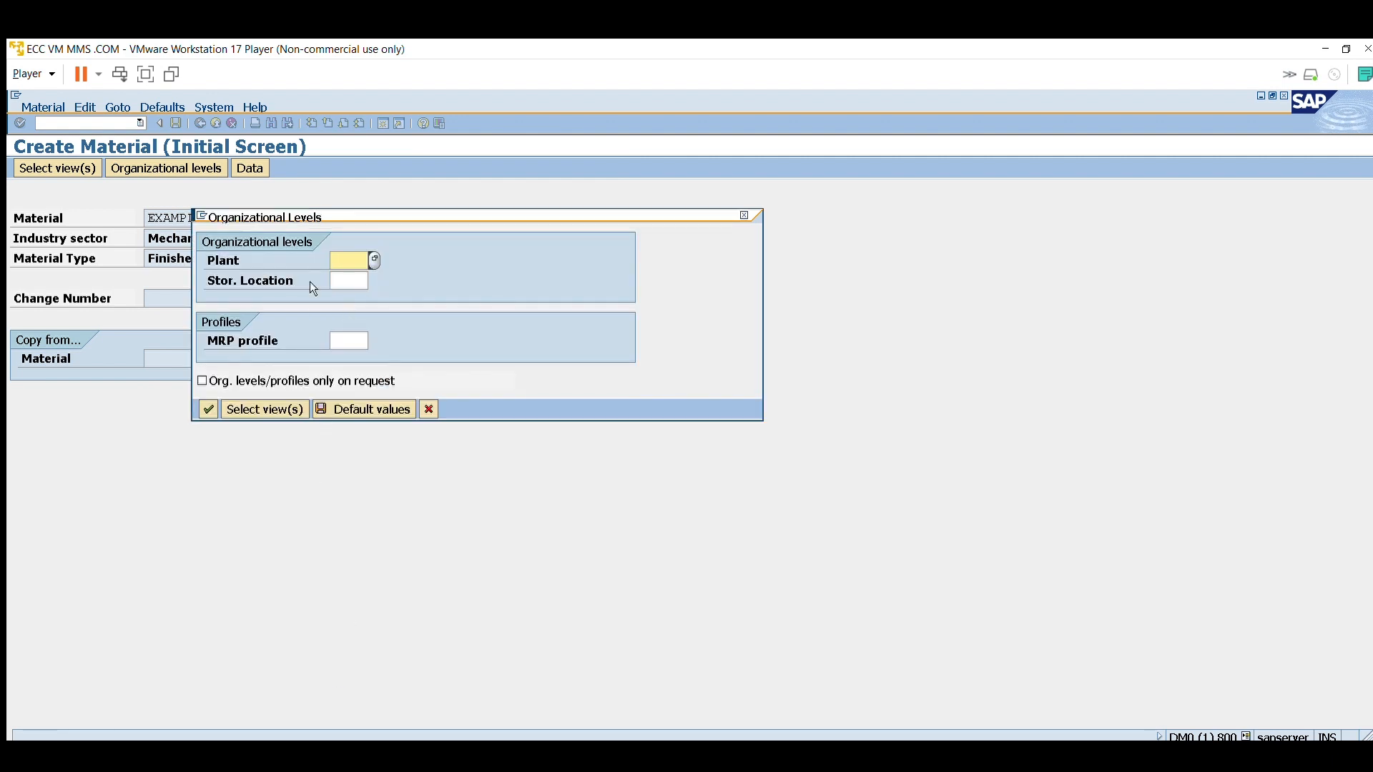
# - Set plant 1000 and storage location 0001 as the material's organizational levels, and exit the material creation without saving
pyautogui.moveTo(332, 199); pyautogui.dragTo(568, 216)
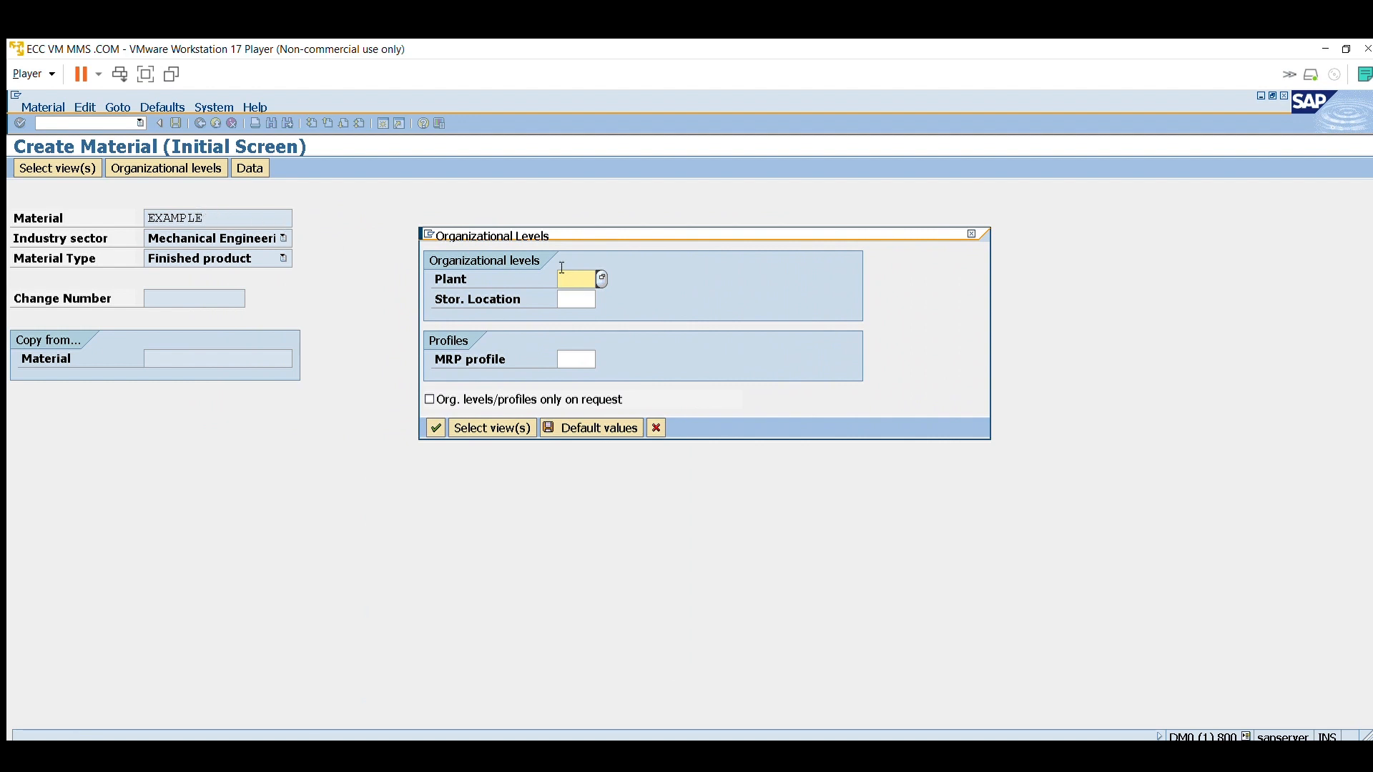
pyautogui.write('1000')
pyautogui.click(568, 299)
pyautogui.click(603, 298)
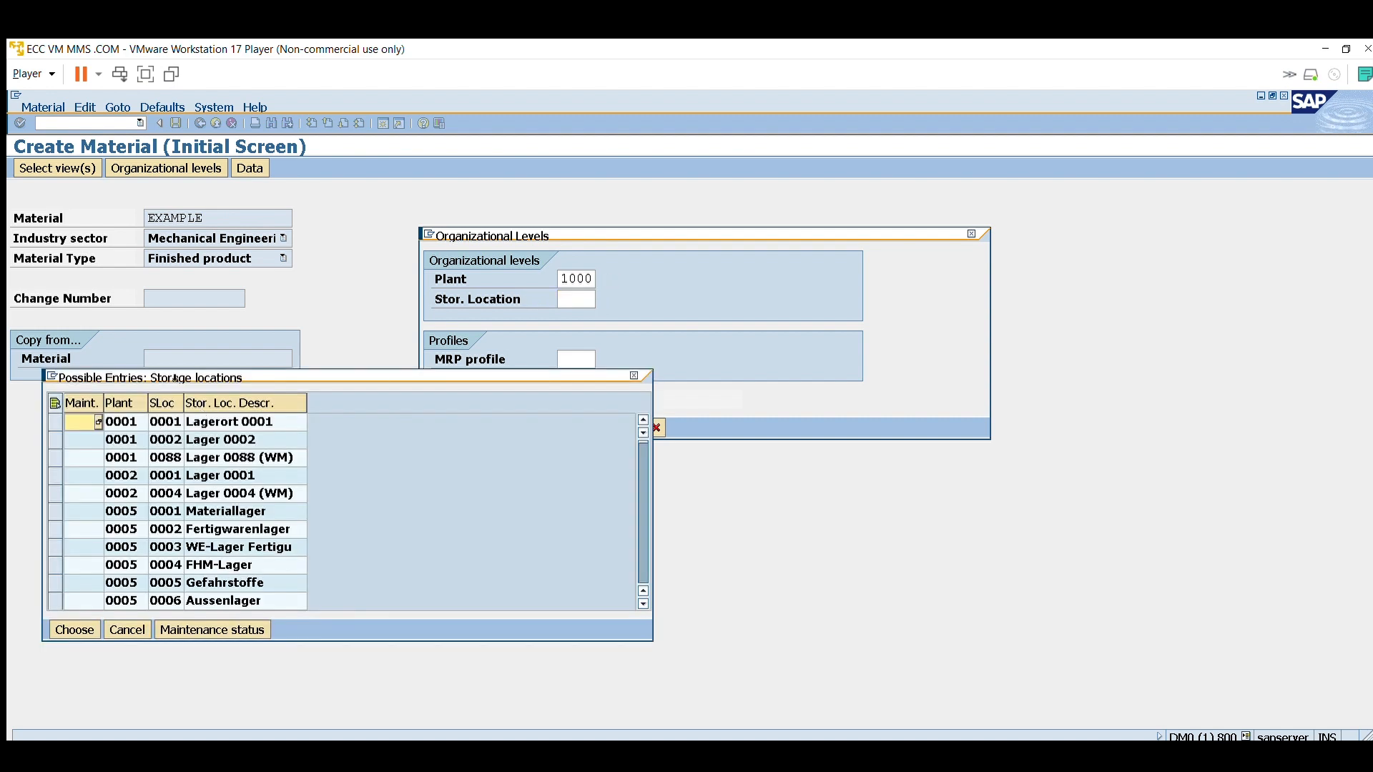
pyautogui.moveTo(184, 368); pyautogui.dragTo(601, 381)
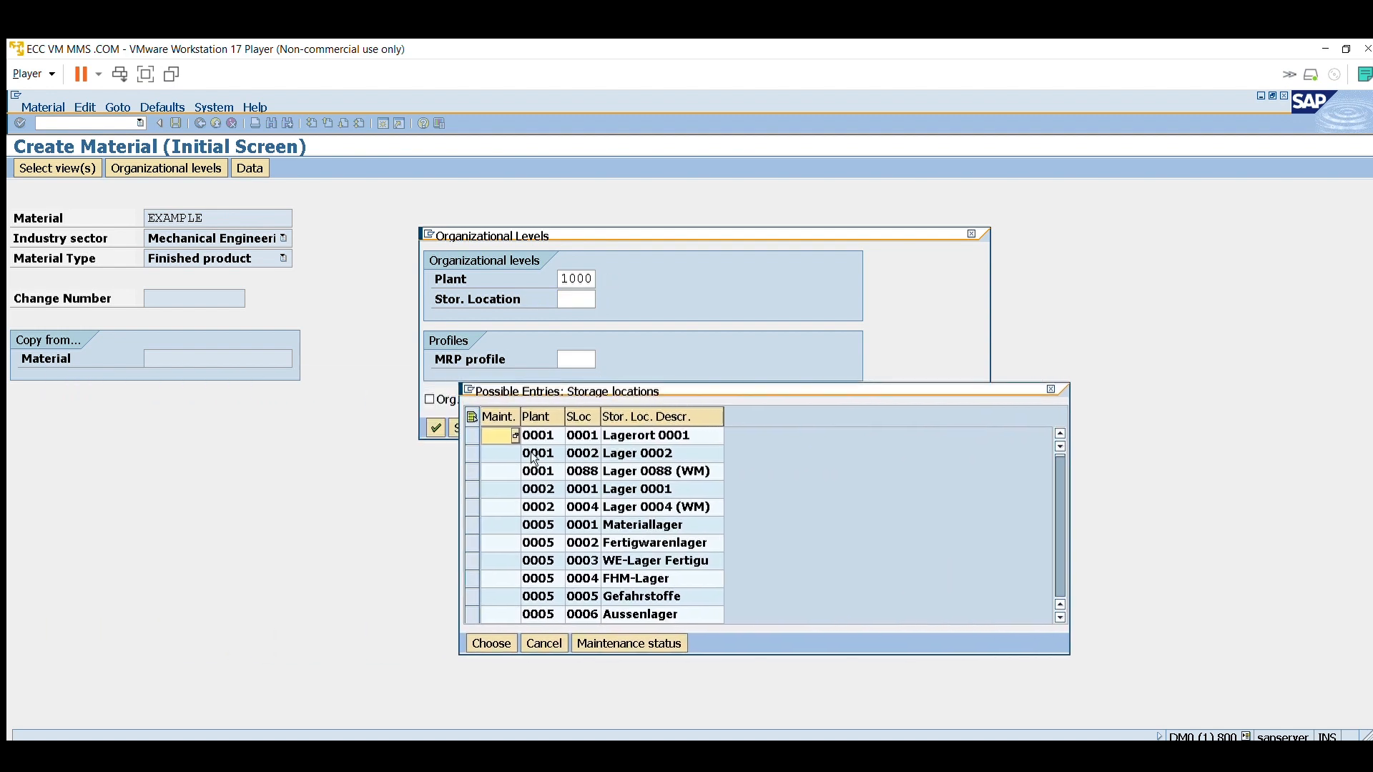
pyautogui.scroll(-9, 549, 524)
pyautogui.scroll(-15, 549, 524)
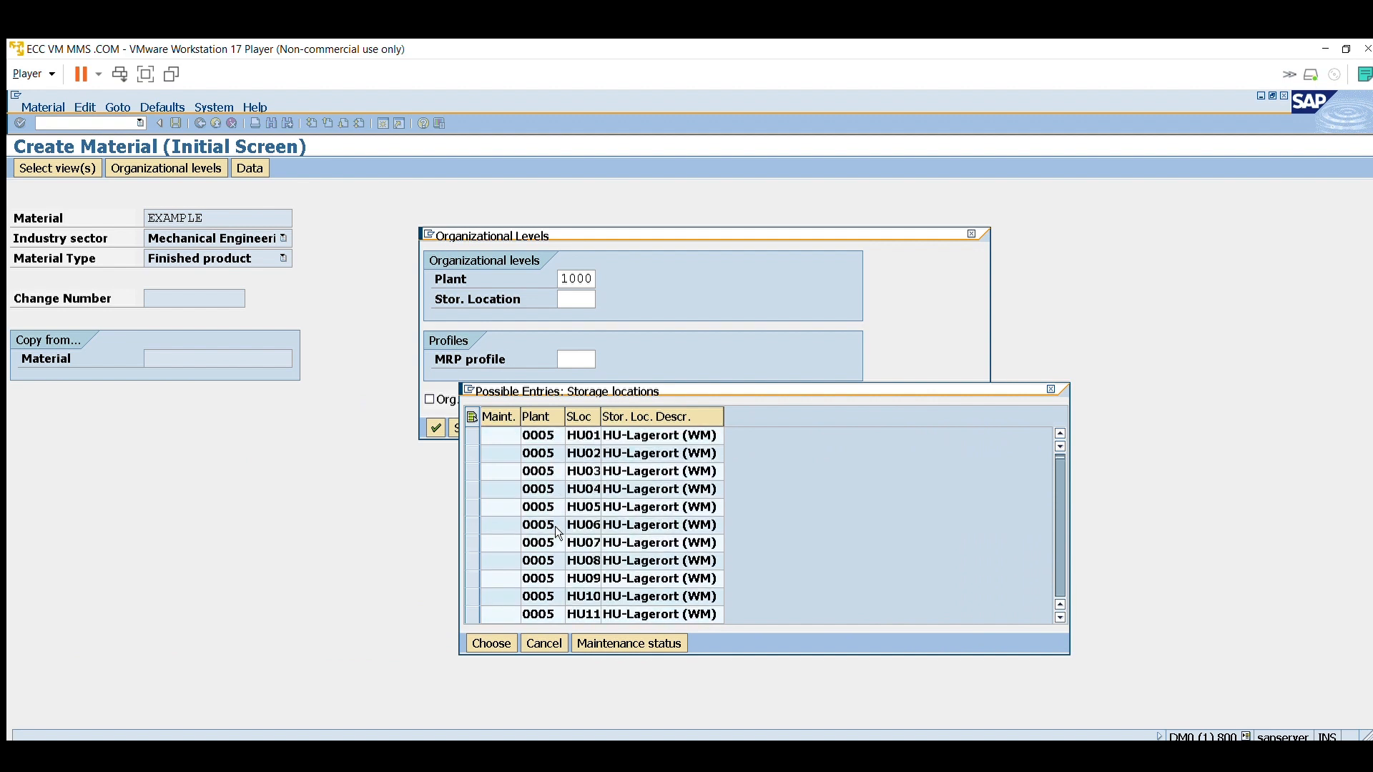
pyautogui.scroll(-15, 549, 567)
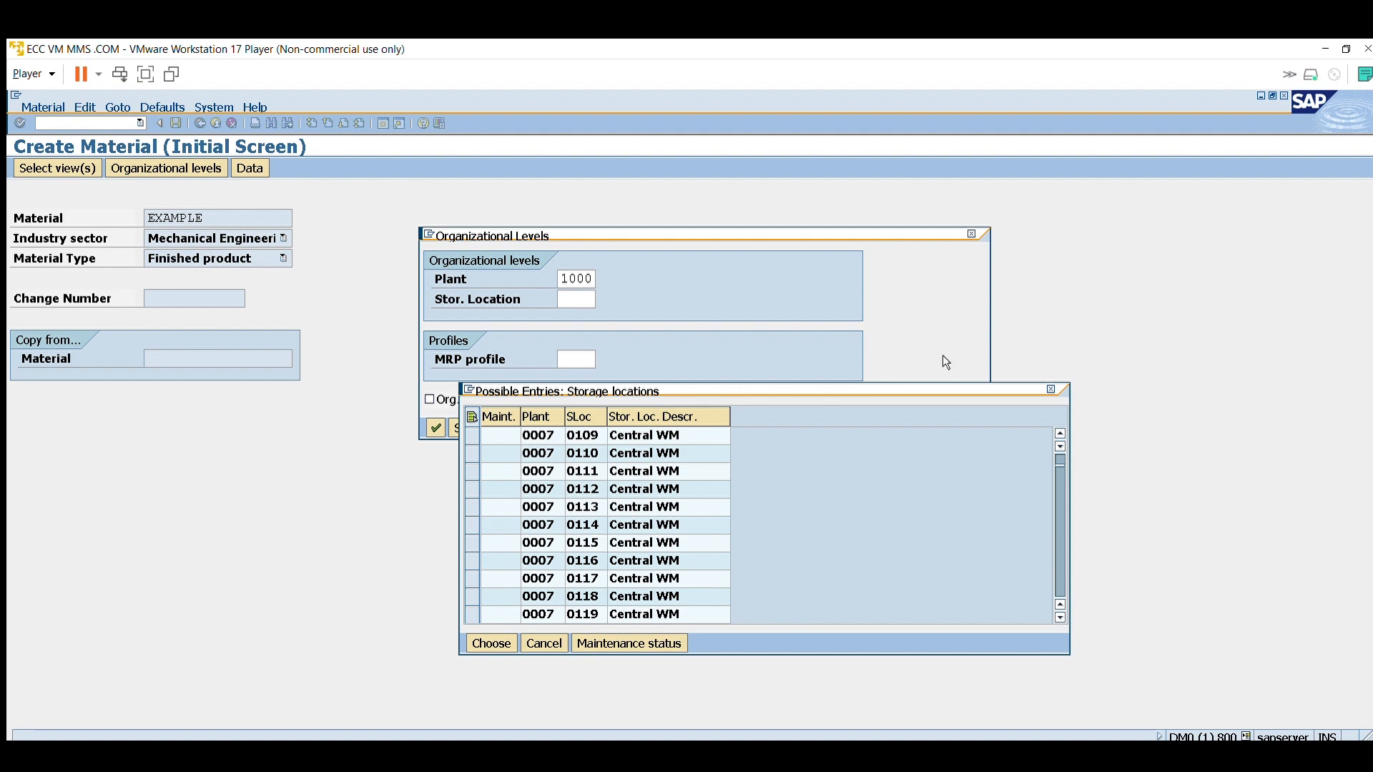
pyautogui.click(1050, 389)
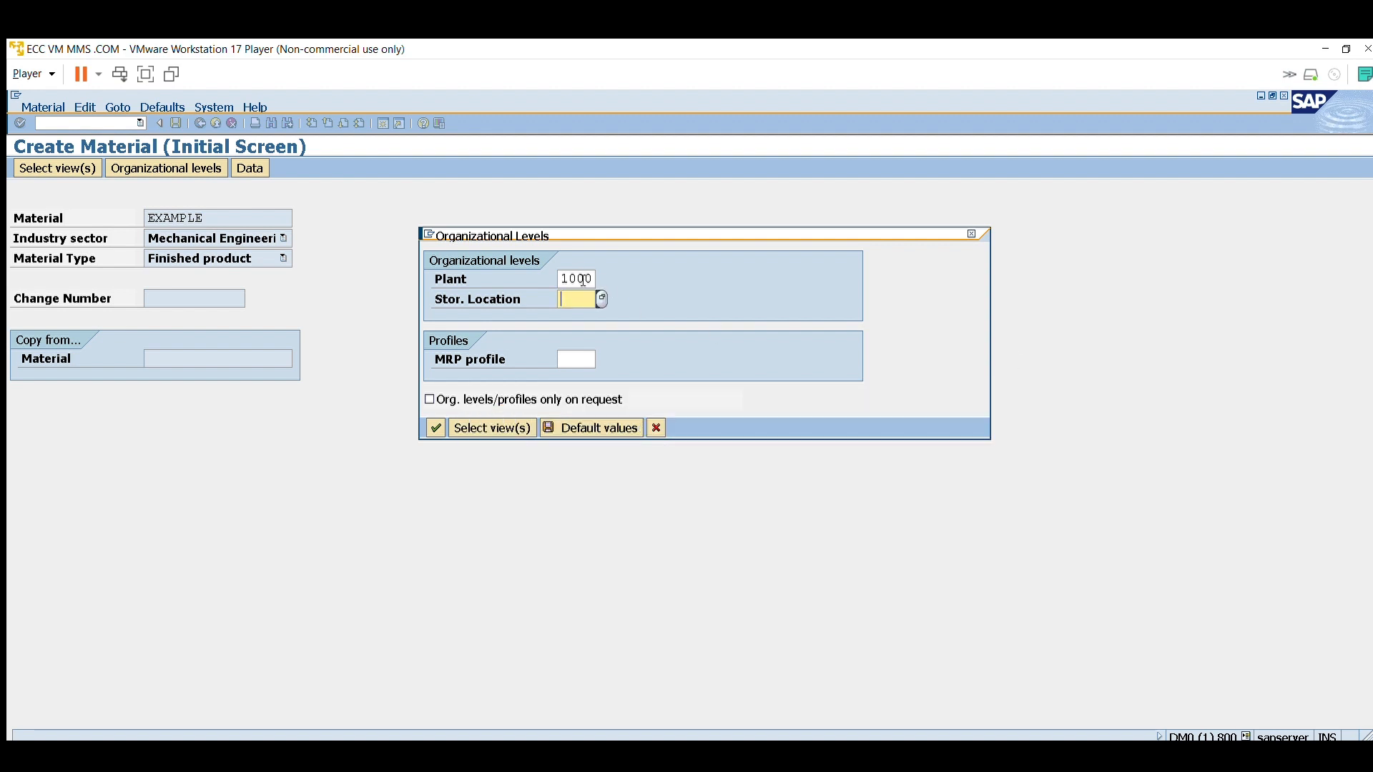
pyautogui.write('0001')
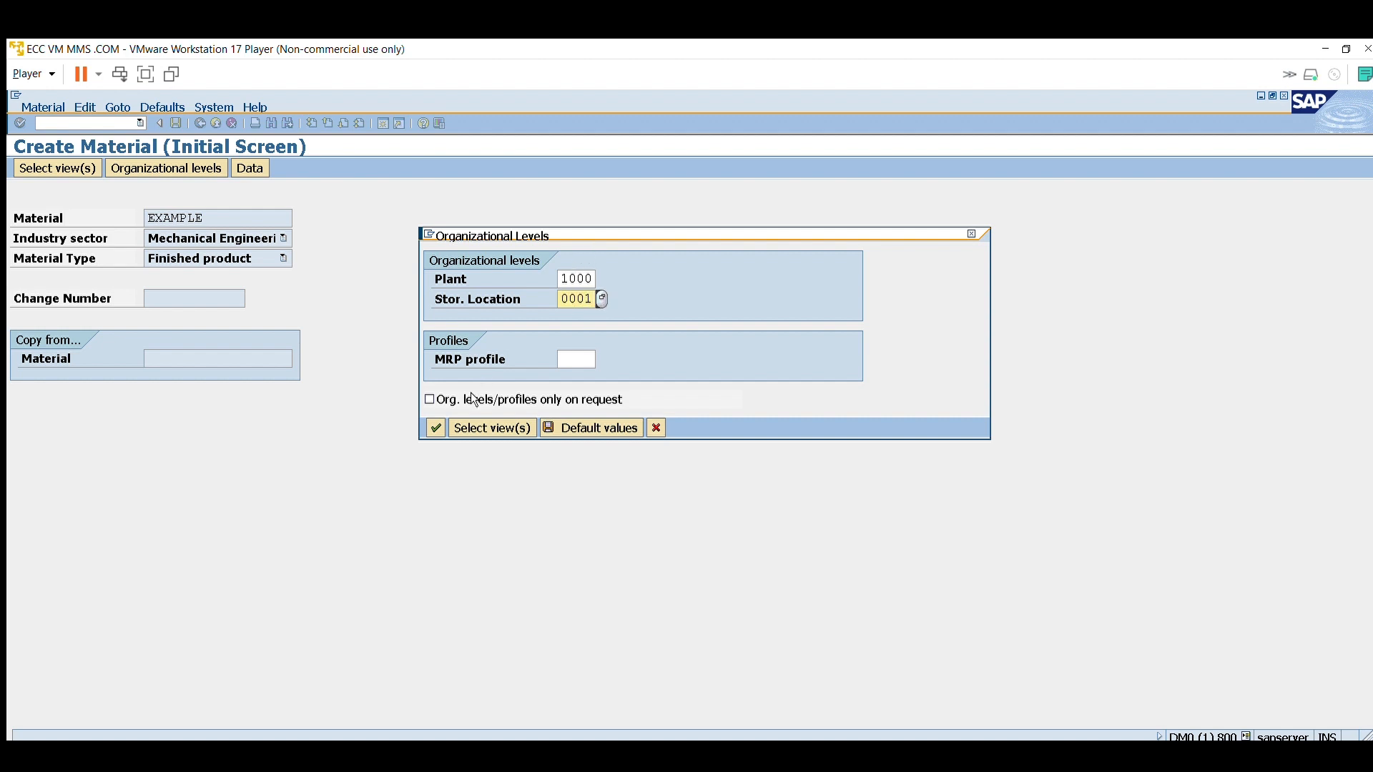
pyautogui.click(437, 422)
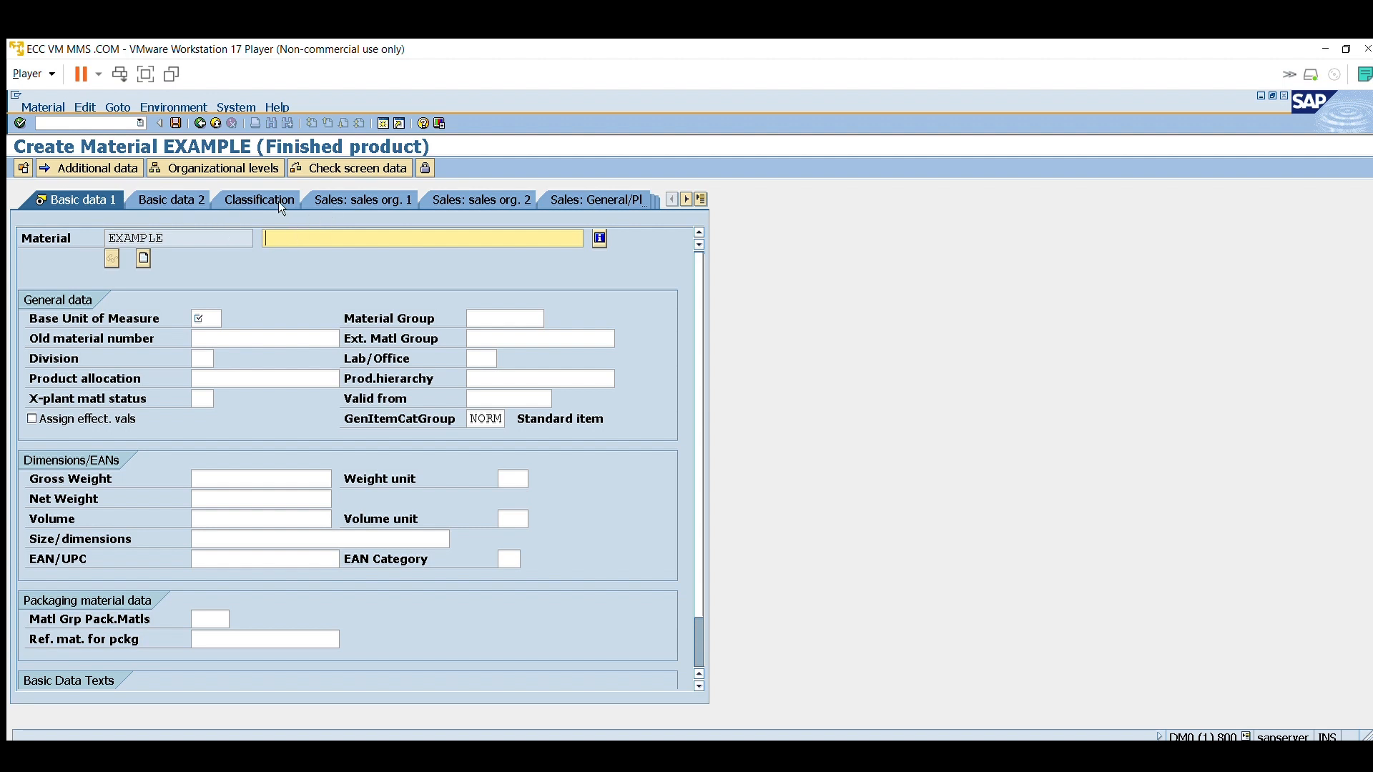
pyautogui.click(217, 122)
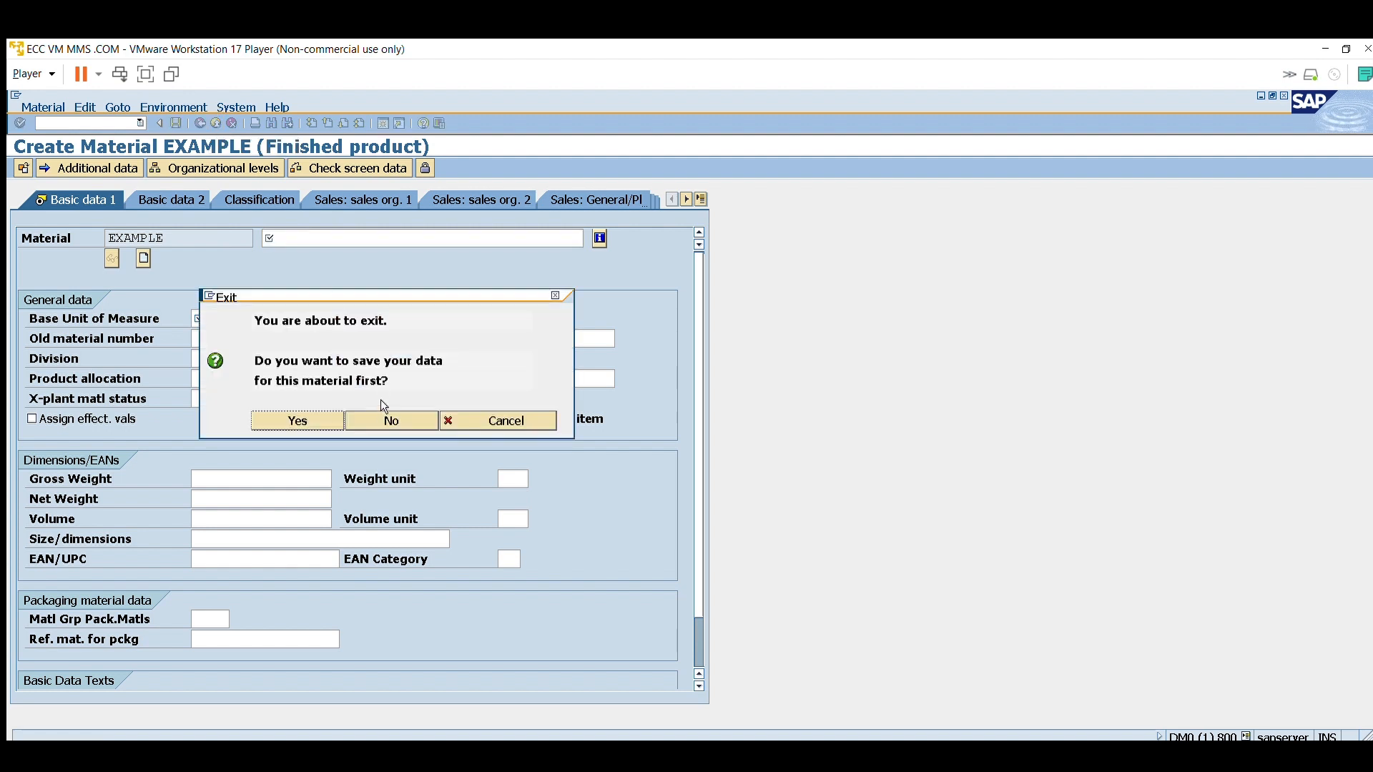
pyautogui.click(386, 420)
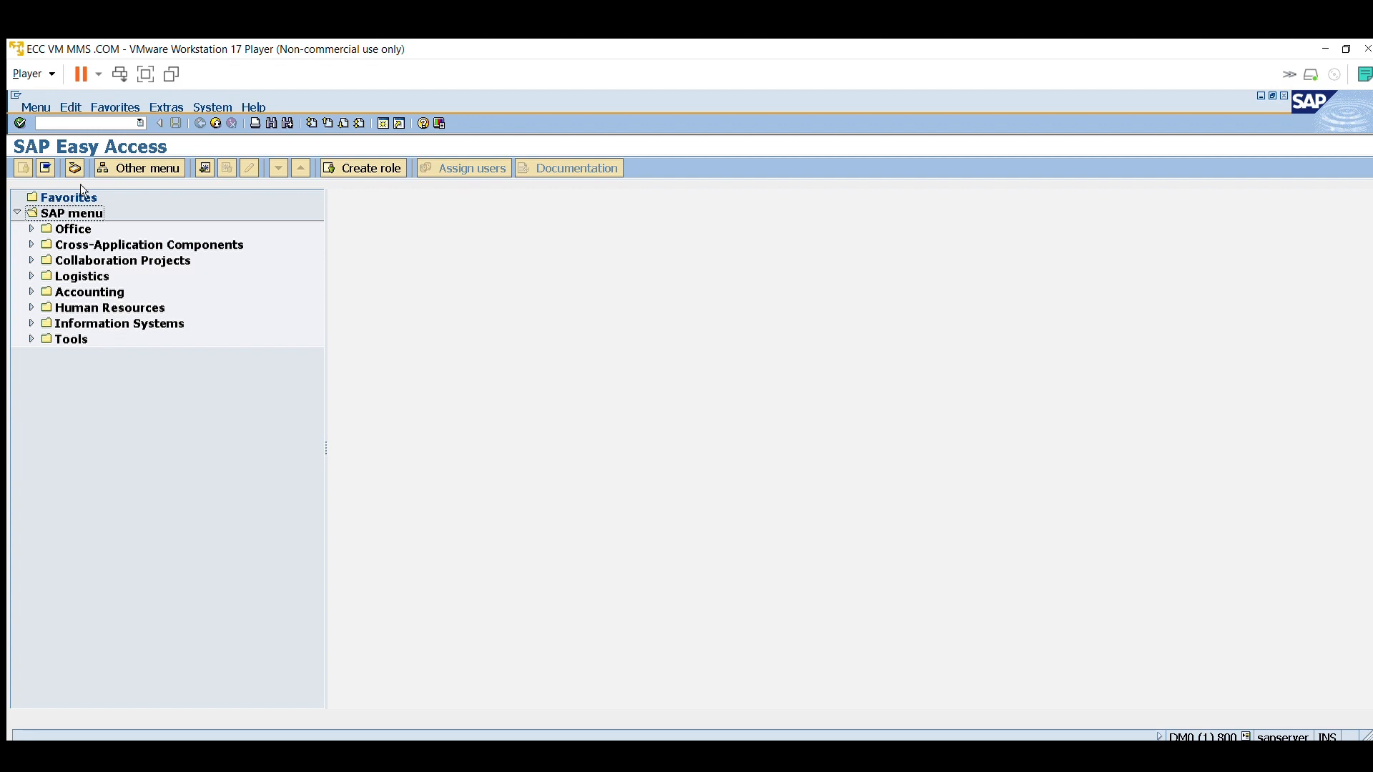
# - Run transaction CS01 to create a material BOM
pyautogui.click(94, 124)
pyautogui.write('Cs')
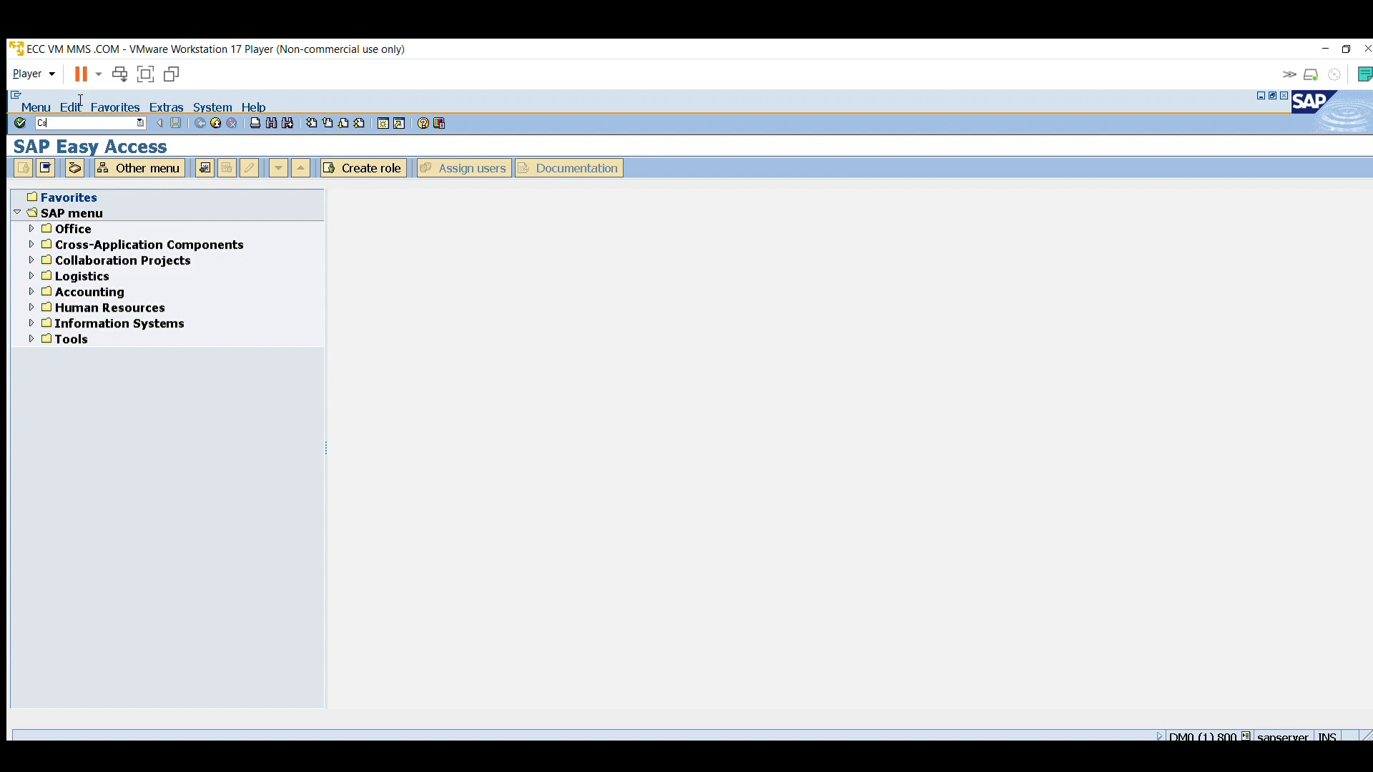
pyautogui.write('01')
pyautogui.press('Return')
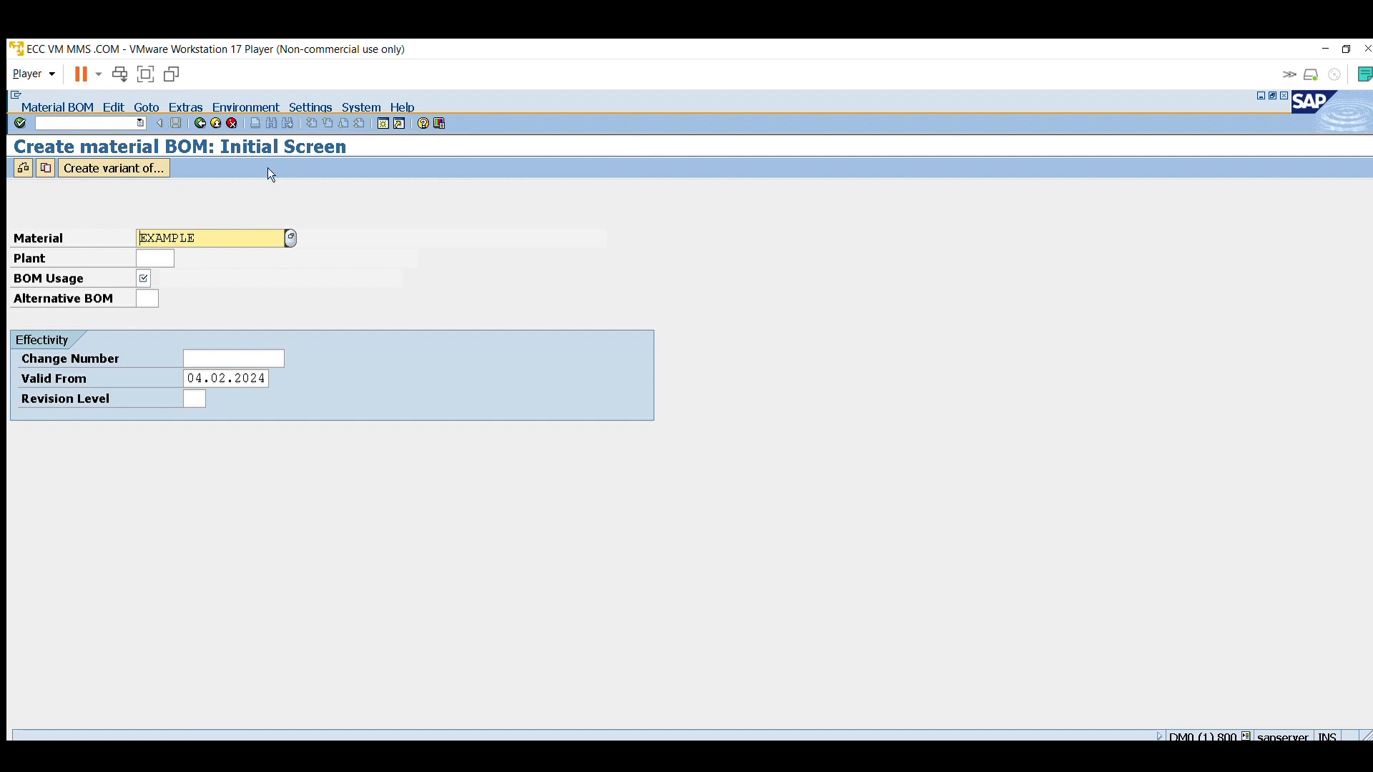
# - Replace the BOM header material with Electric bike fg and set the plant to 1000
pyautogui.press('BackSpace')
pyautogui.press('BackSpace')
pyautogui.press('BackSpace')
pyautogui.press('BackSpace')
pyautogui.press('BackSpace')
pyautogui.press('BackSpace')
pyautogui.press('BackSpace')
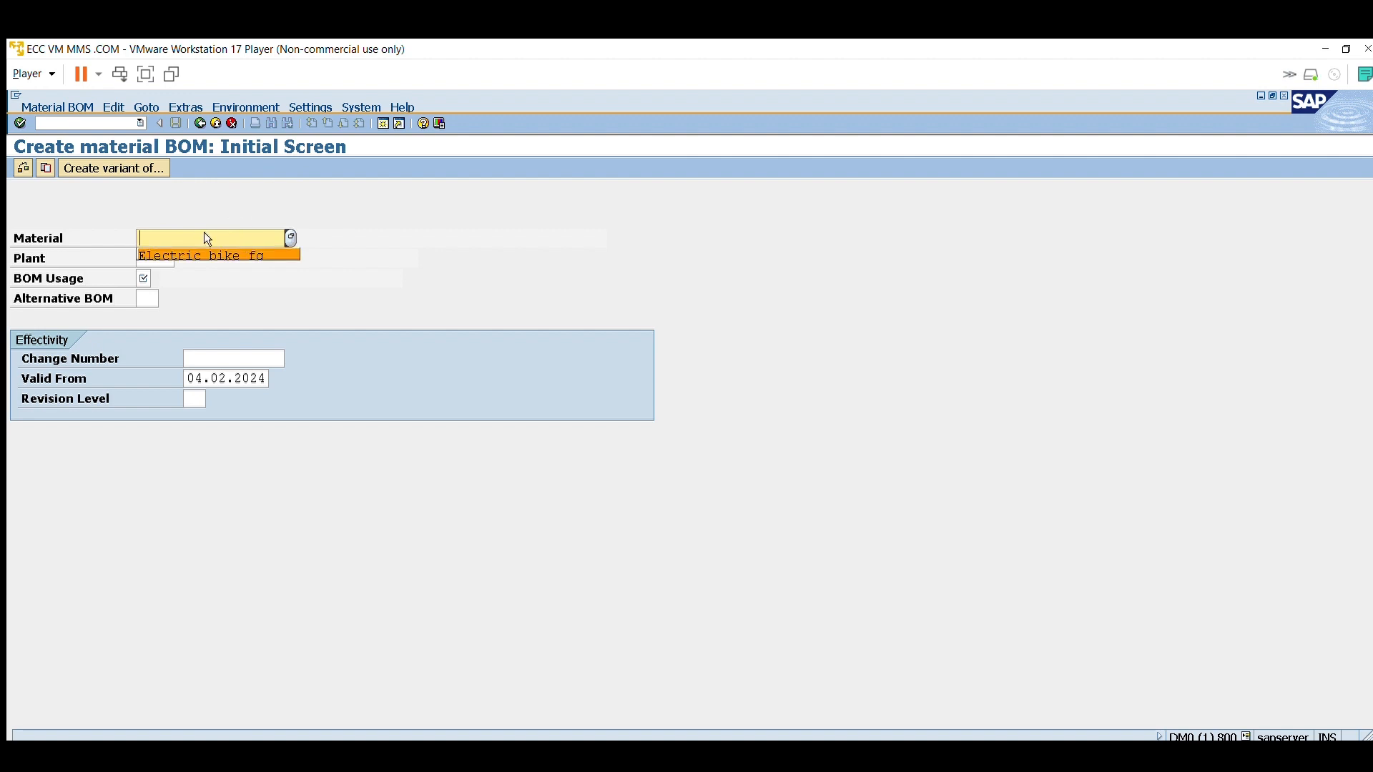
pyautogui.press('Return')
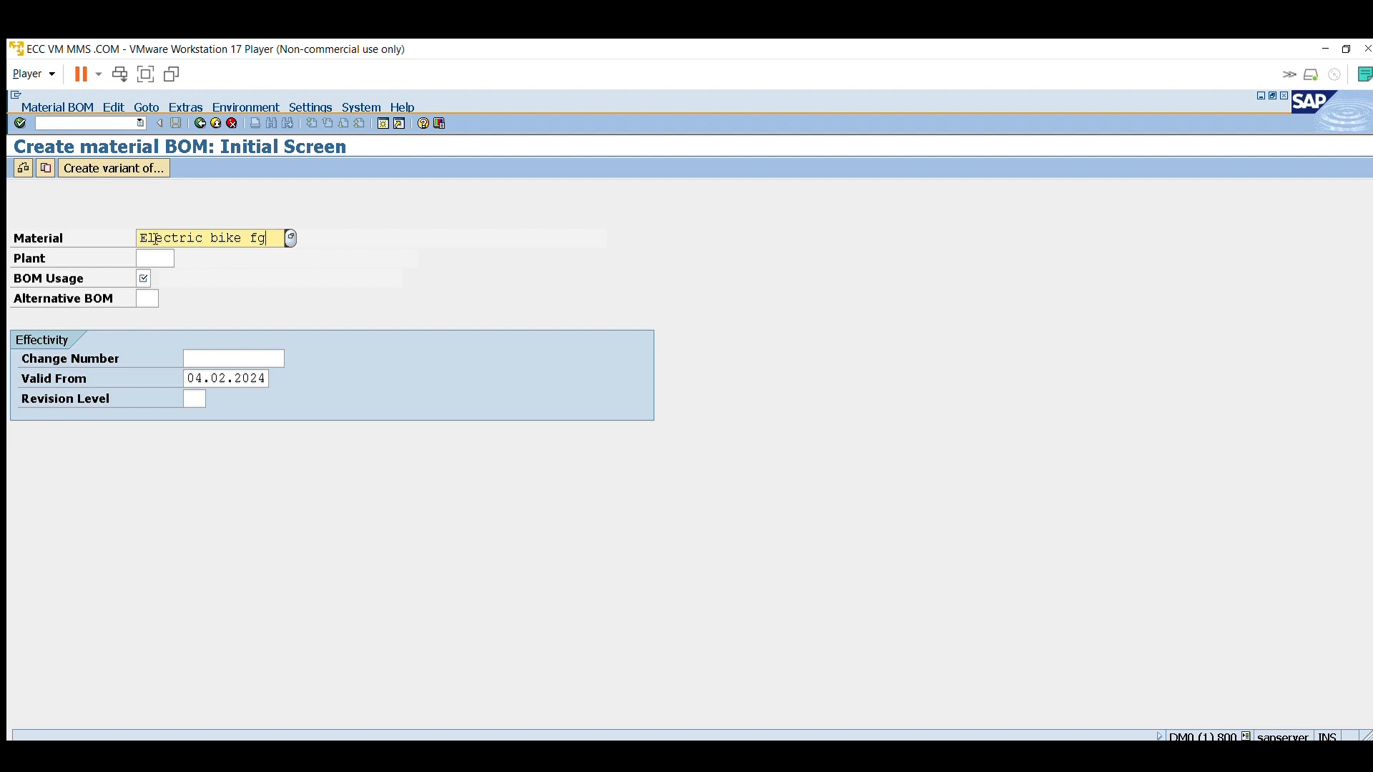
pyautogui.press('Tab')
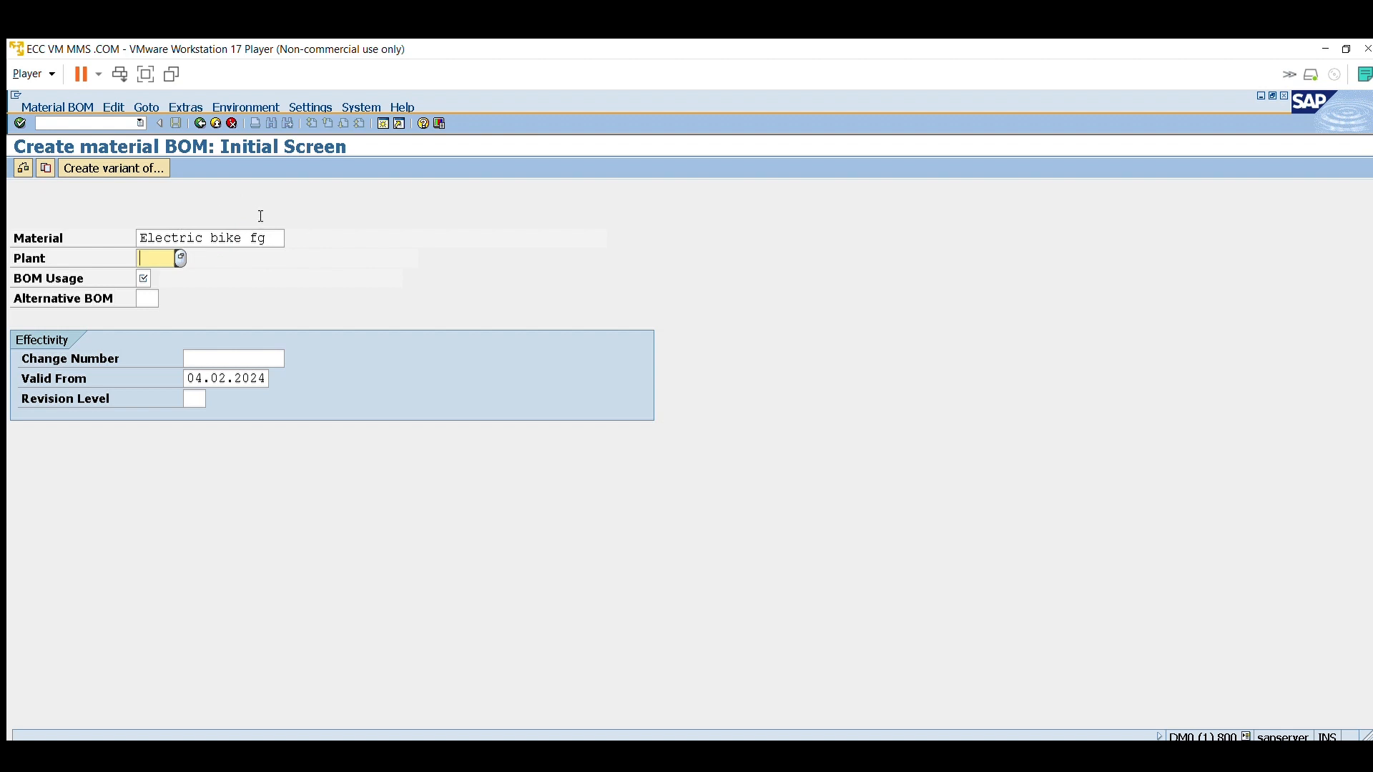
pyautogui.write('1000')
# - Set the BOM usage to 1 (Production) and continue to the item overview without a change number
pyautogui.click(157, 278)
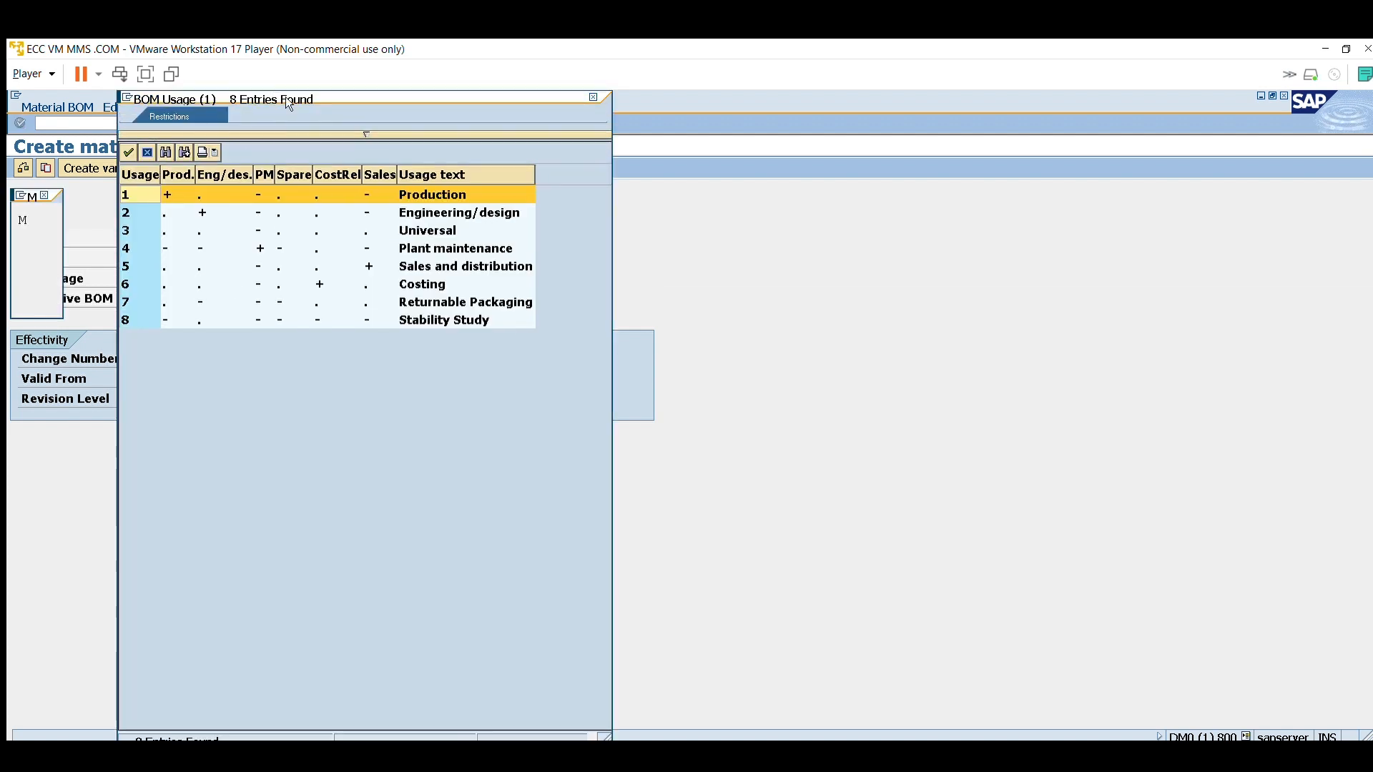
pyautogui.moveTo(175, 94); pyautogui.dragTo(662, 148)
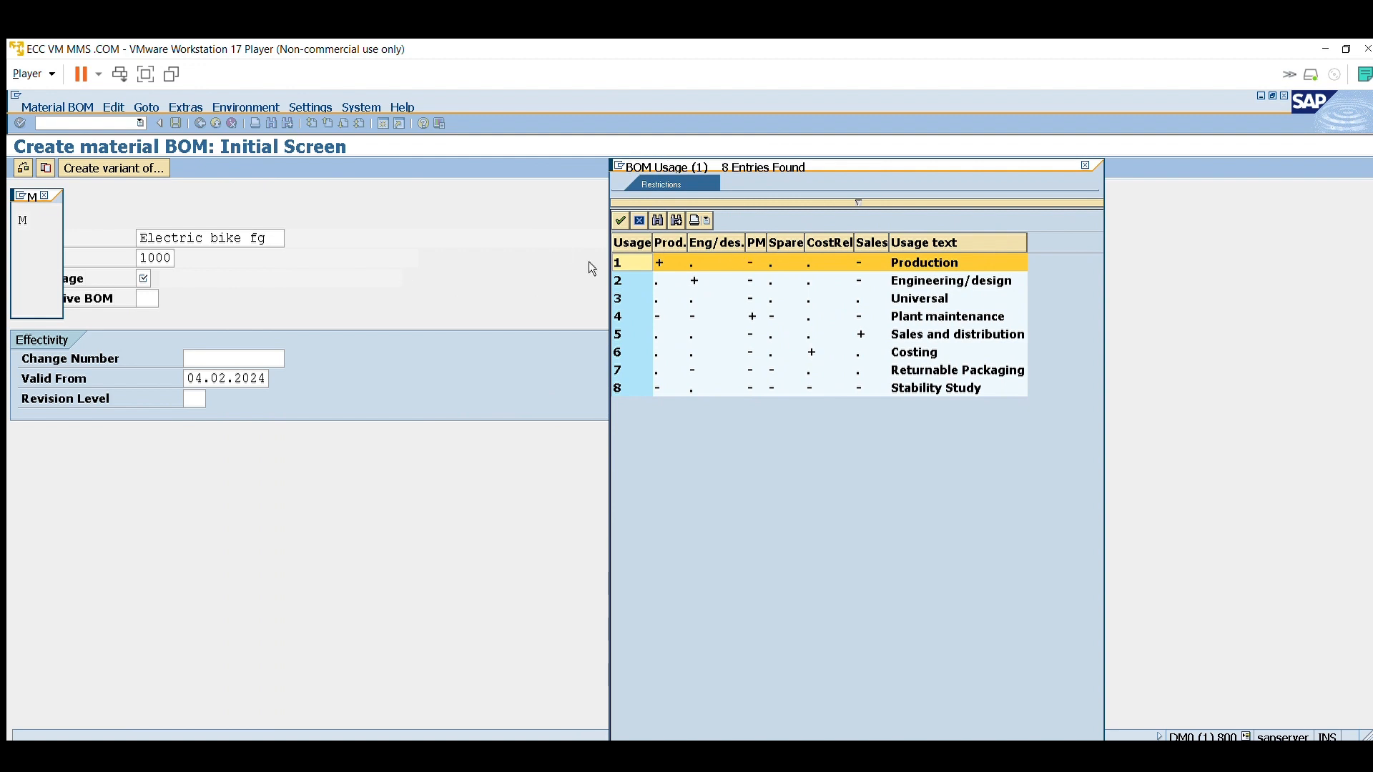
pyautogui.doubleClick(929, 247)
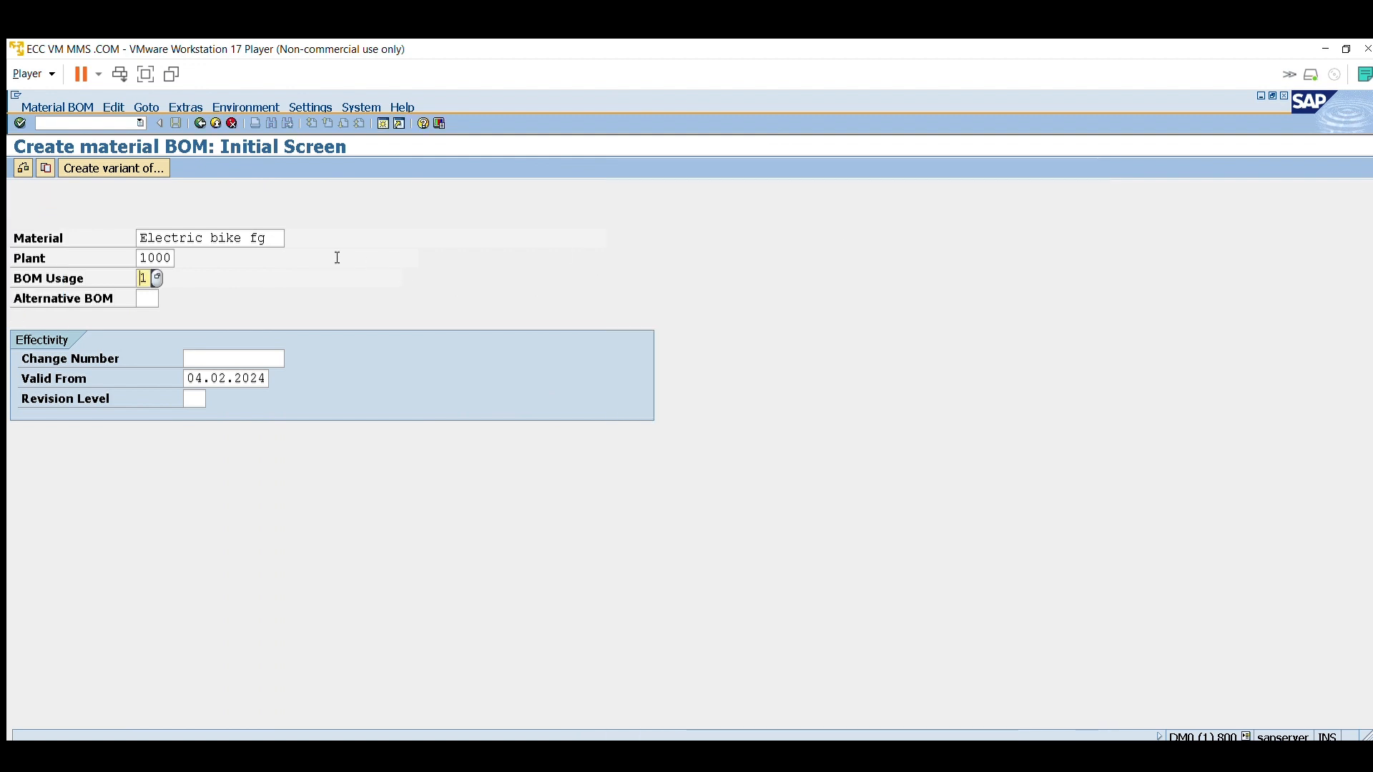
pyautogui.click(157, 277)
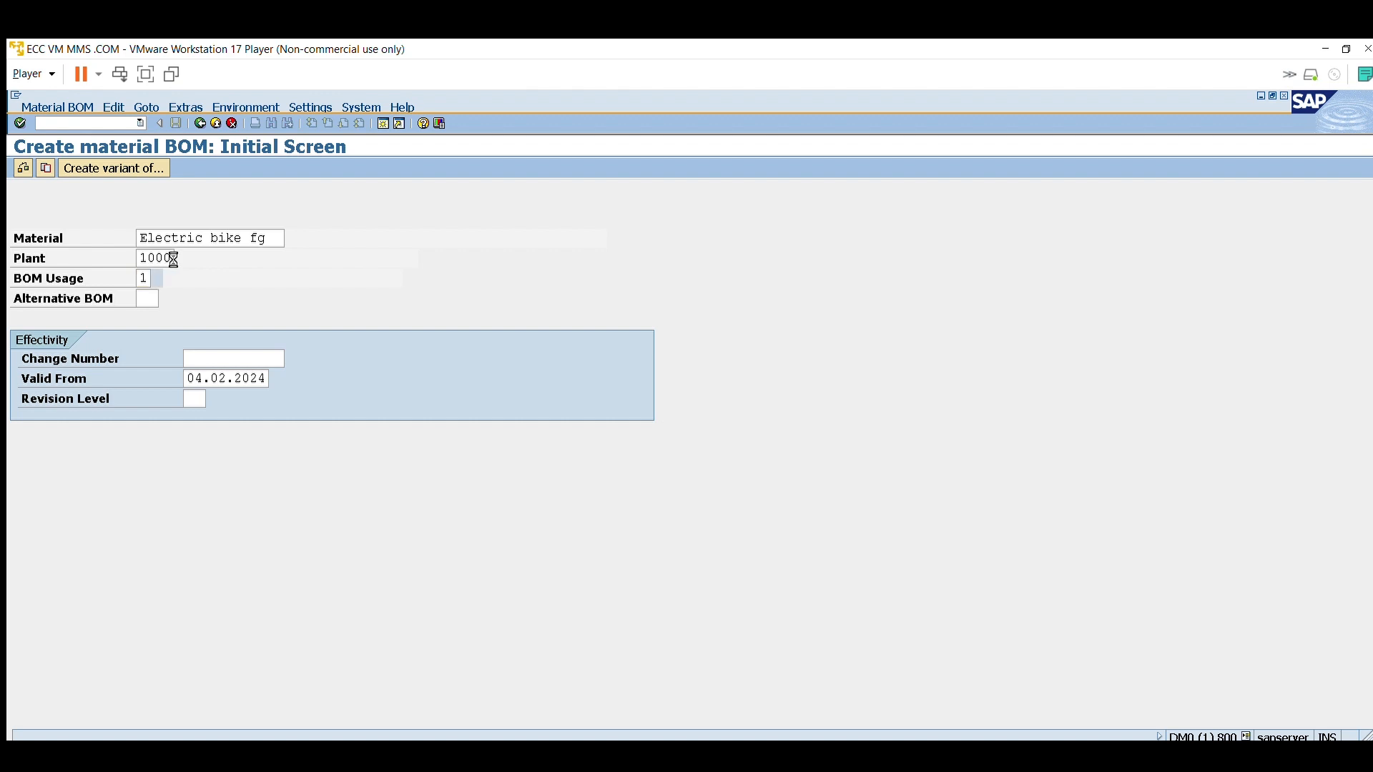
pyautogui.moveTo(414, 79); pyautogui.dragTo(801, 158)
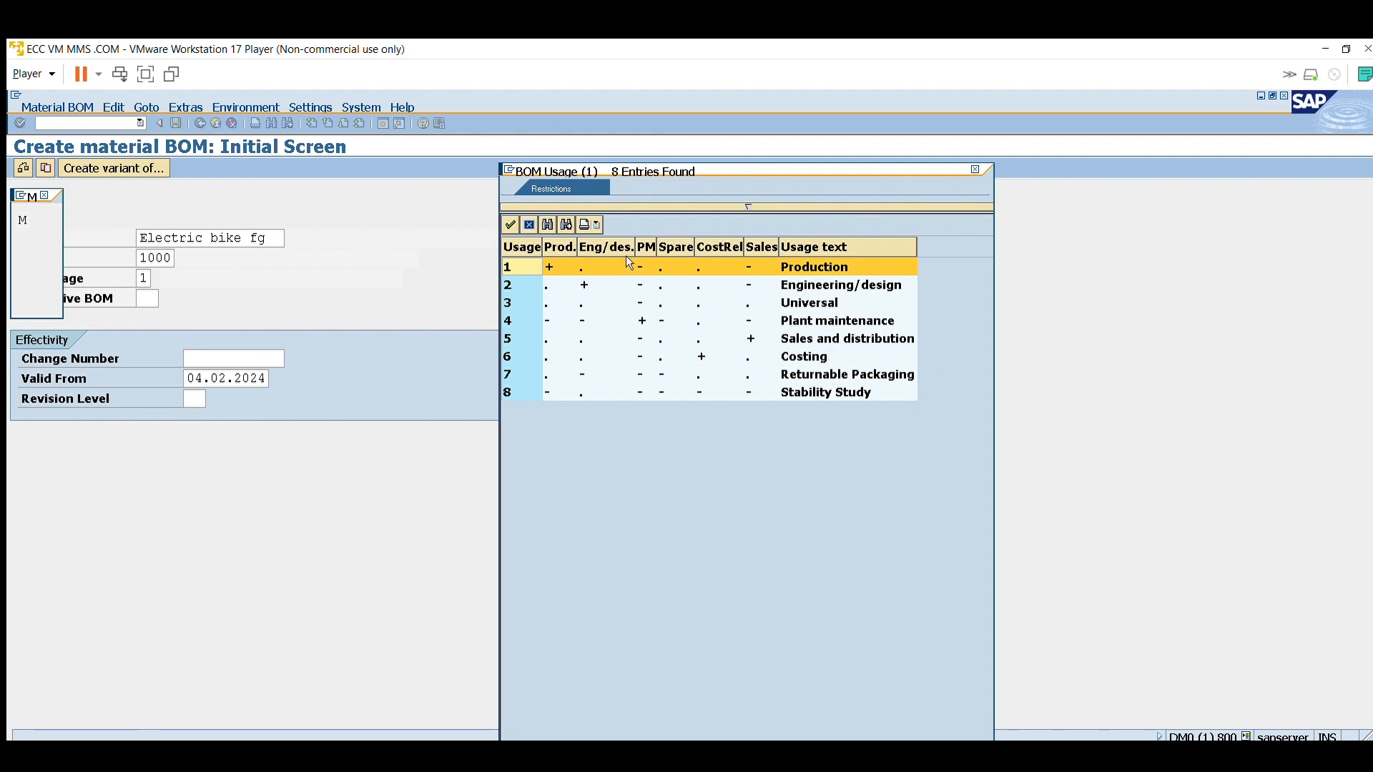
pyautogui.doubleClick(816, 262)
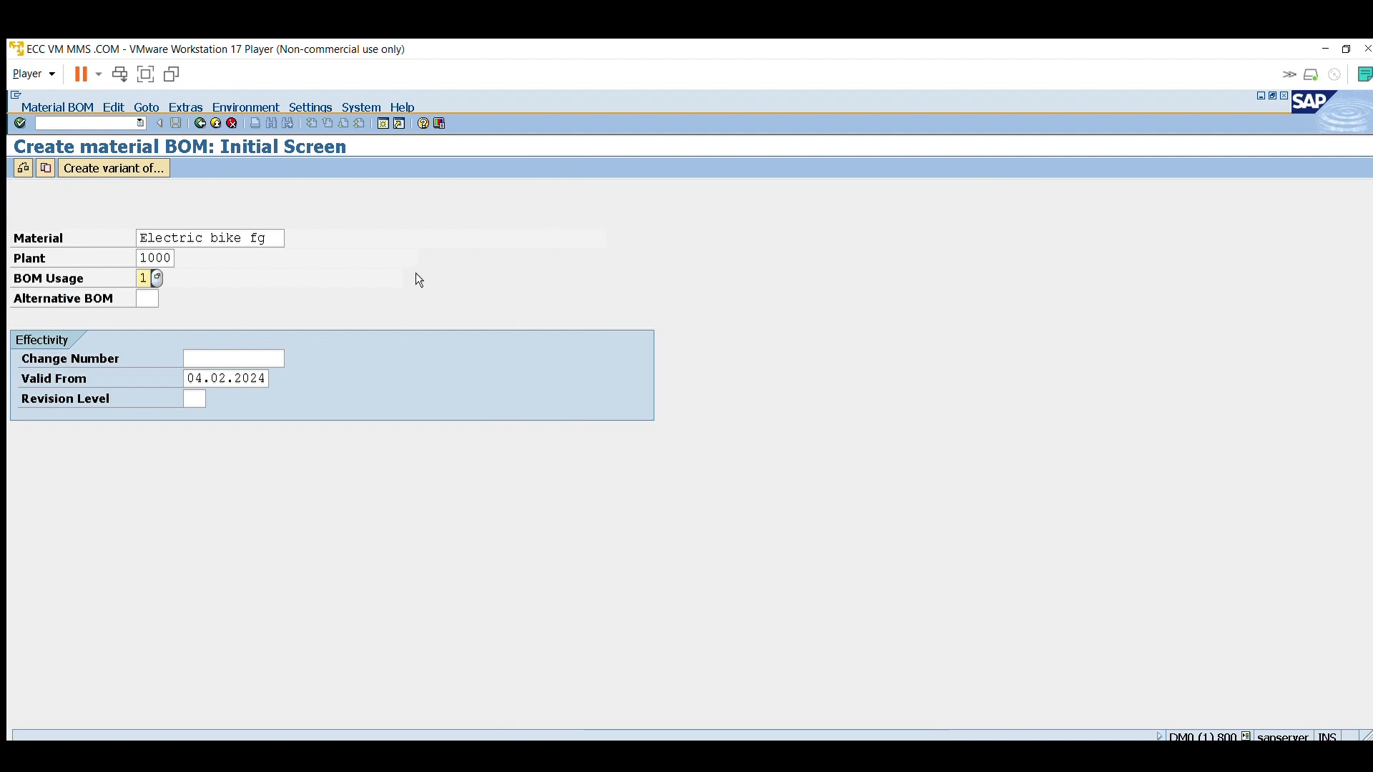
pyautogui.press('Return')
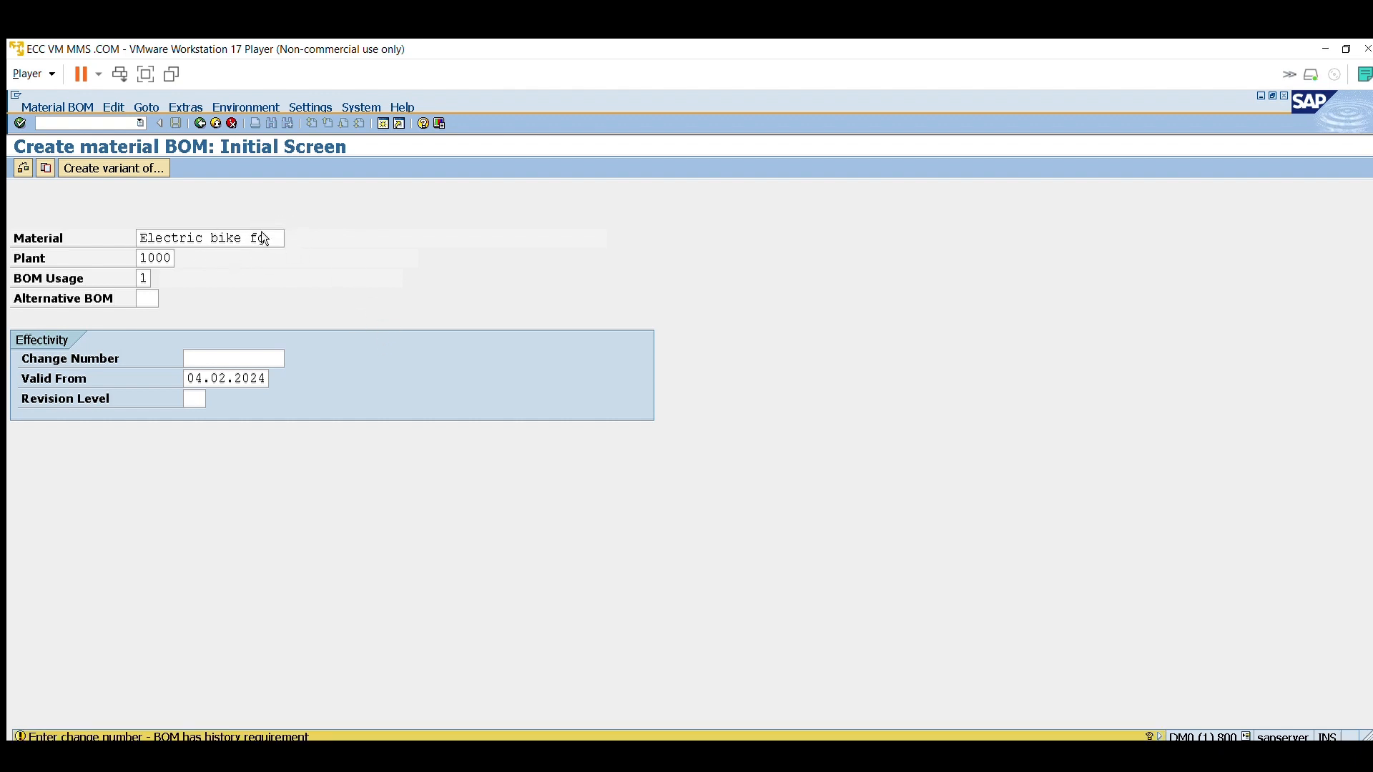
pyautogui.press('Return')
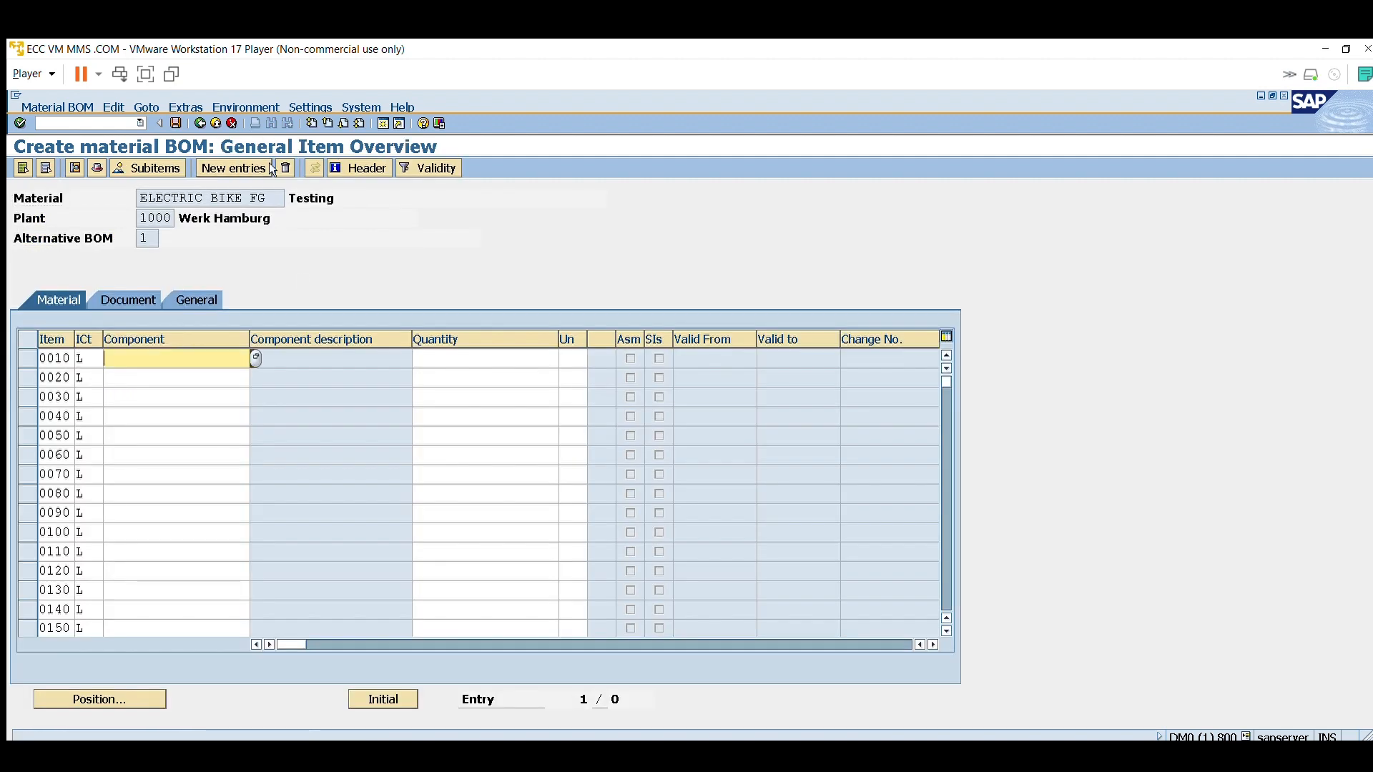
# - Enter the component electric bike SFG with quantity 1 as BOM item 0010
pyautogui.moveTo(275, 198); pyautogui.dragTo(127, 189)
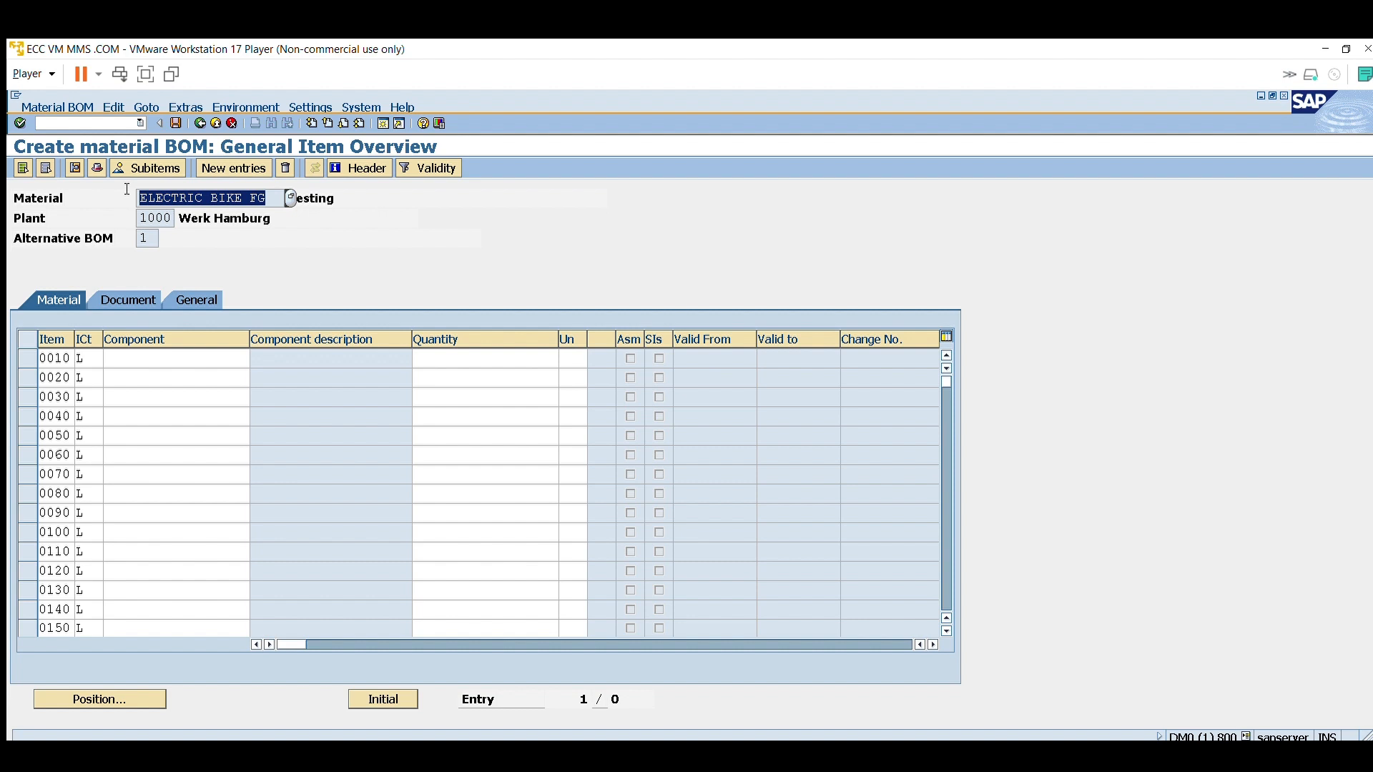
pyautogui.click(156, 342)
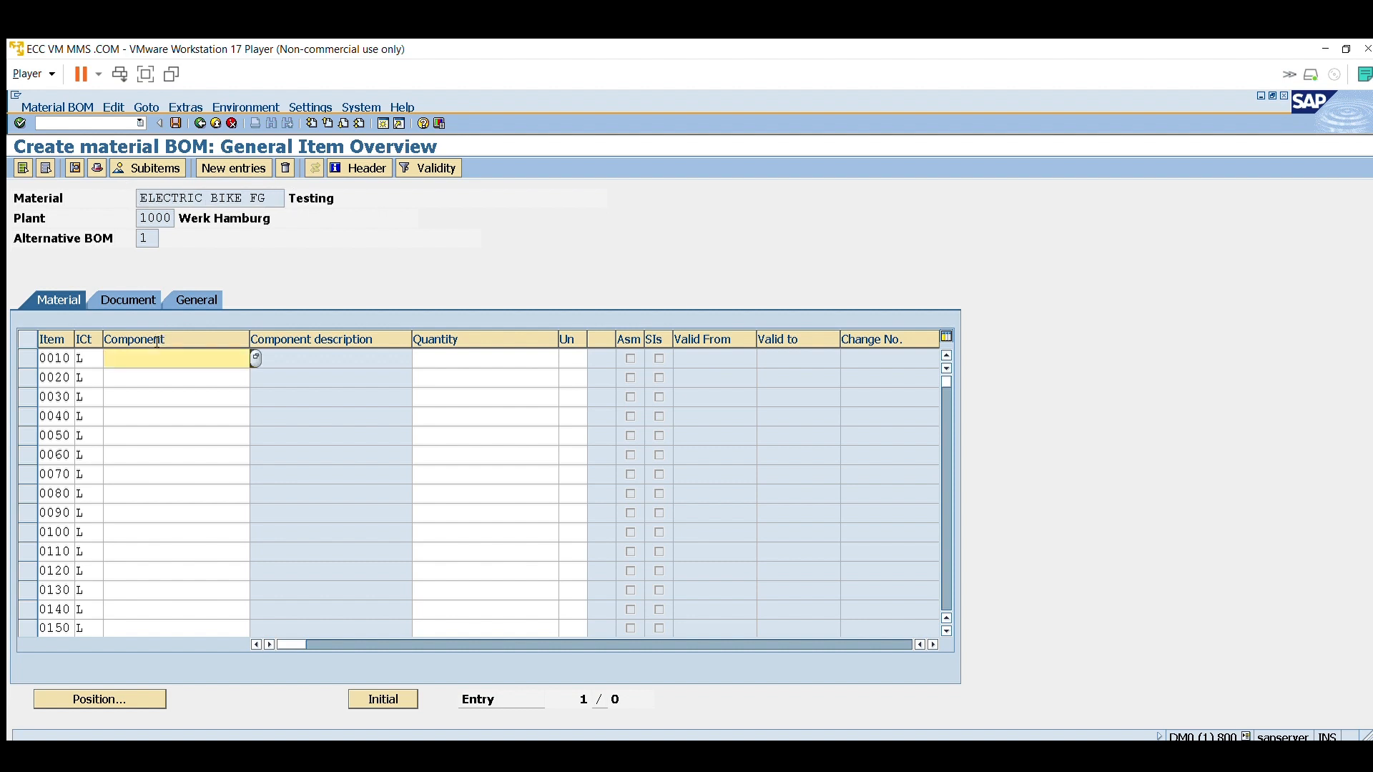
pyautogui.write('electri')
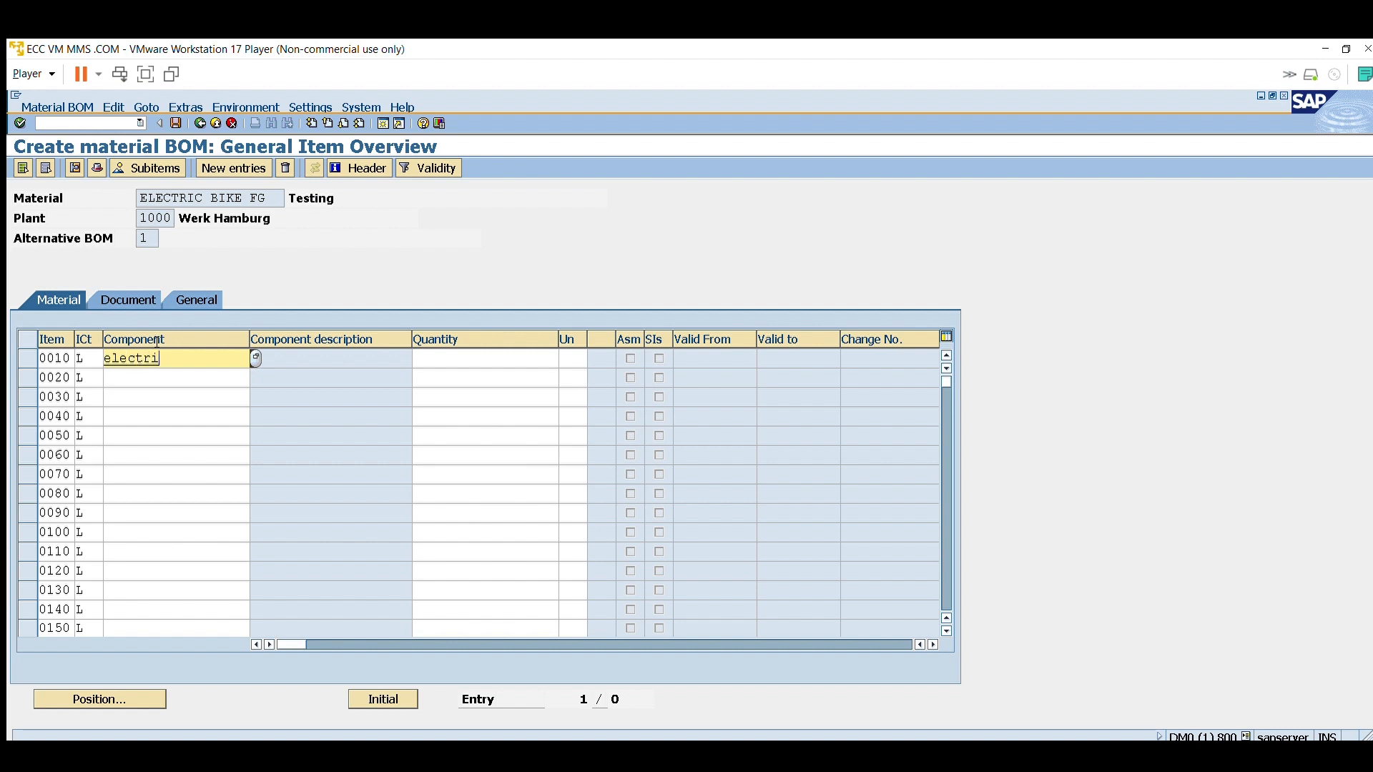
pyautogui.write('c bike SFG')
pyautogui.moveTo(240, 342); pyautogui.dragTo(94, 342)
pyautogui.click(189, 350)
pyautogui.press('Tab')
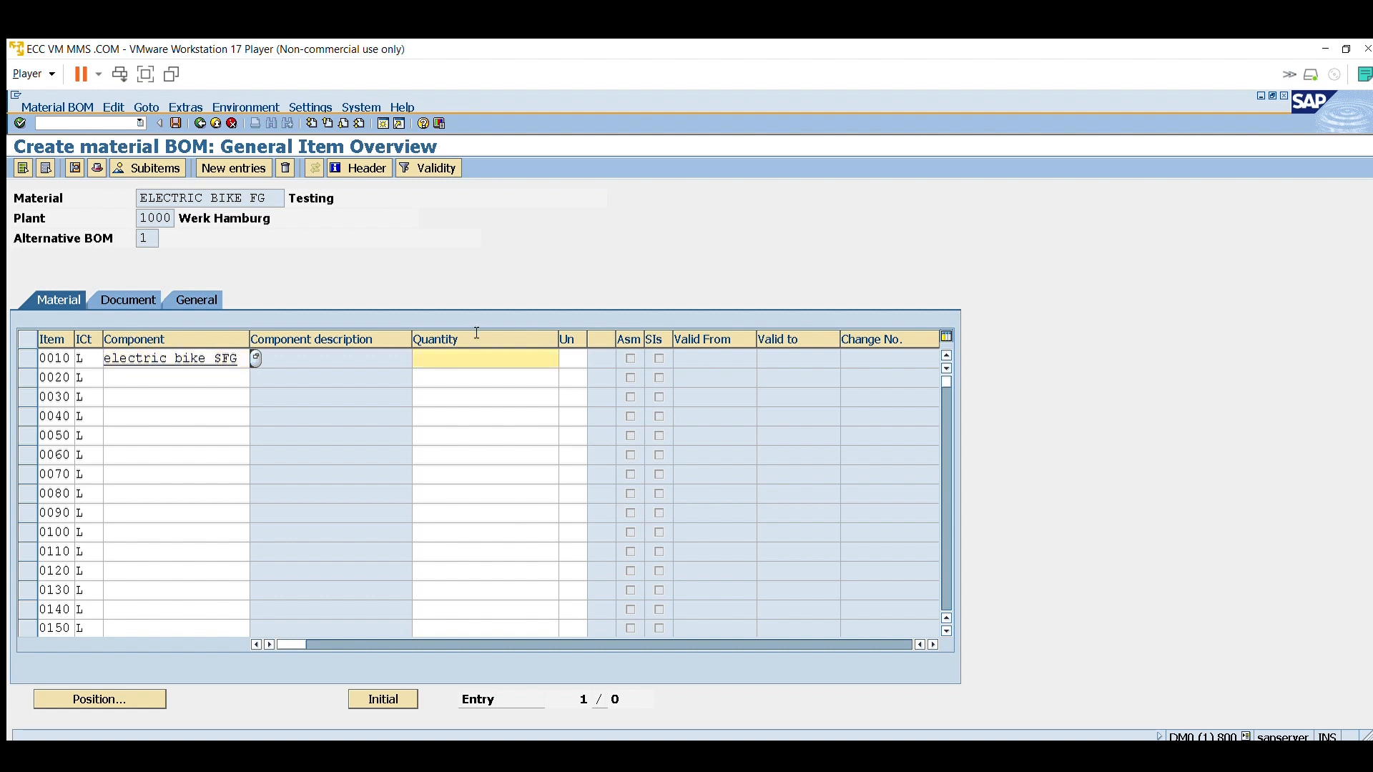
pyautogui.write('1')
pyautogui.moveTo(259, 198); pyautogui.dragTo(131, 174)
pyautogui.hotkey('ctrl', 'c')
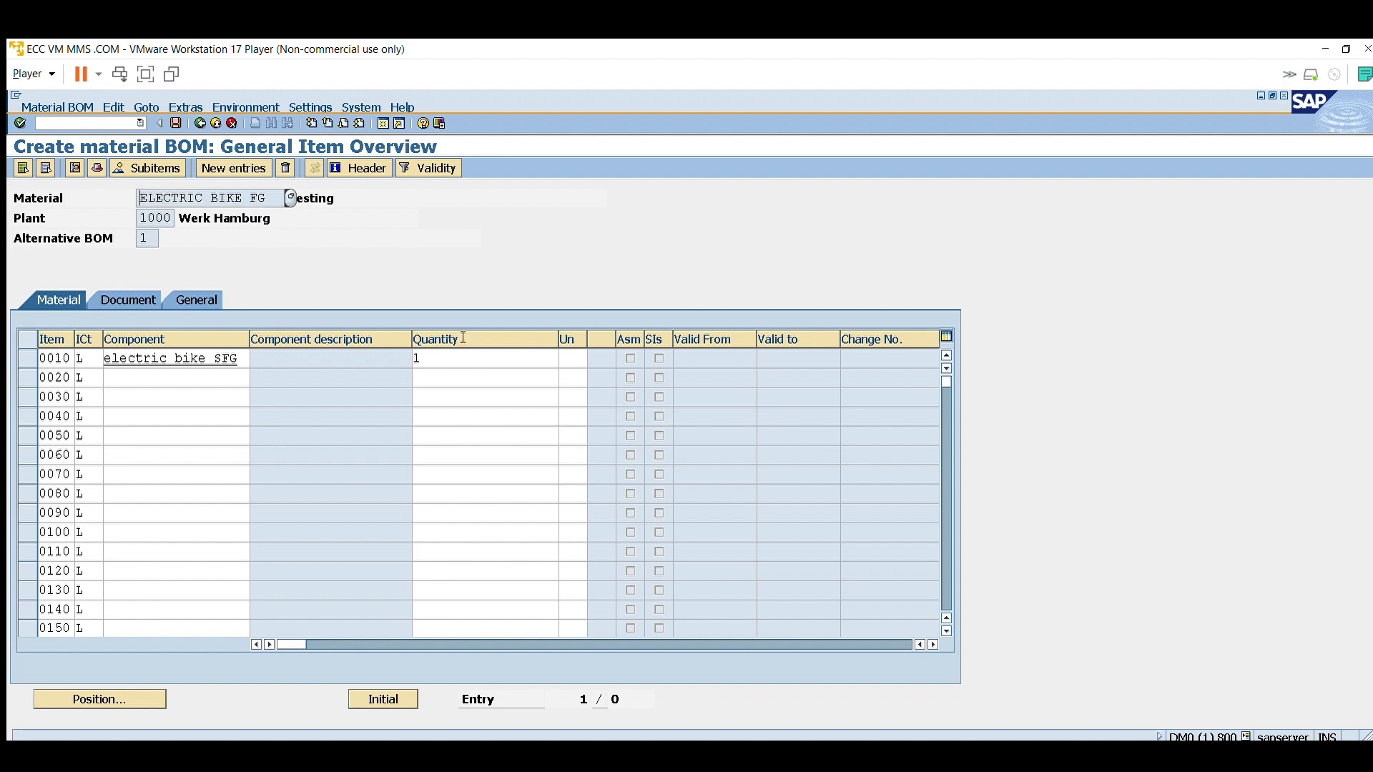
# - Confirm the electric bike SFG component item and save the BOM of material ELECTRIC BIKE FG
pyautogui.press('Return')
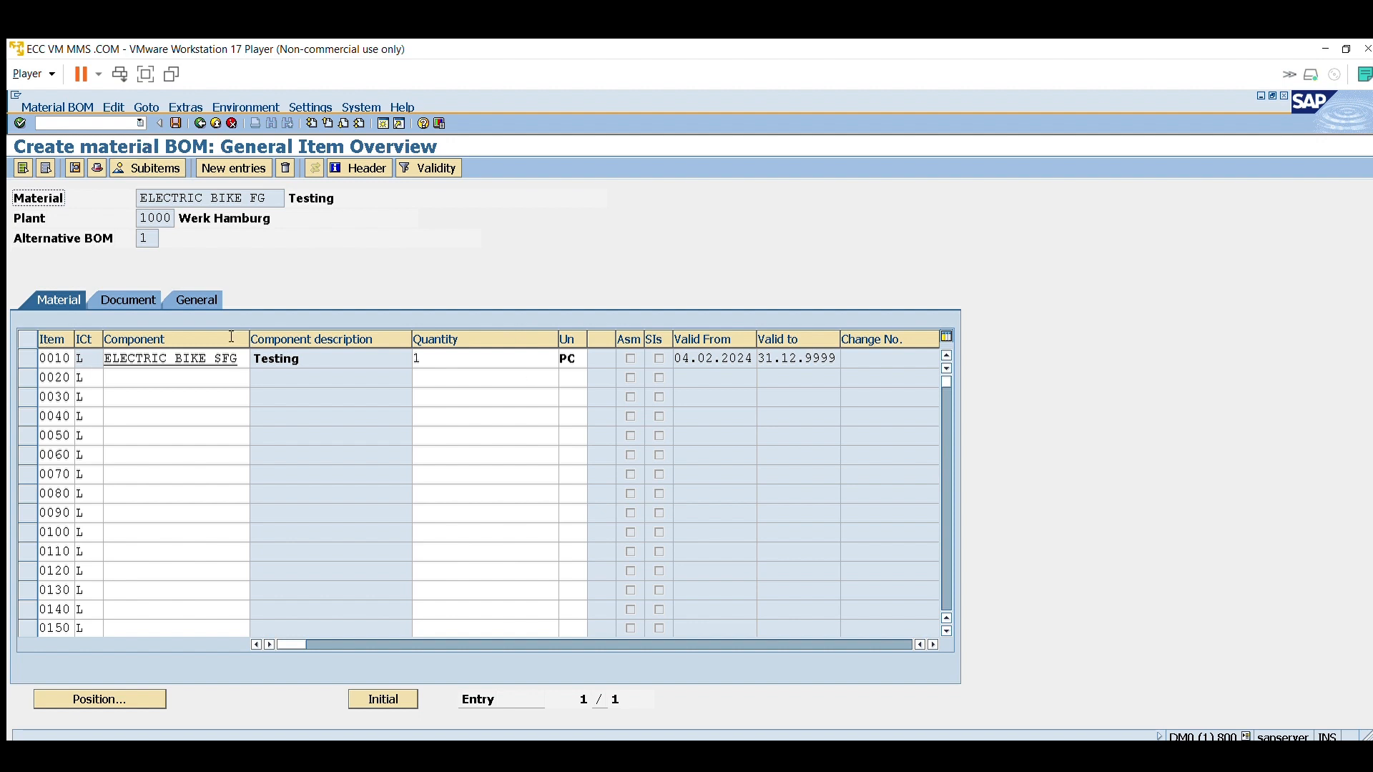
pyautogui.moveTo(244, 350); pyautogui.dragTo(84, 332)
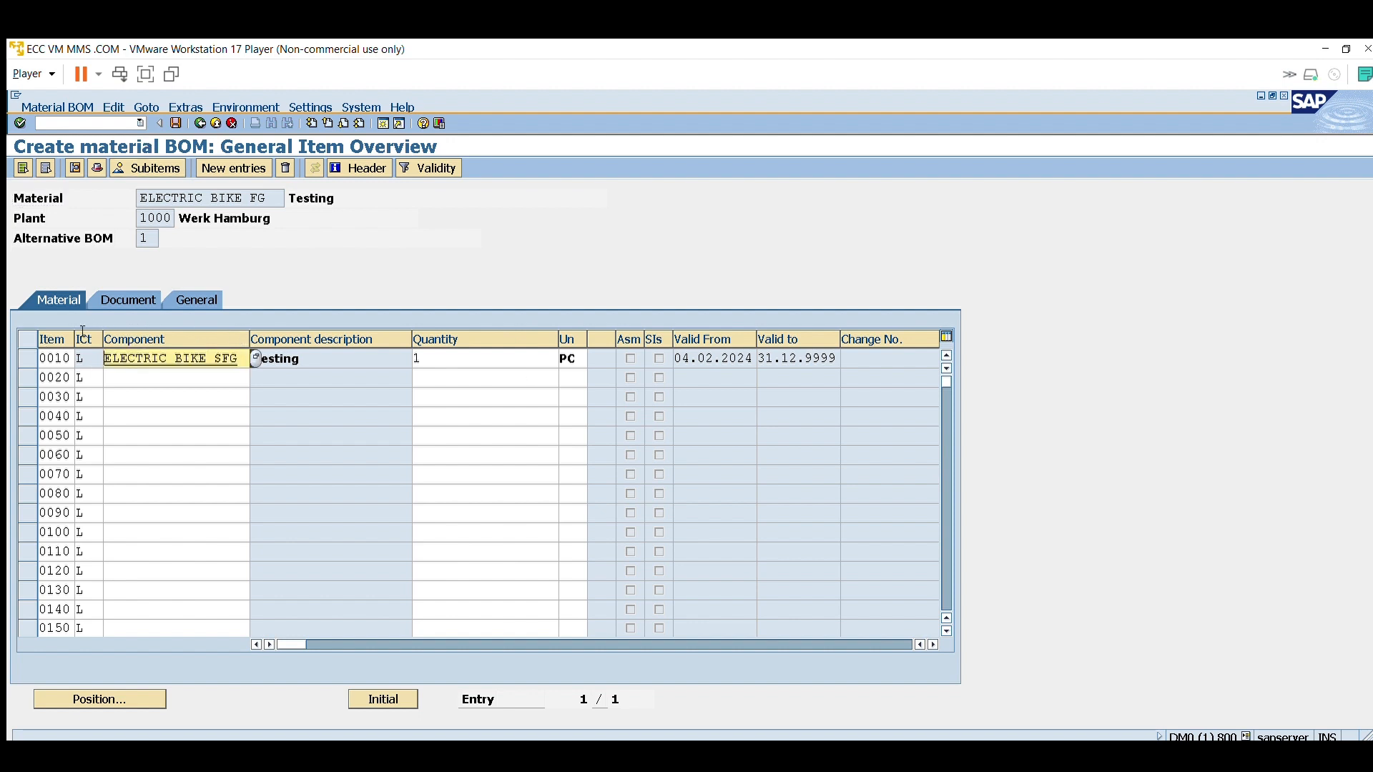
pyautogui.moveTo(267, 195); pyautogui.dragTo(131, 184)
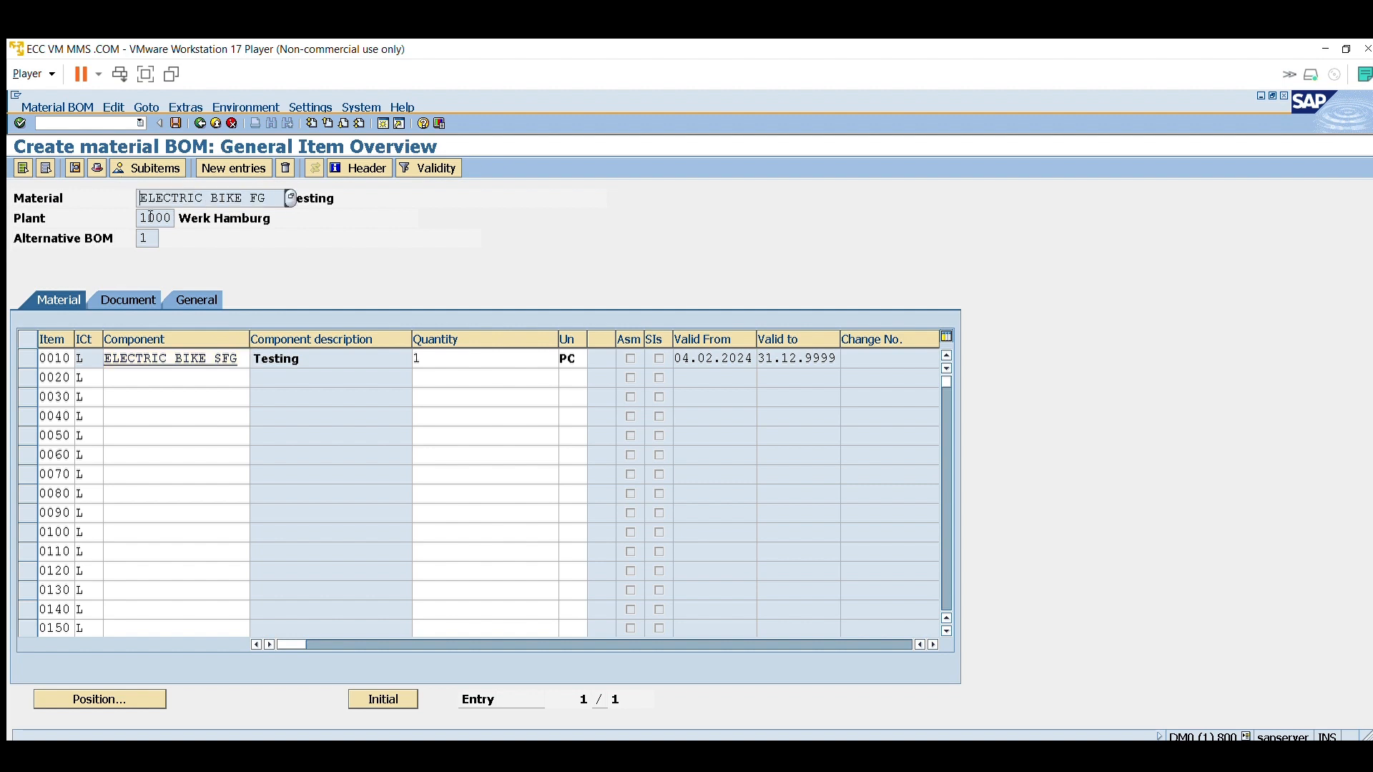
pyautogui.moveTo(267, 196); pyautogui.dragTo(139, 177)
pyautogui.moveTo(239, 350); pyautogui.dragTo(90, 342)
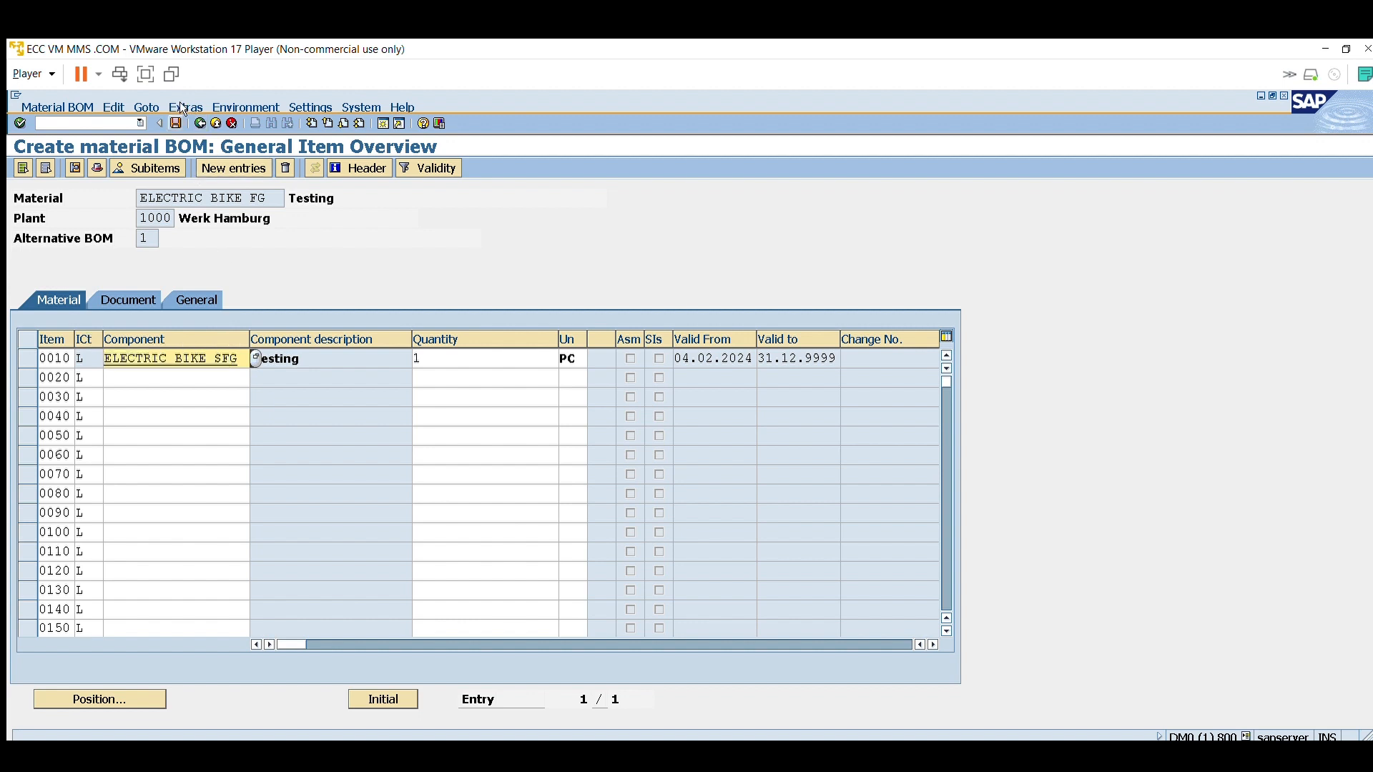
pyautogui.click(177, 122)
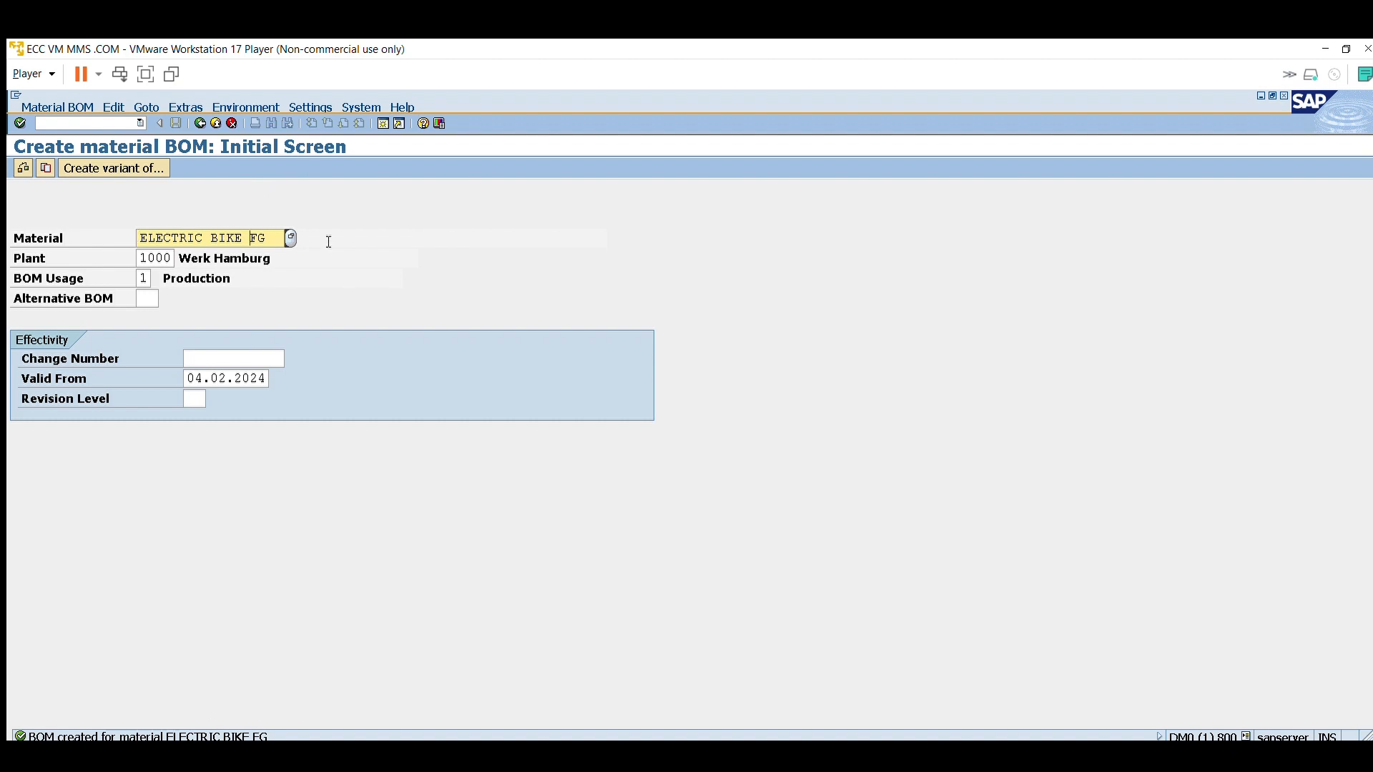
# - Change the BOM header material to ELECTRIC BIKE SFG and continue to the item overview without a change number
pyautogui.write('s')
pyautogui.press('Return')
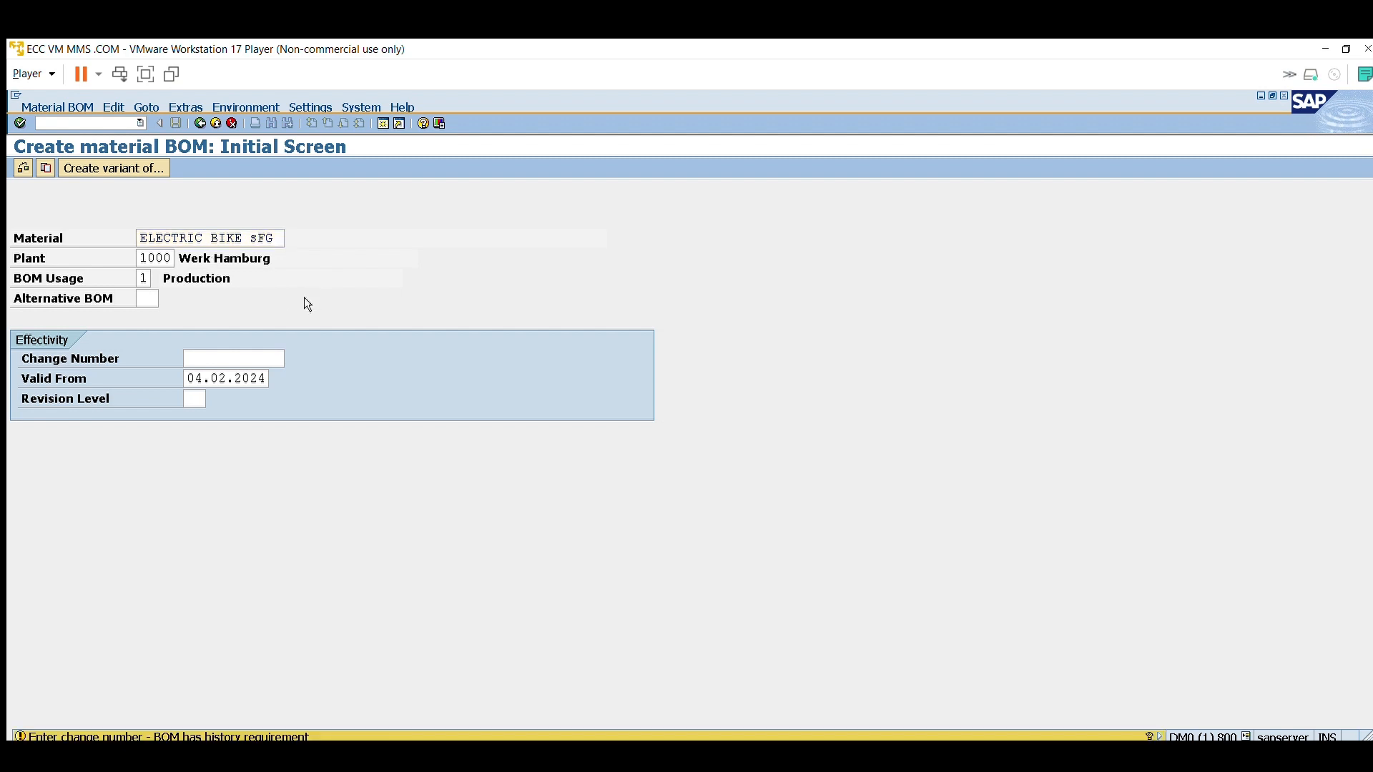
pyautogui.press('Return')
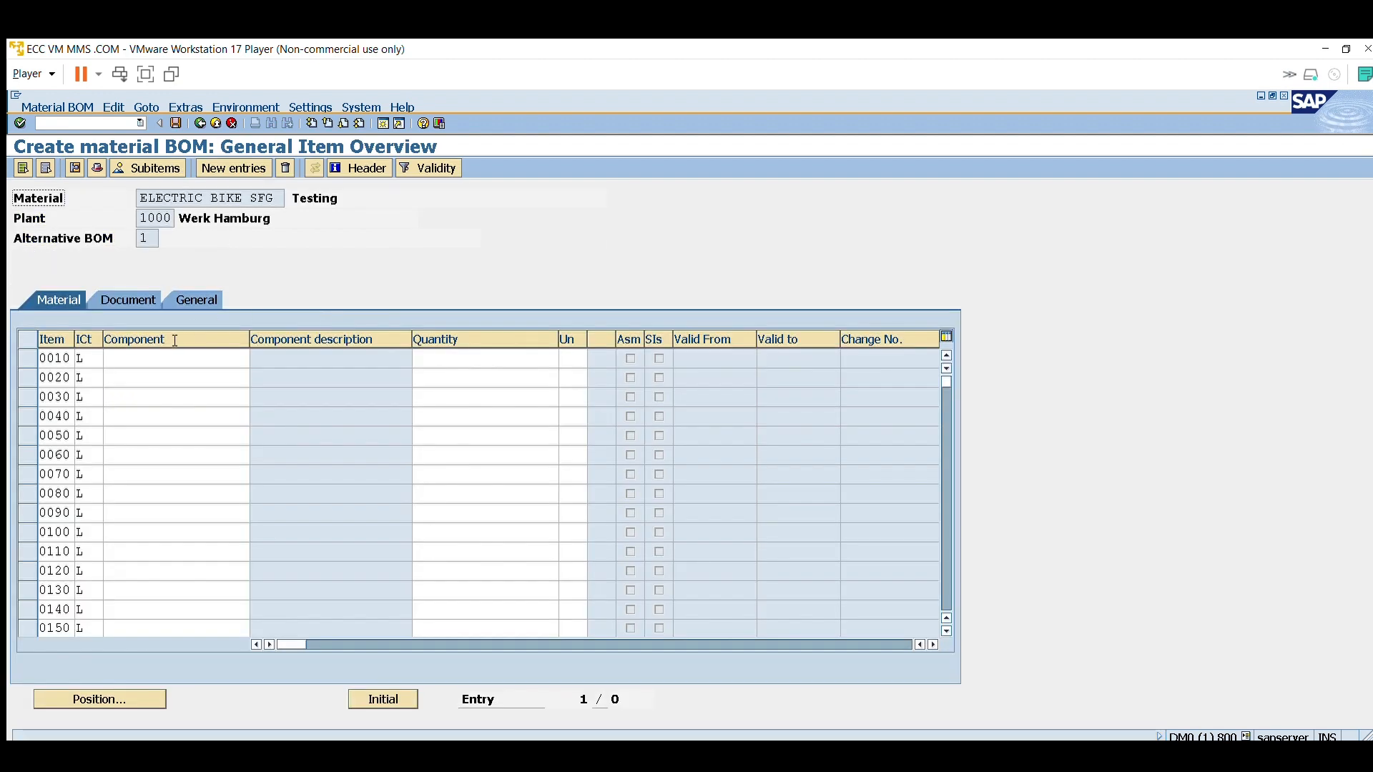
# - Enter the component electric bike raw with quantity 1 as BOM item 0010 and confirm the entry
pyautogui.write('elx')
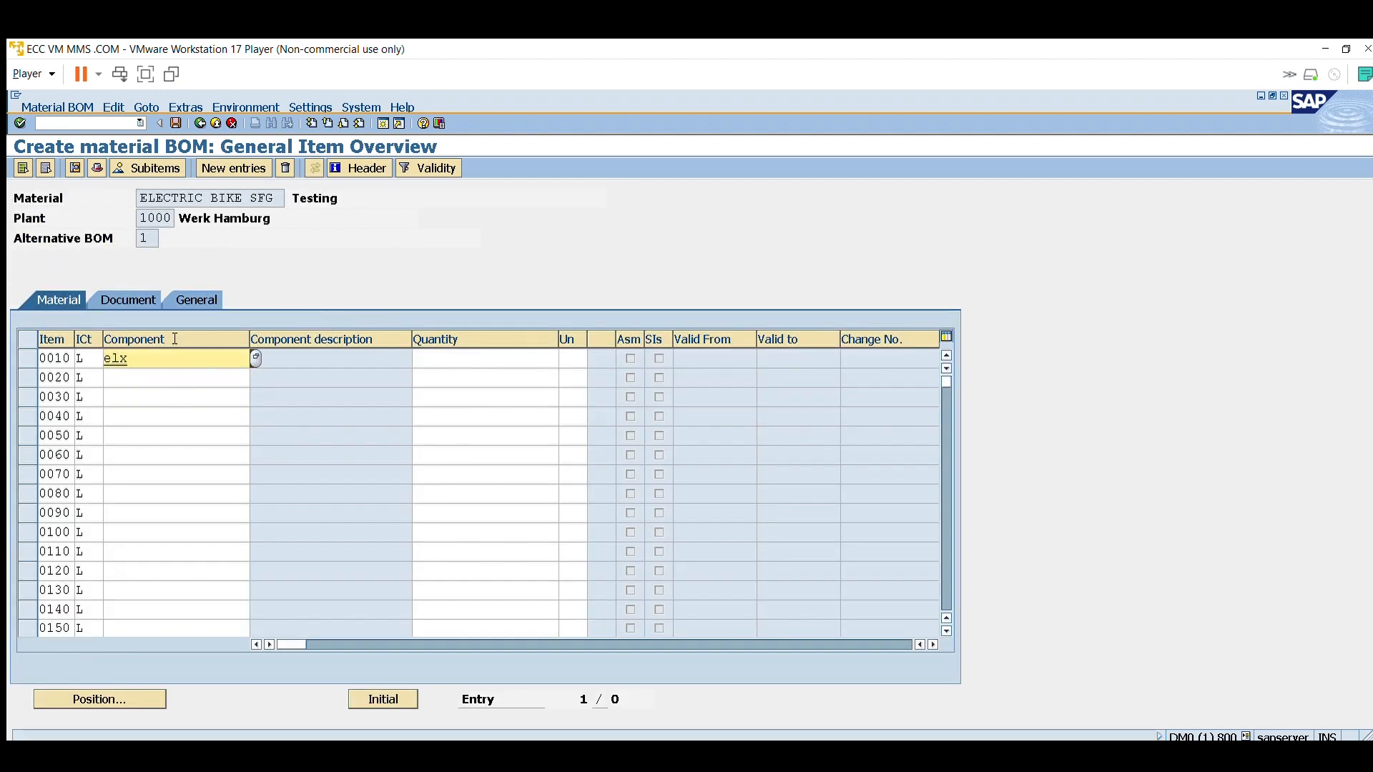
pyautogui.press('Down')
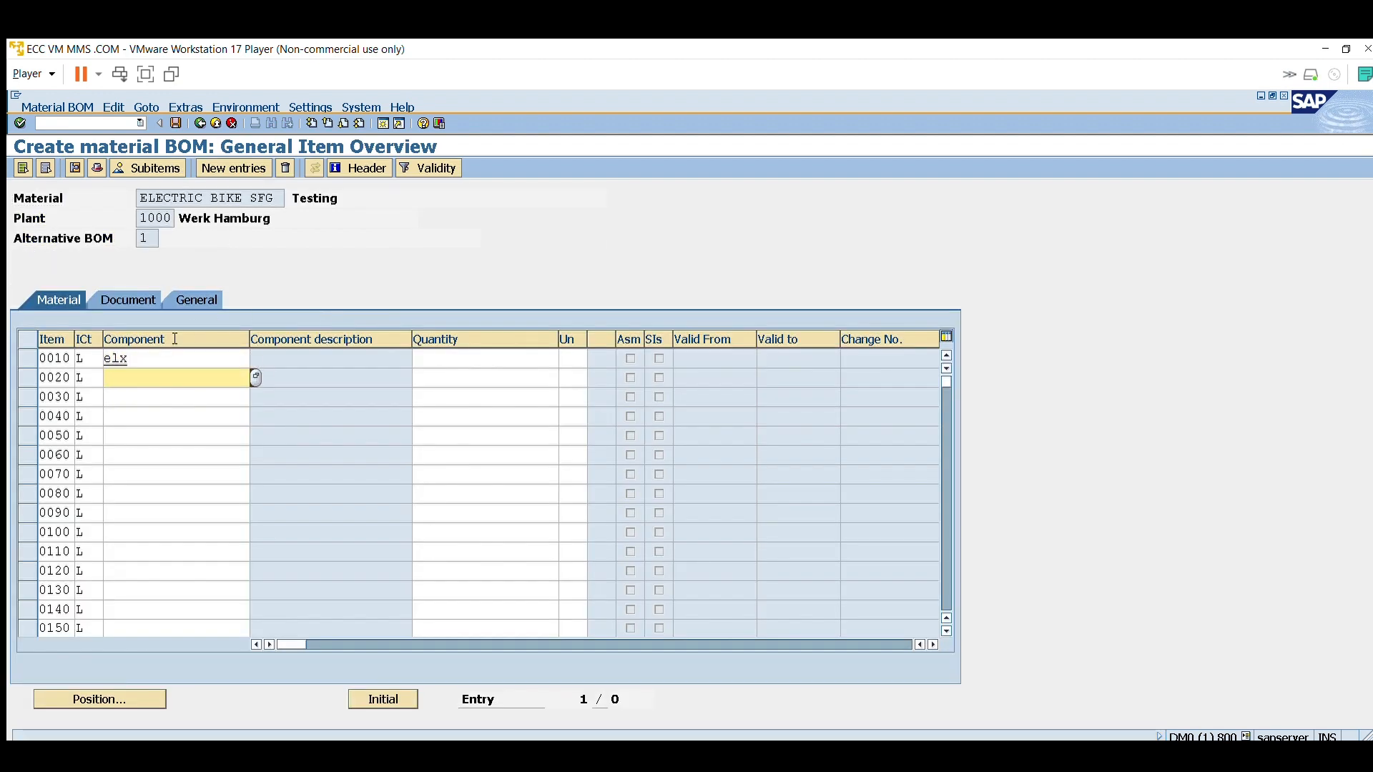
pyautogui.press('Up')
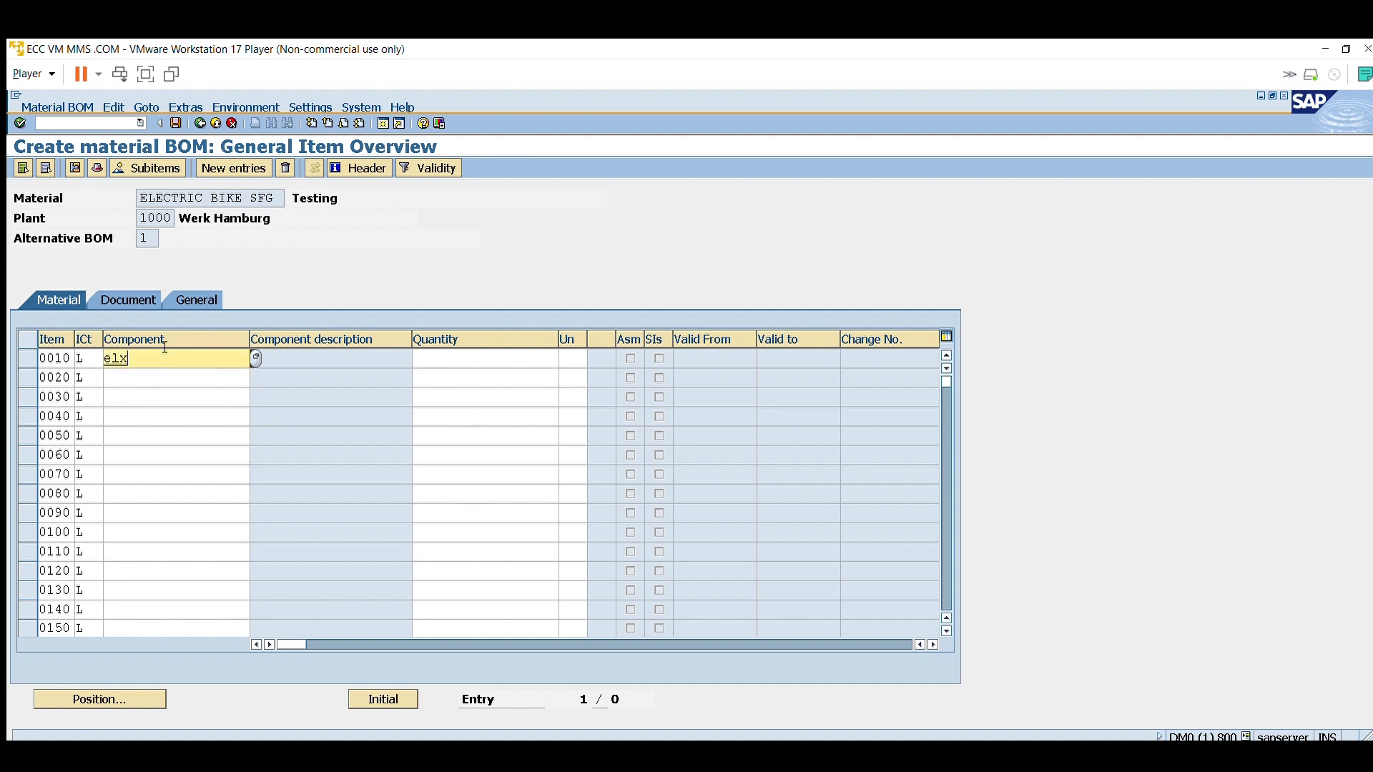
pyautogui.press('BackSpace')
pyautogui.write('ecctric bike raw')
pyautogui.click(145, 358)
pyautogui.press('BackSpace')
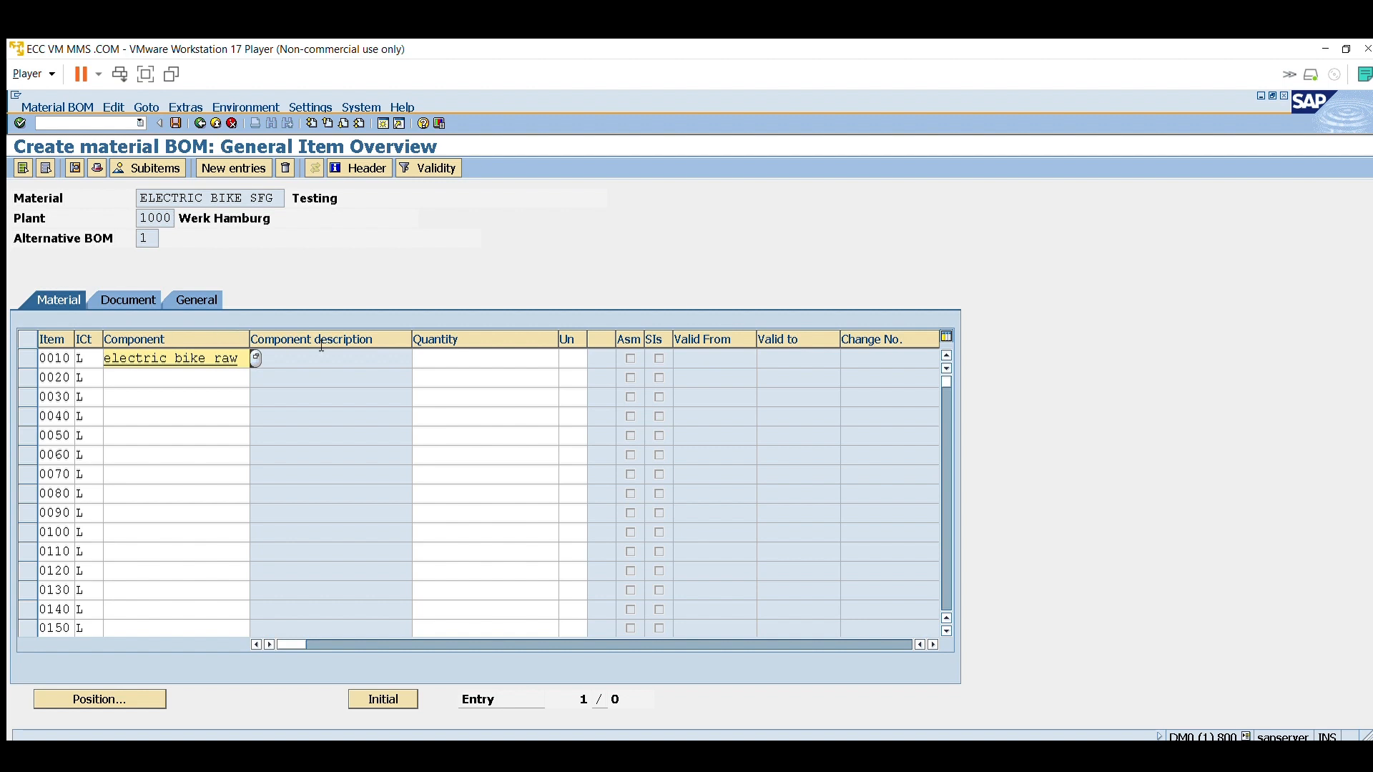
pyautogui.press('Tab')
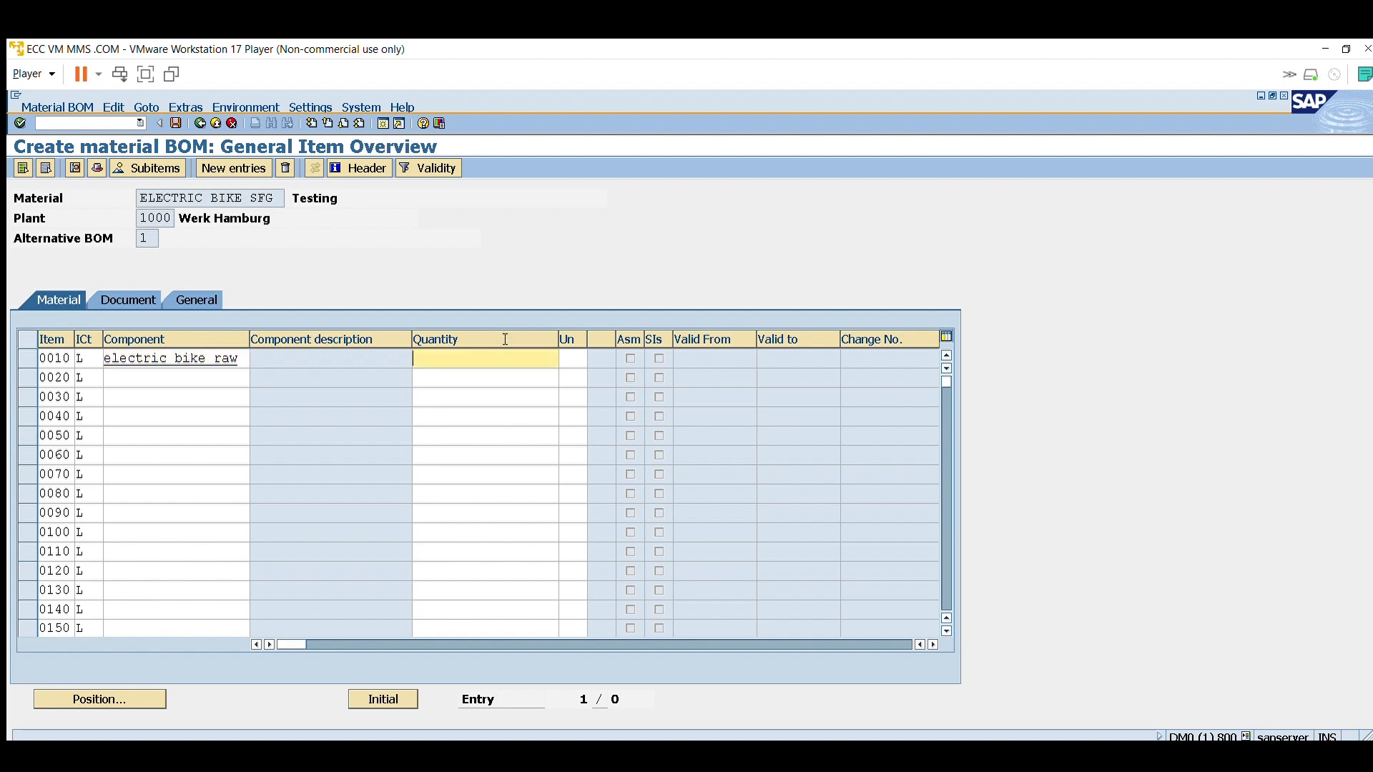
pyautogui.moveTo(277, 198); pyautogui.dragTo(125, 176)
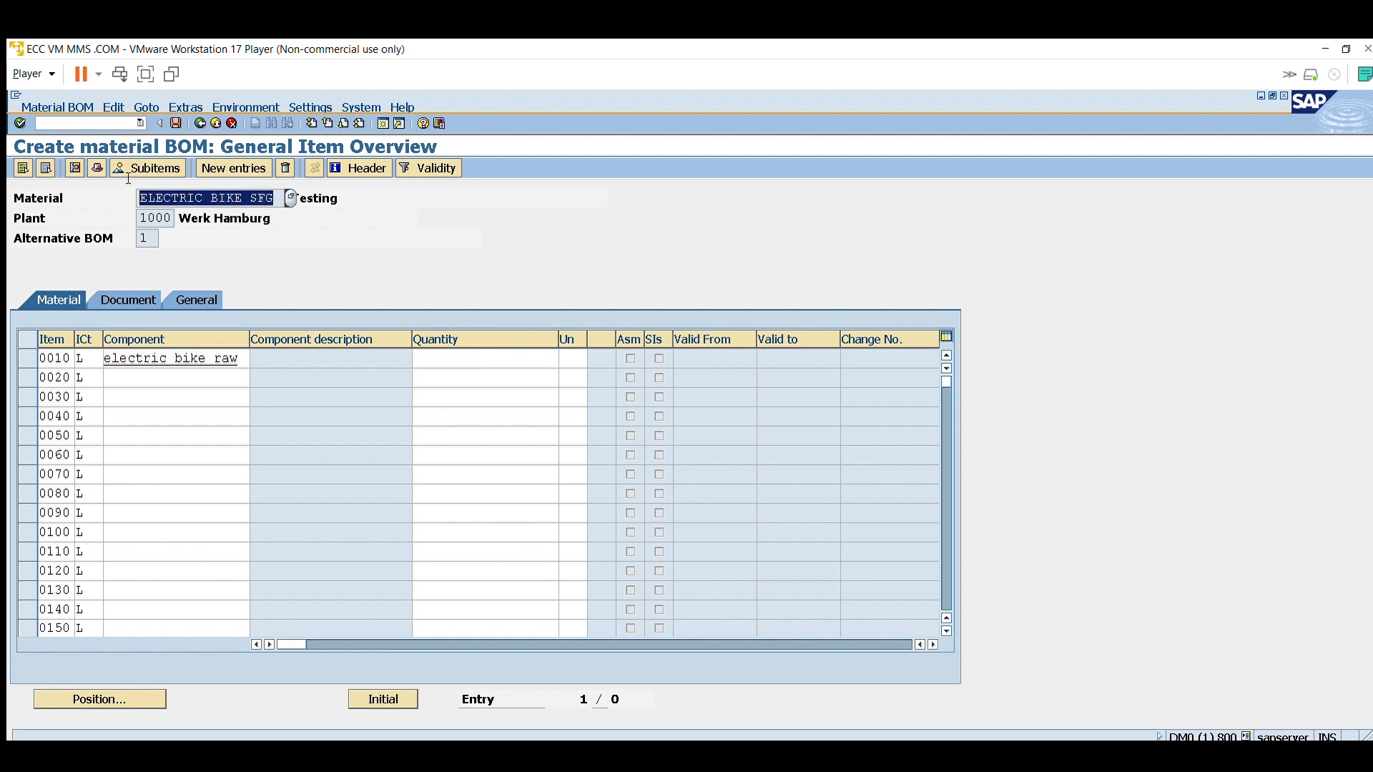
pyautogui.click(189, 279)
pyautogui.click(459, 350)
pyautogui.write('1')
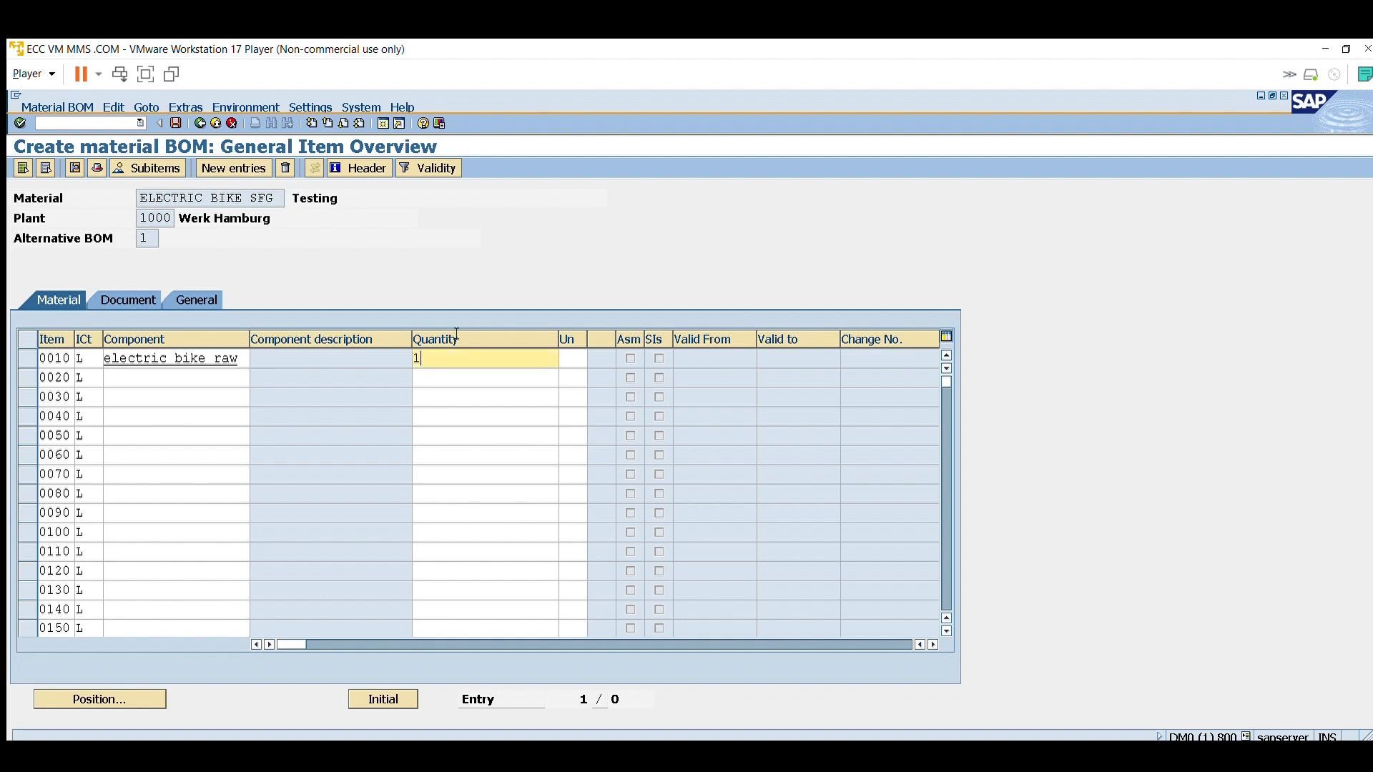
pyautogui.press('Return')
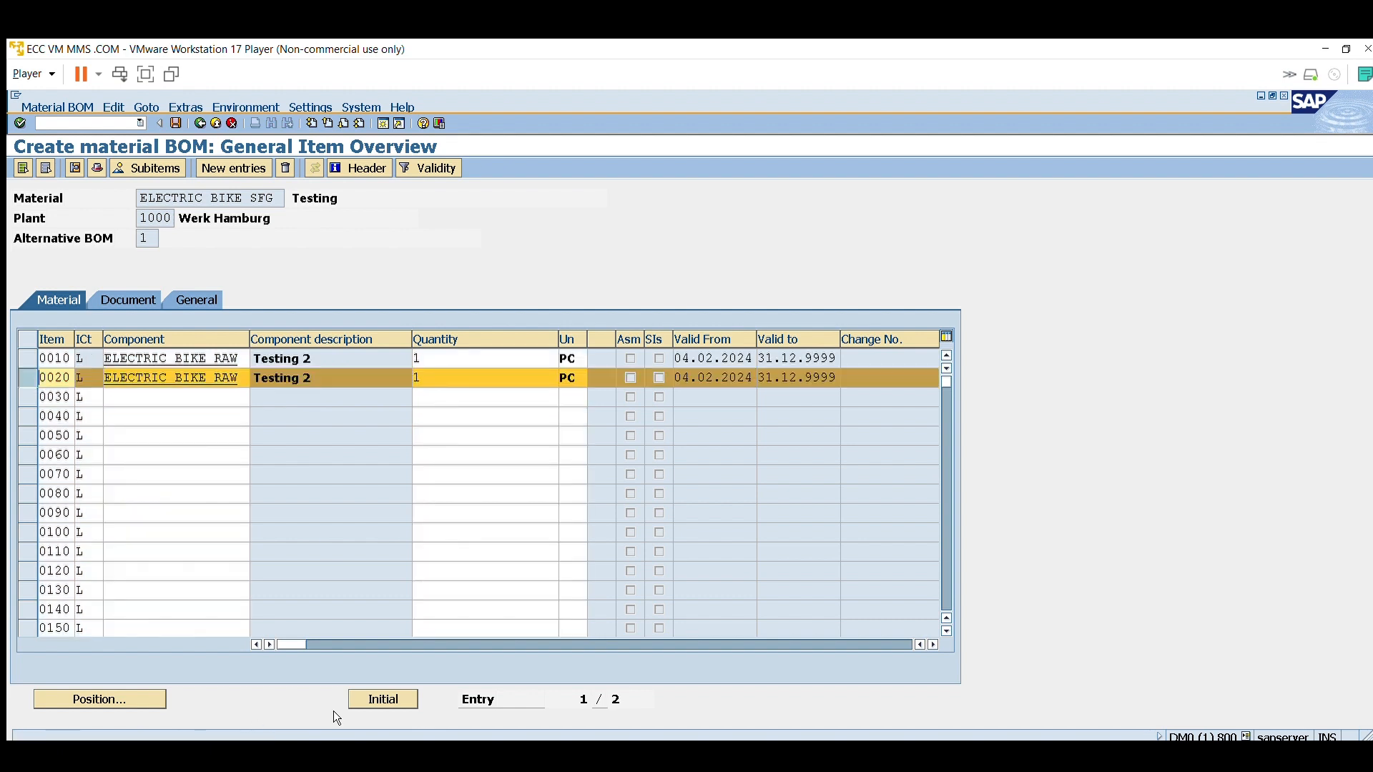
# - Delete the duplicate ELECTRIC BIKE RAW item 0020 from the BOM, confirming the deletion
pyautogui.scroll(-2, 950, 607)
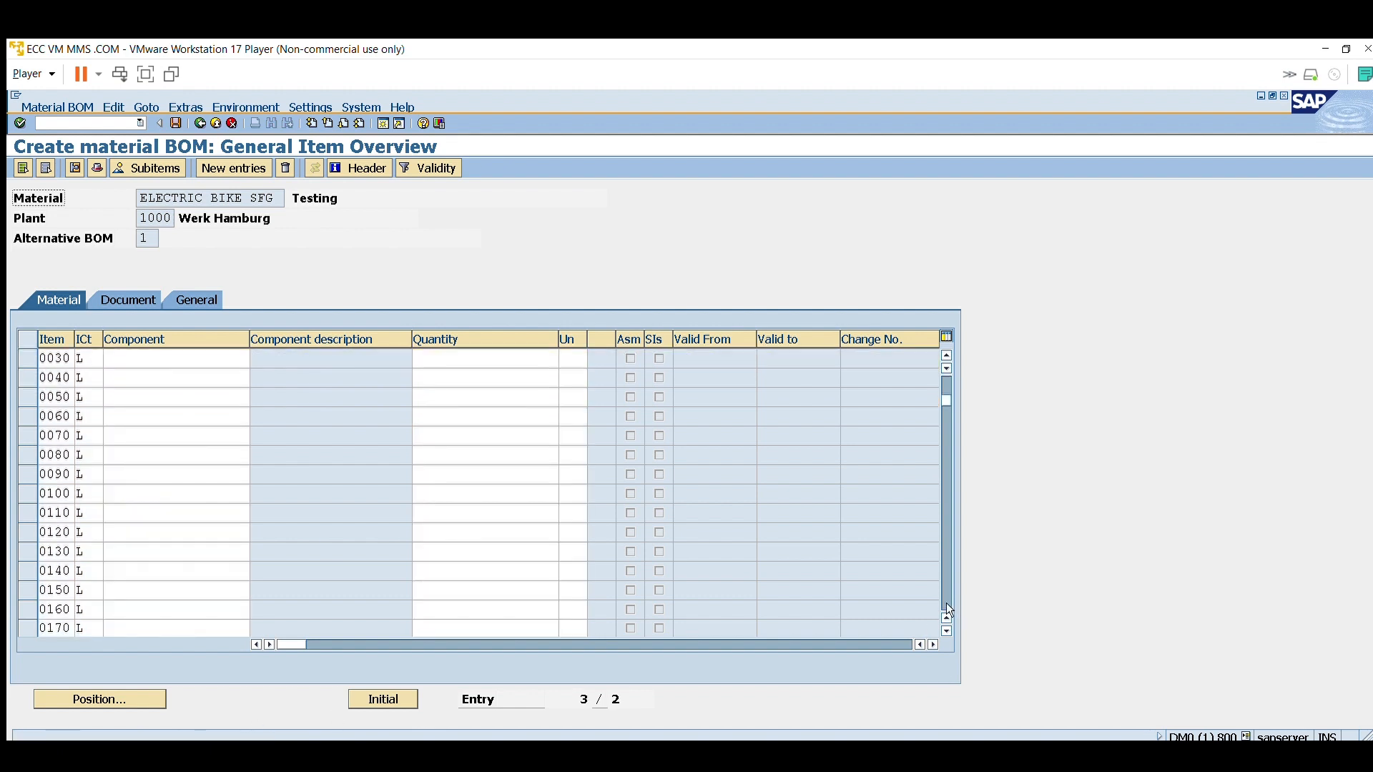
pyautogui.scroll(2, 946, 598)
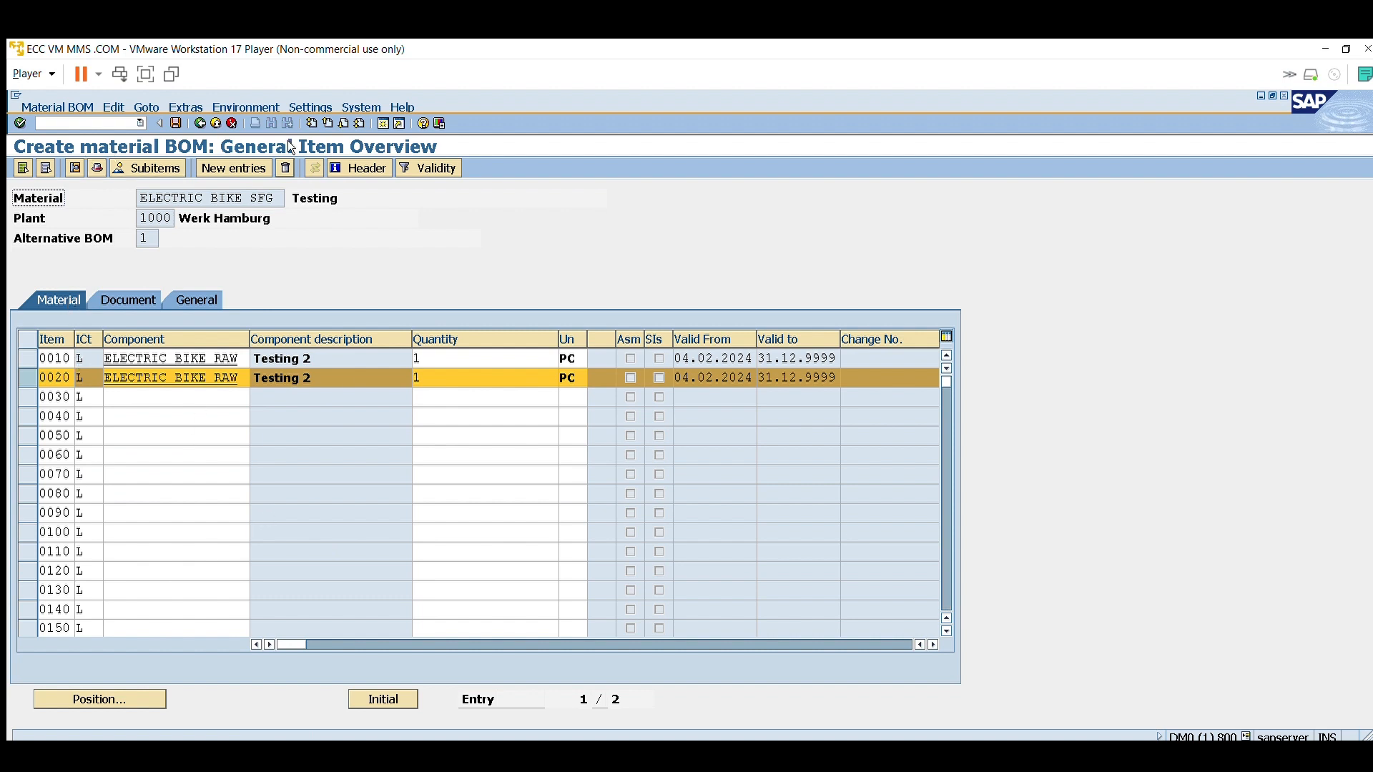
pyautogui.hotkey('shift', 'F2')
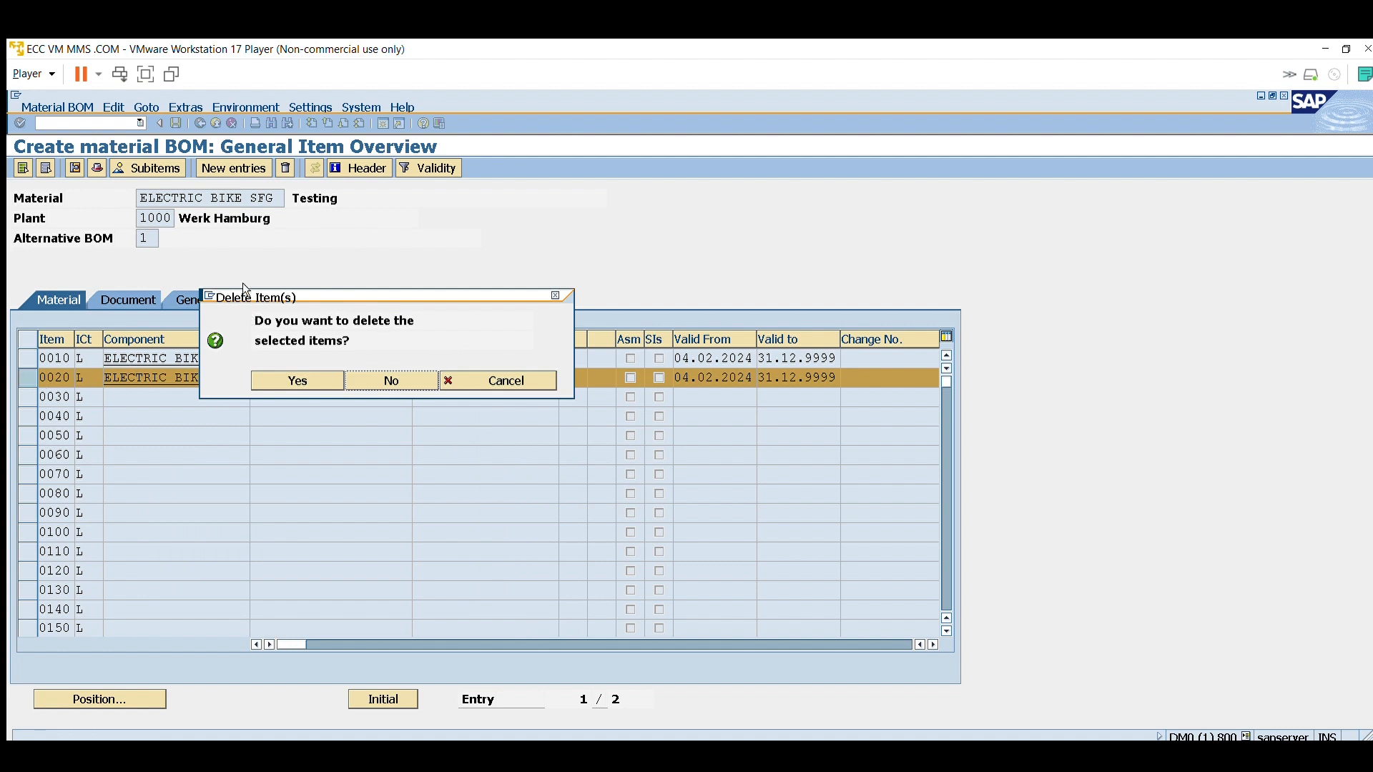
pyautogui.moveTo(246, 293); pyautogui.dragTo(528, 215)
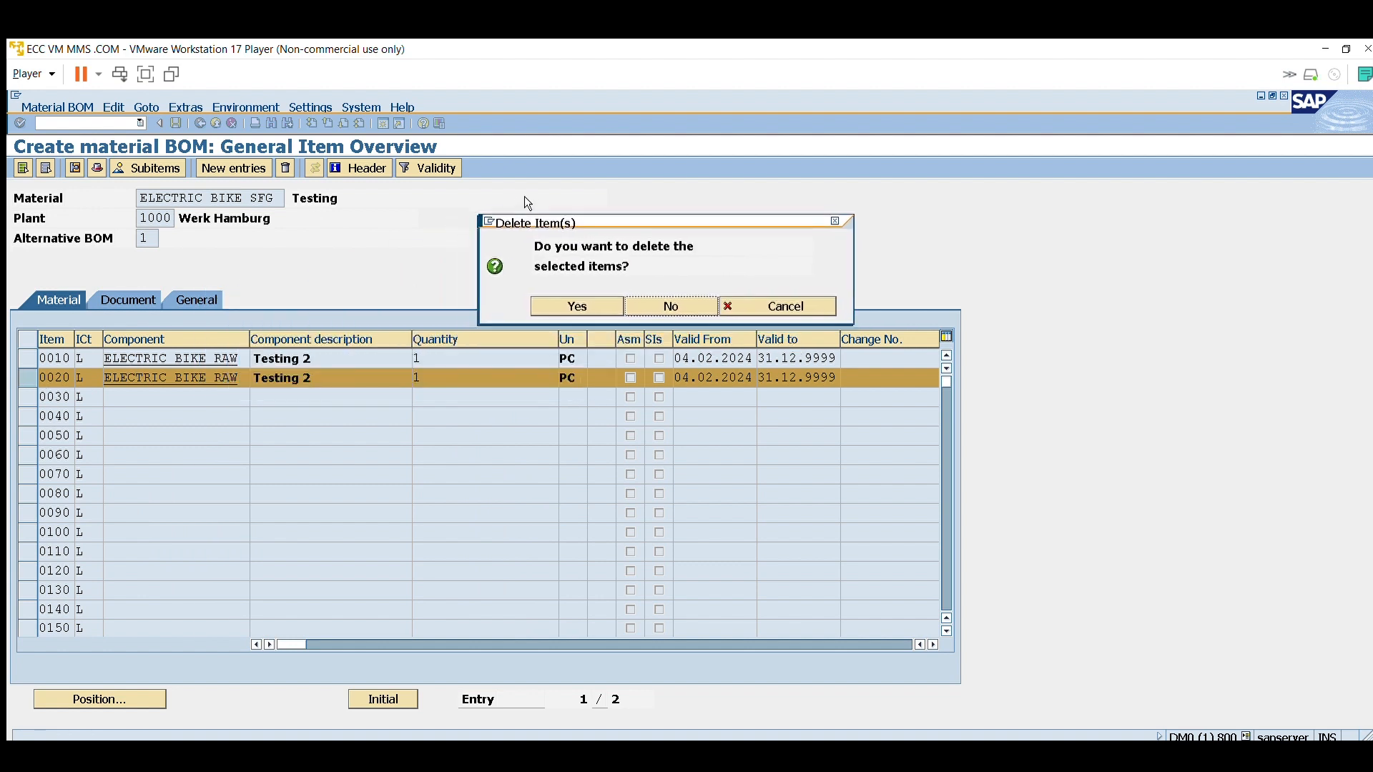
pyautogui.click(582, 298)
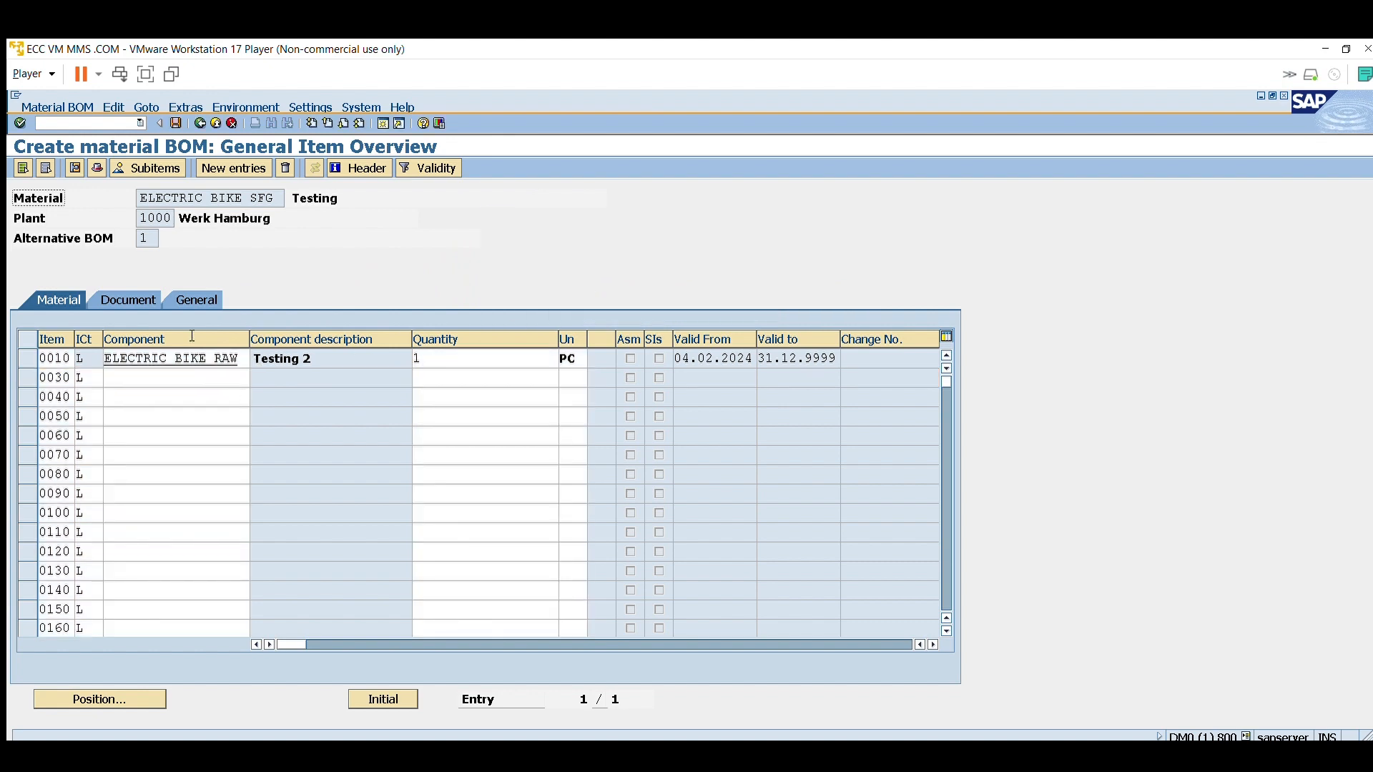
# - Save the BOM of material ELECTRIC BIKE SFG
pyautogui.moveTo(280, 198); pyautogui.dragTo(146, 184)
pyautogui.click(195, 278)
pyautogui.hotkey('ctrl', 's')
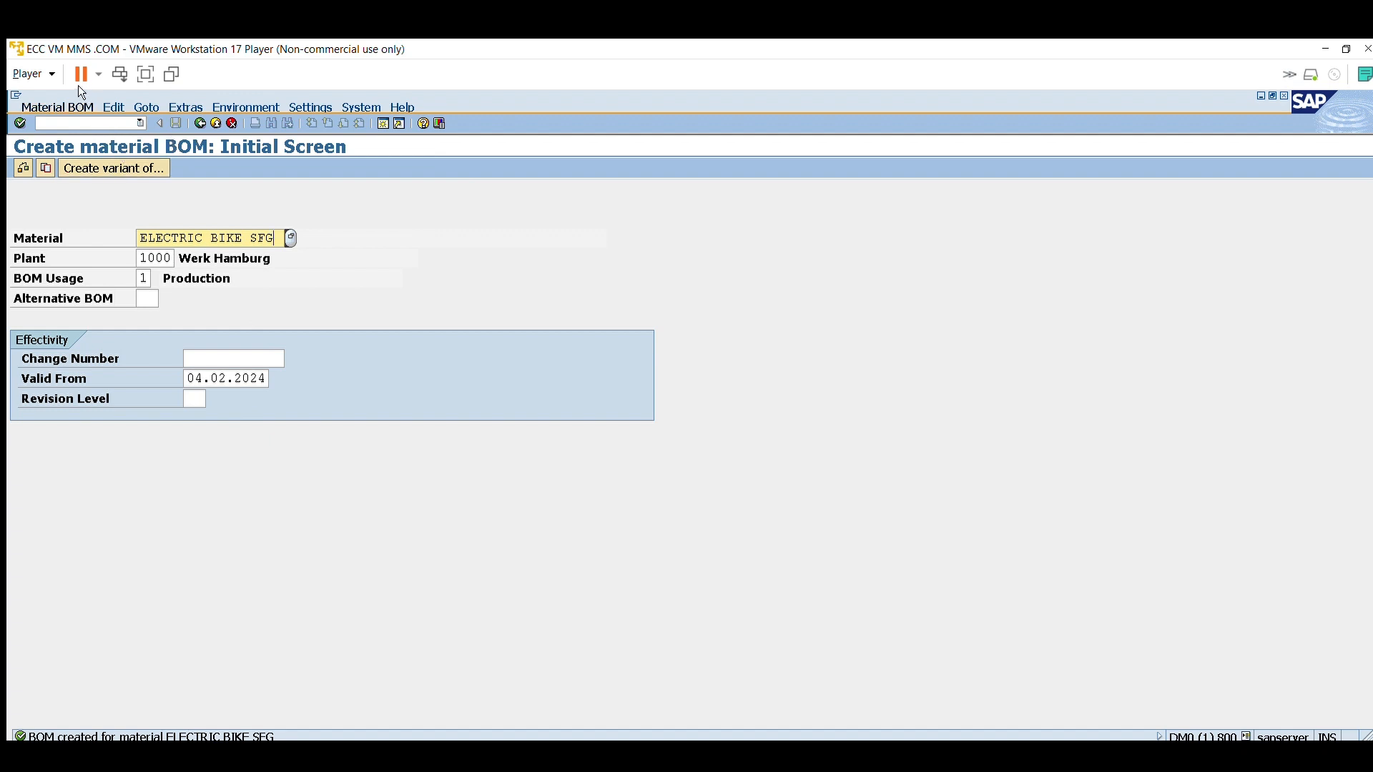
# - Switch from BOM creation to displaying a material BOM and run transaction CS03
pyautogui.click(57, 107)
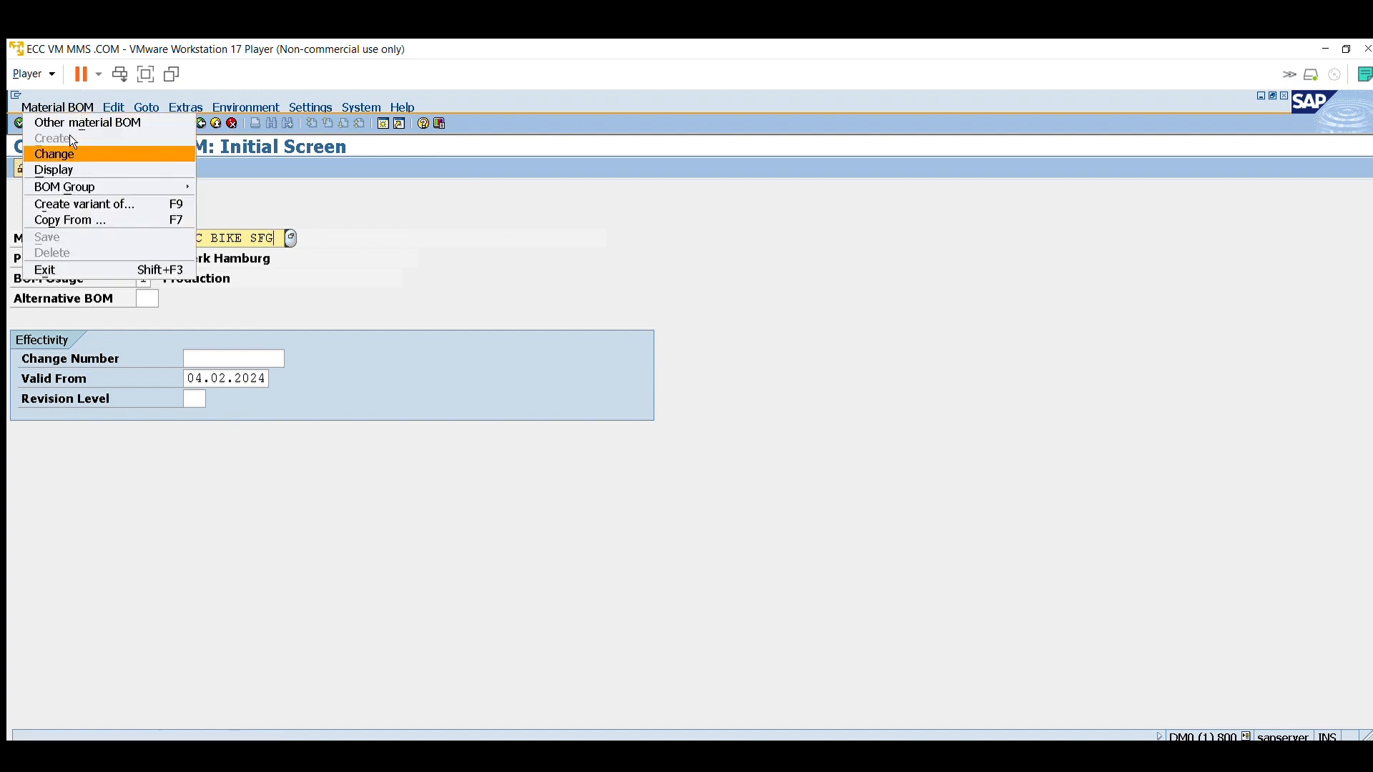
pyautogui.press('Return')
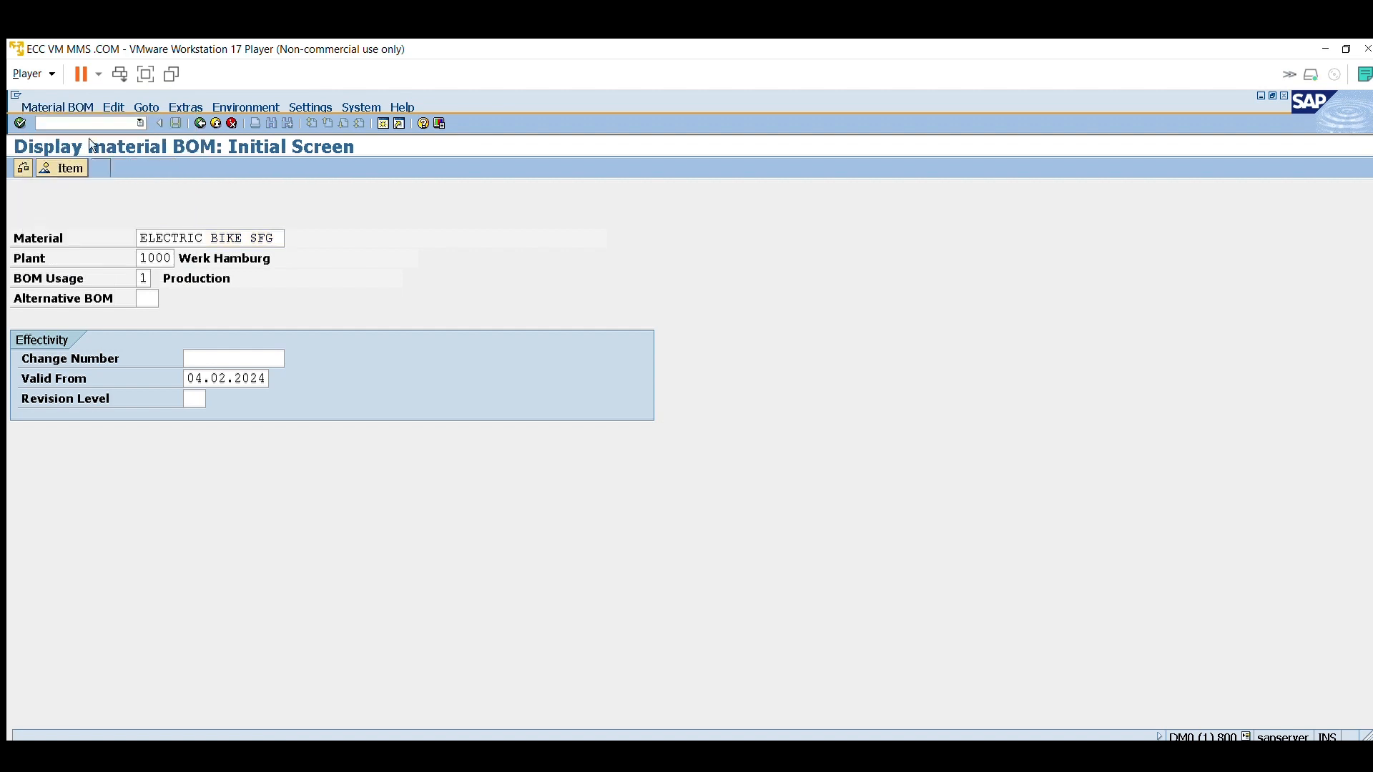
pyautogui.click(70, 108)
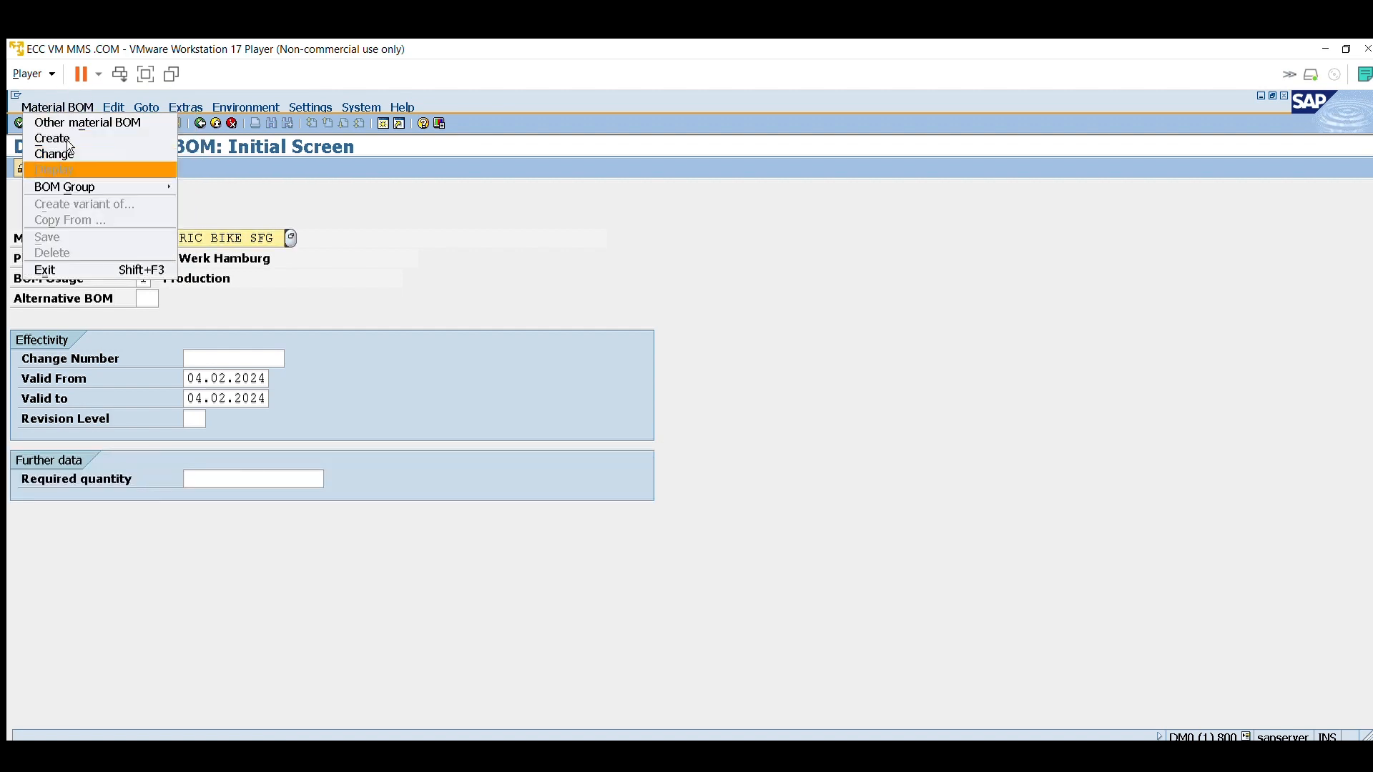
pyautogui.click(239, 144)
pyautogui.click(96, 121)
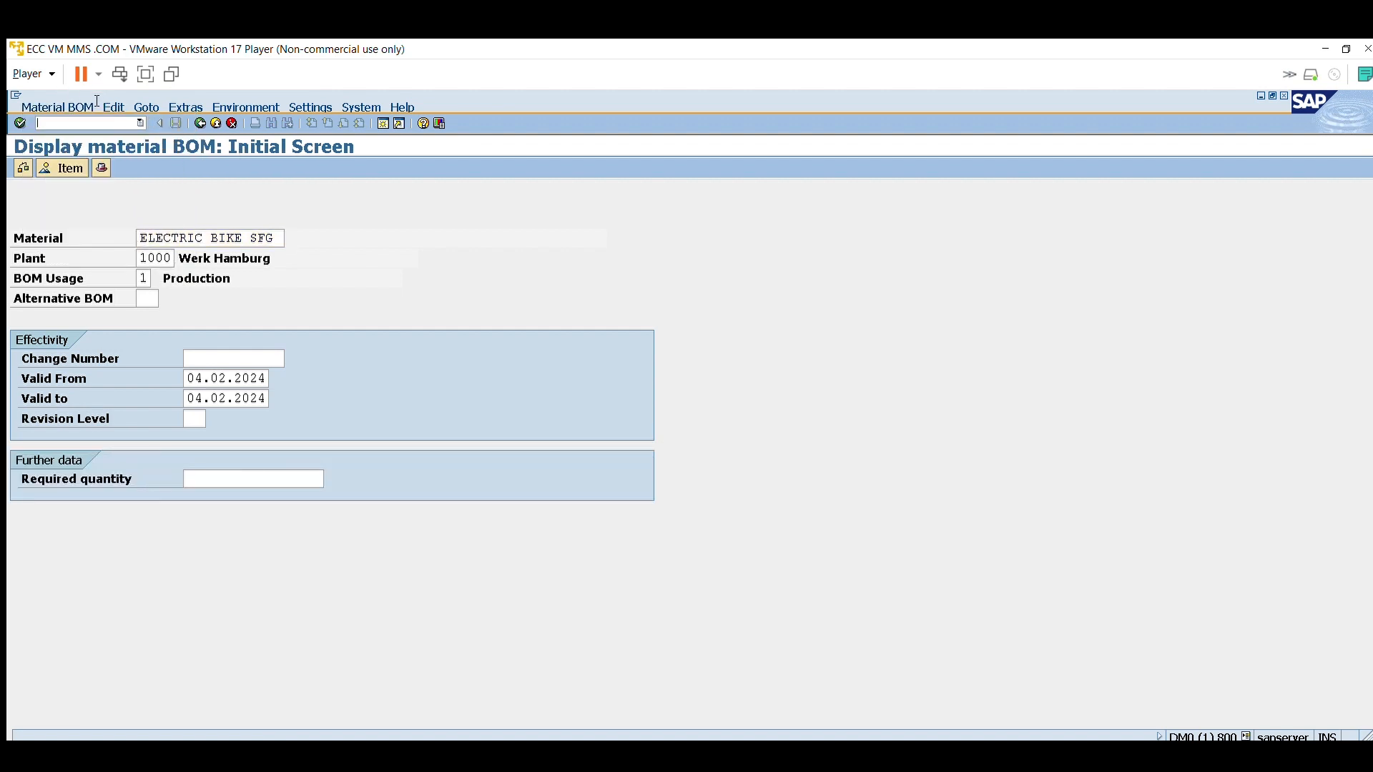
pyautogui.write('/ncs03')
pyautogui.press('Return')
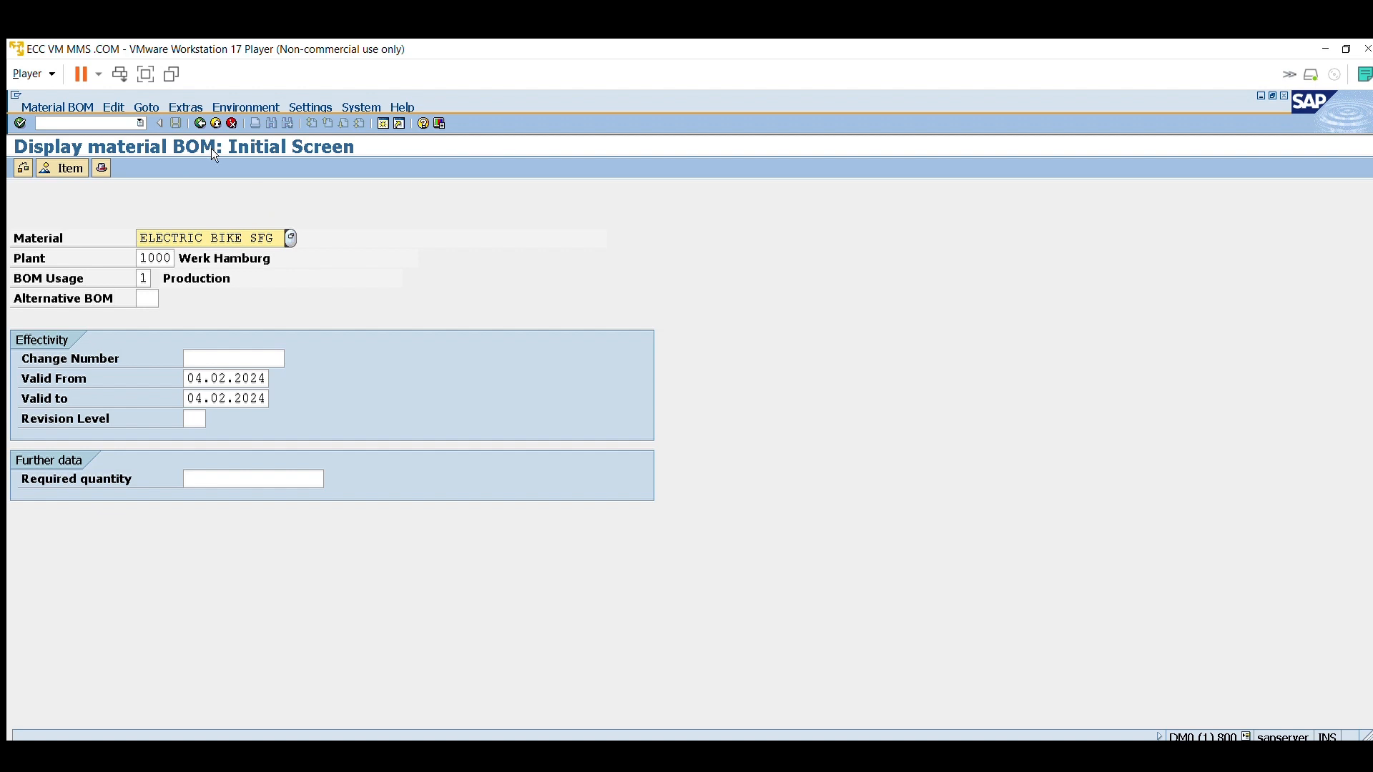
# - Set the material to ELECTRIC BIKE FG and display its BOM item overview
pyautogui.click(260, 237)
pyautogui.press('BackSpace')
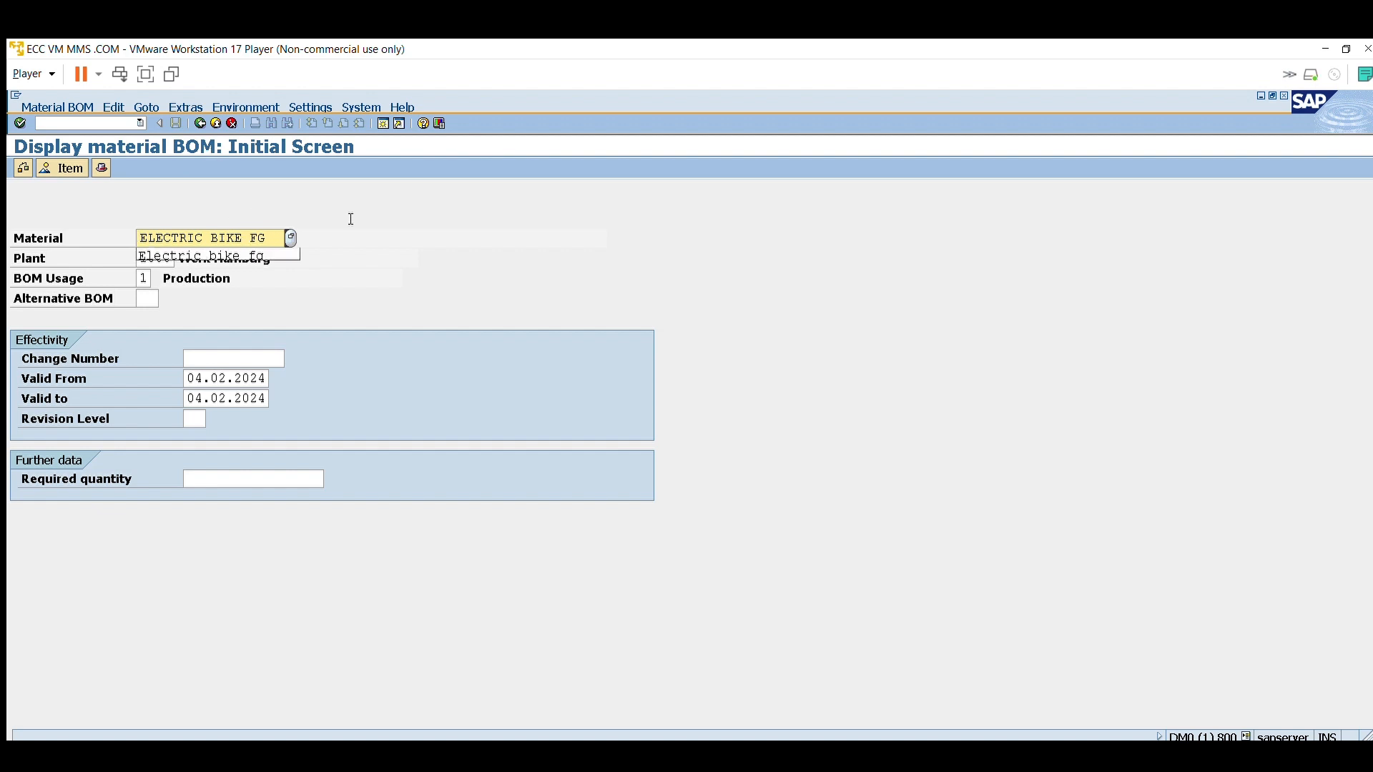
pyautogui.click(364, 226)
pyautogui.press('Return')
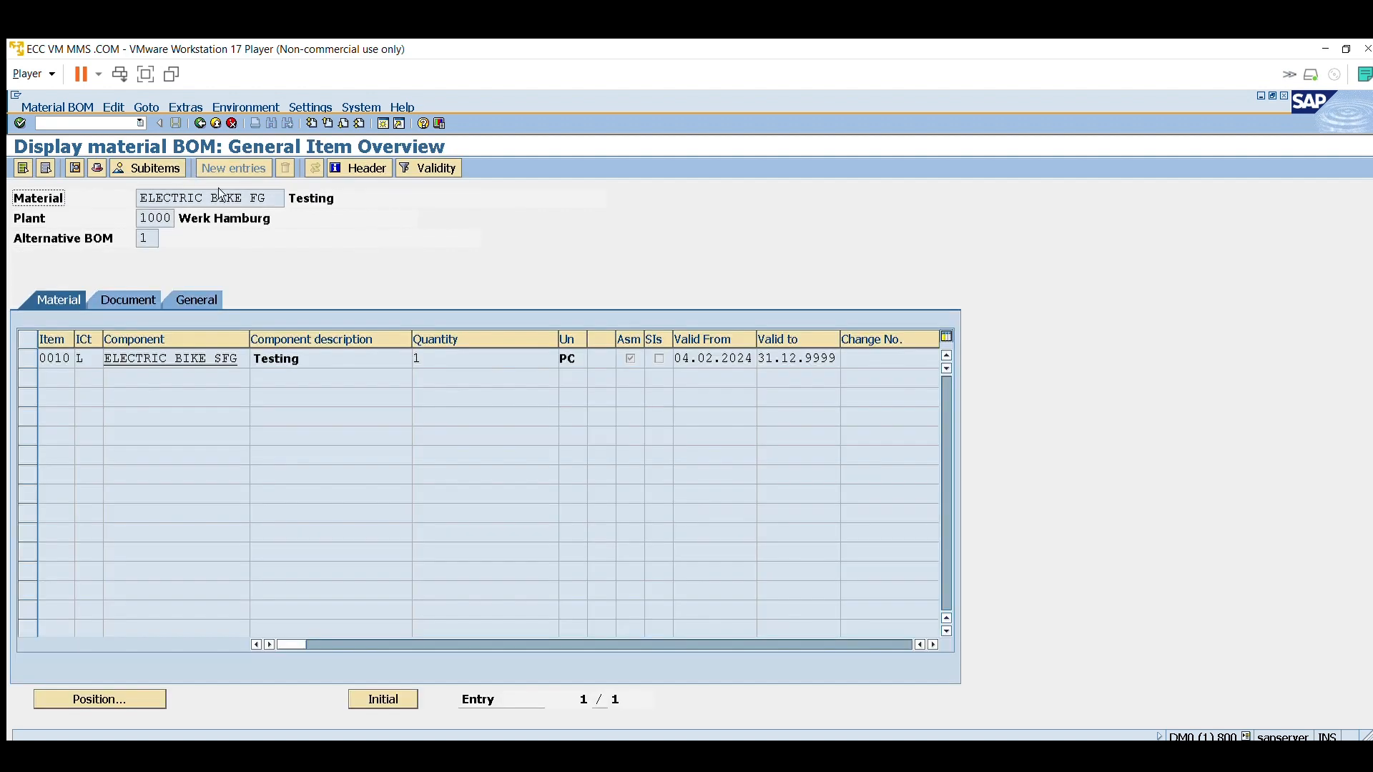
# - Open the ELECTRIC BIKE SFG assembly from item 0010 and continue to its own BOM with the proposed values
pyautogui.moveTo(269, 193); pyautogui.dragTo(139, 193)
pyautogui.click(172, 359)
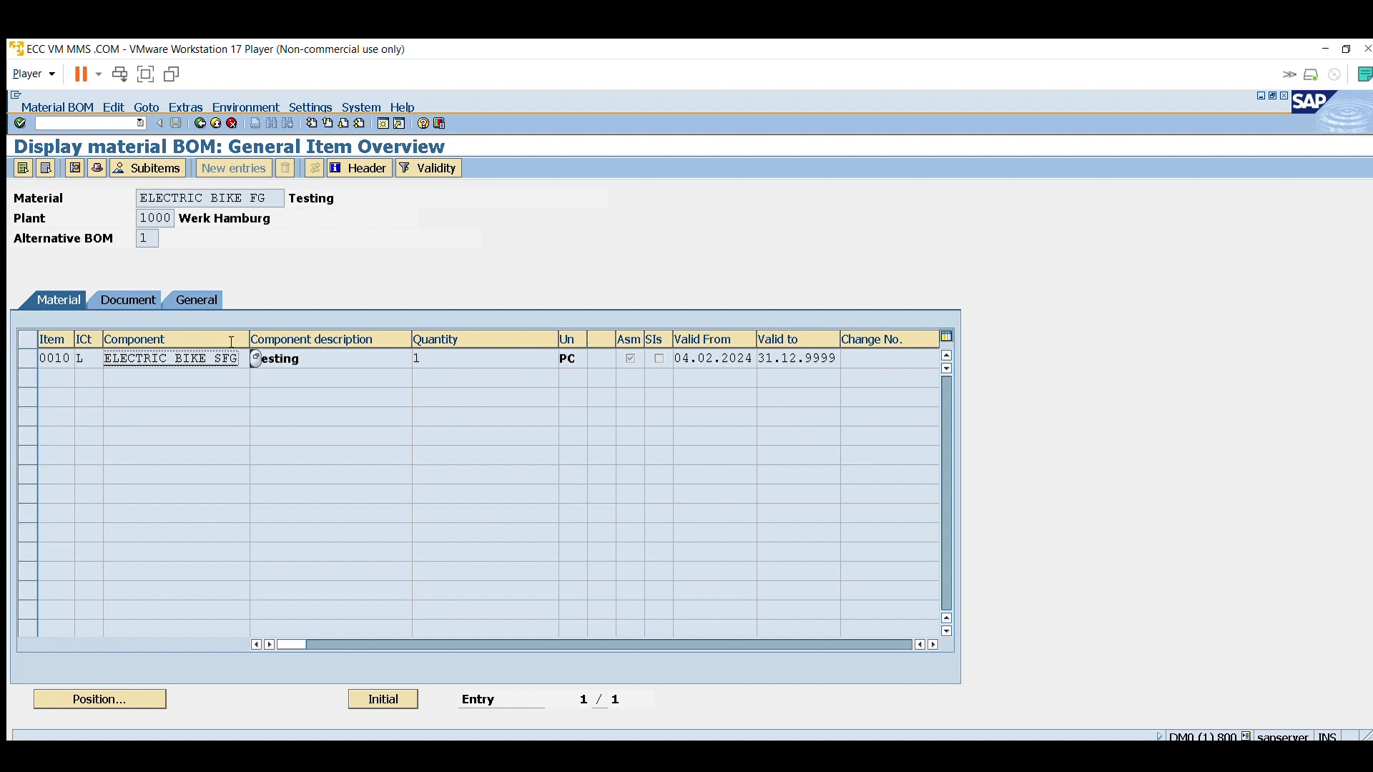
pyautogui.click(629, 339)
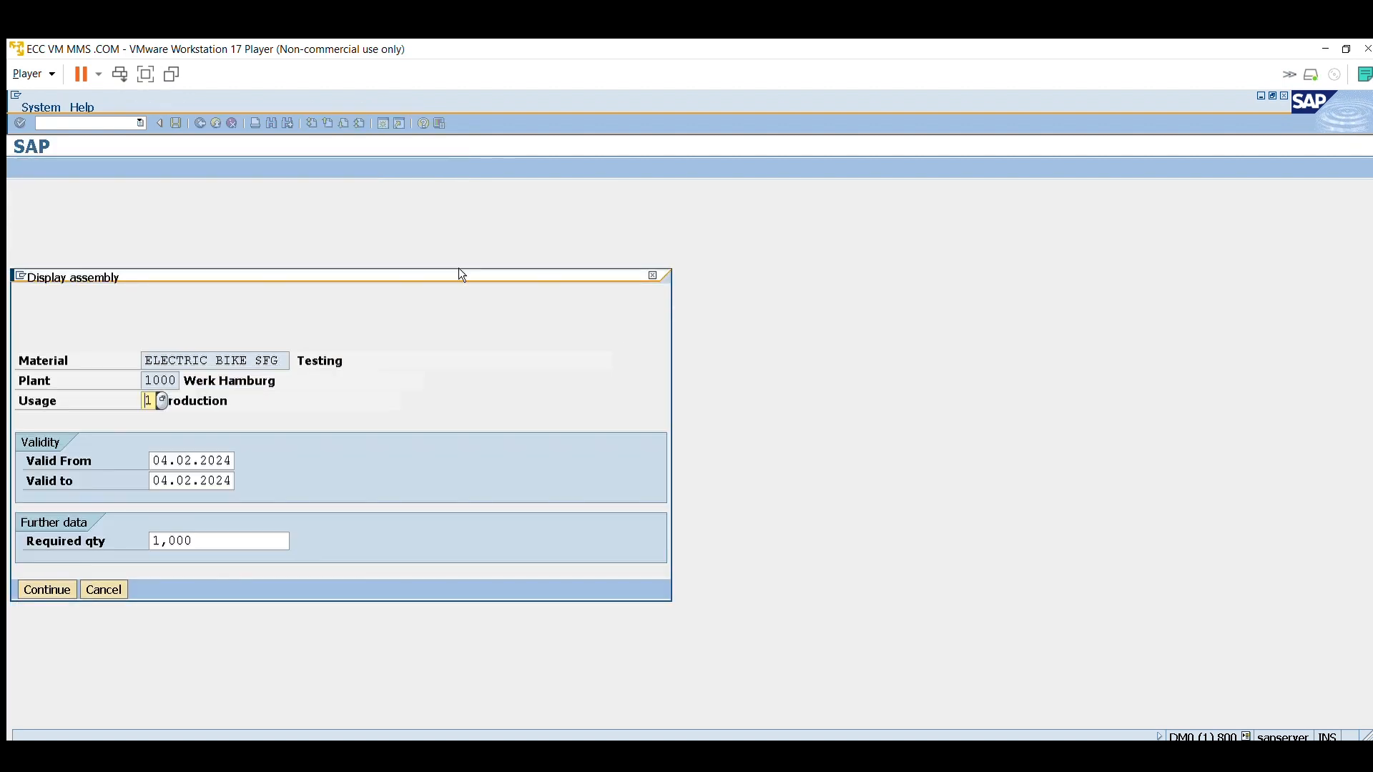
pyautogui.moveTo(422, 273); pyautogui.dragTo(697, 261)
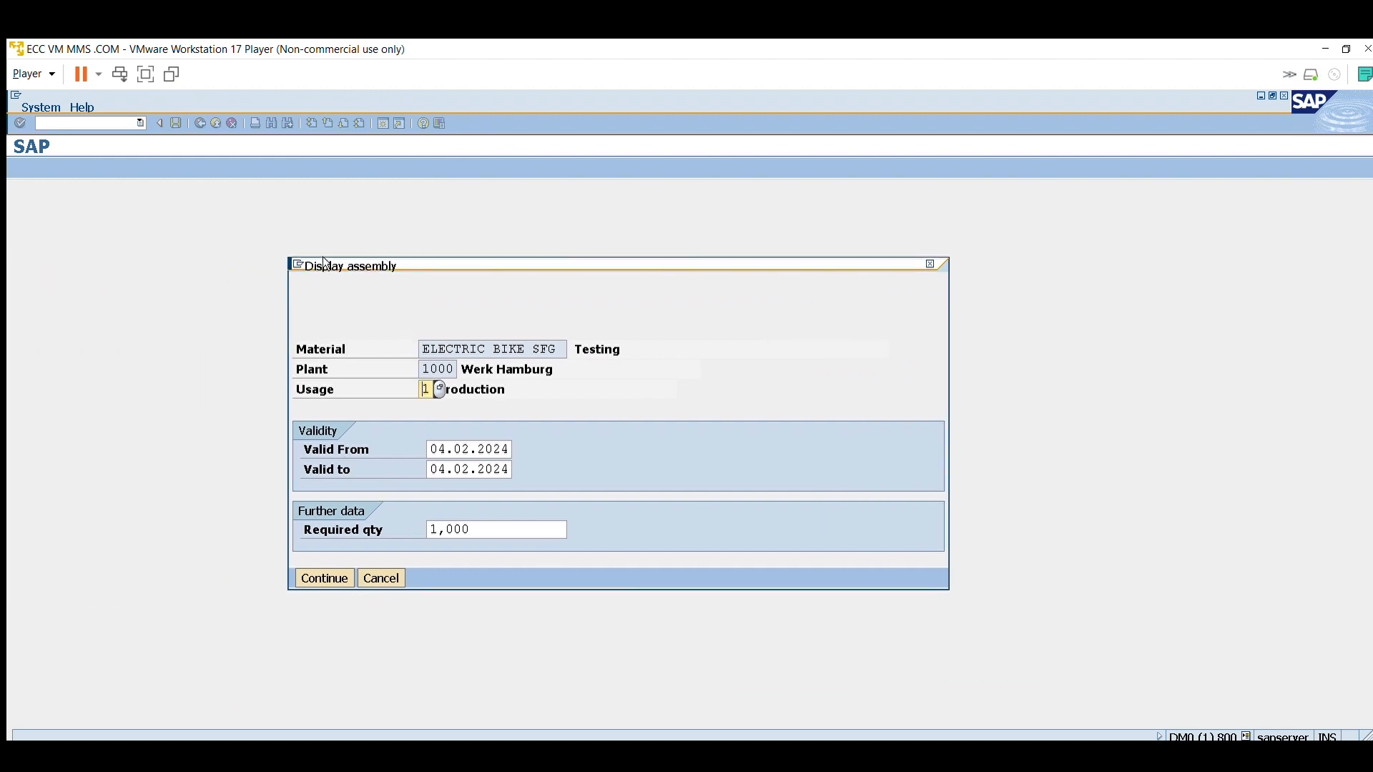
pyautogui.click(319, 572)
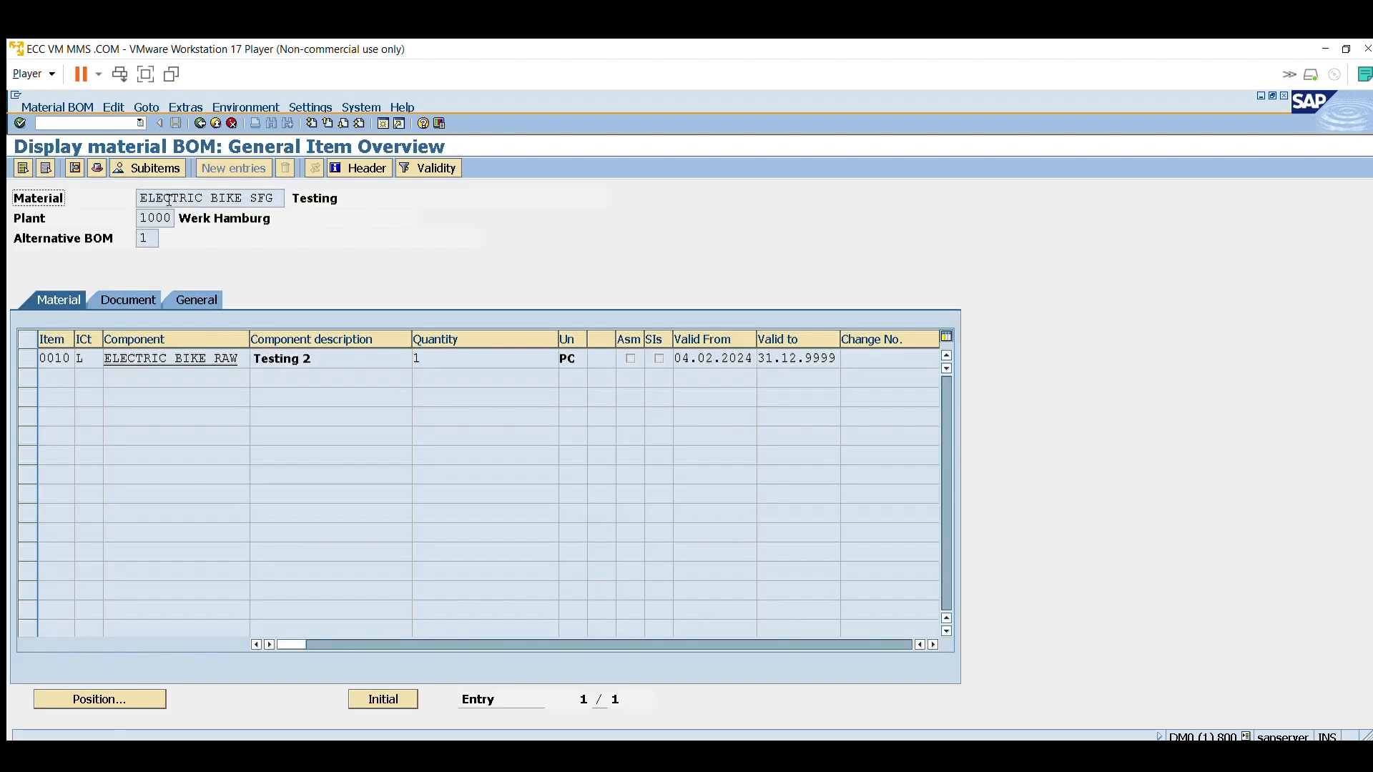
# - Check the component and assembly indicator in the ELECTRIC BIKE SFG BOM, and exit to the SAP Easy Access screen
pyautogui.moveTo(278, 198); pyautogui.dragTo(109, 180)
pyautogui.moveTo(240, 358); pyautogui.dragTo(84, 342)
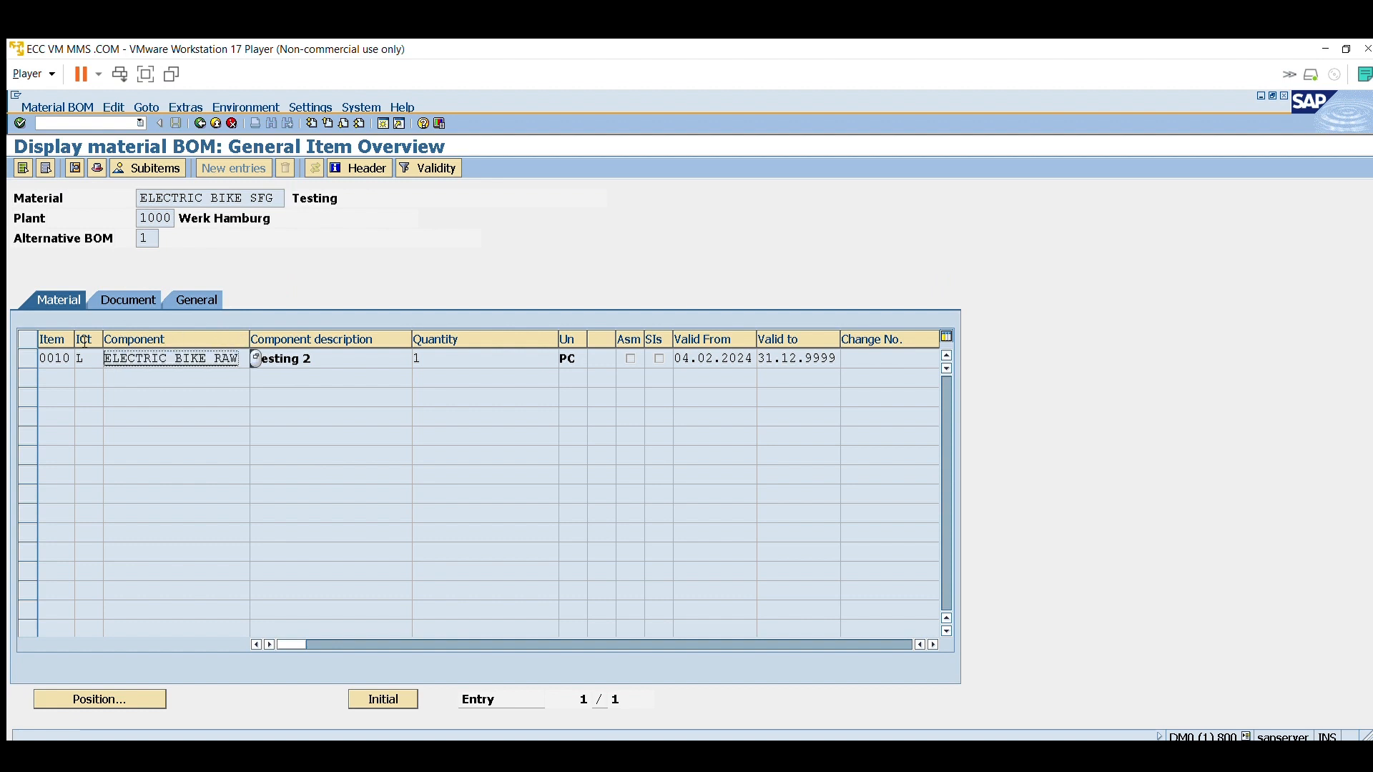
pyautogui.click(629, 352)
pyautogui.doubleClick(238, 355)
pyautogui.click(216, 121)
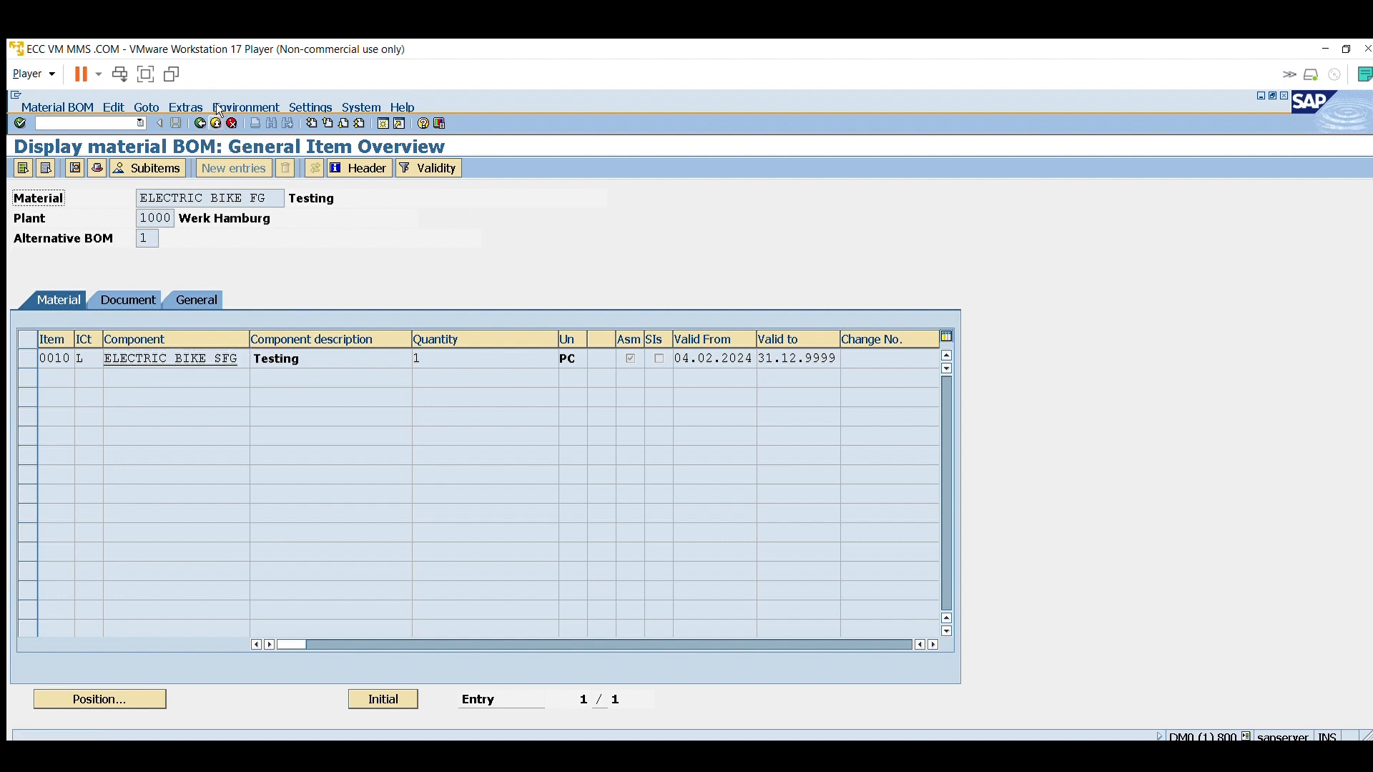
pyautogui.click(216, 122)
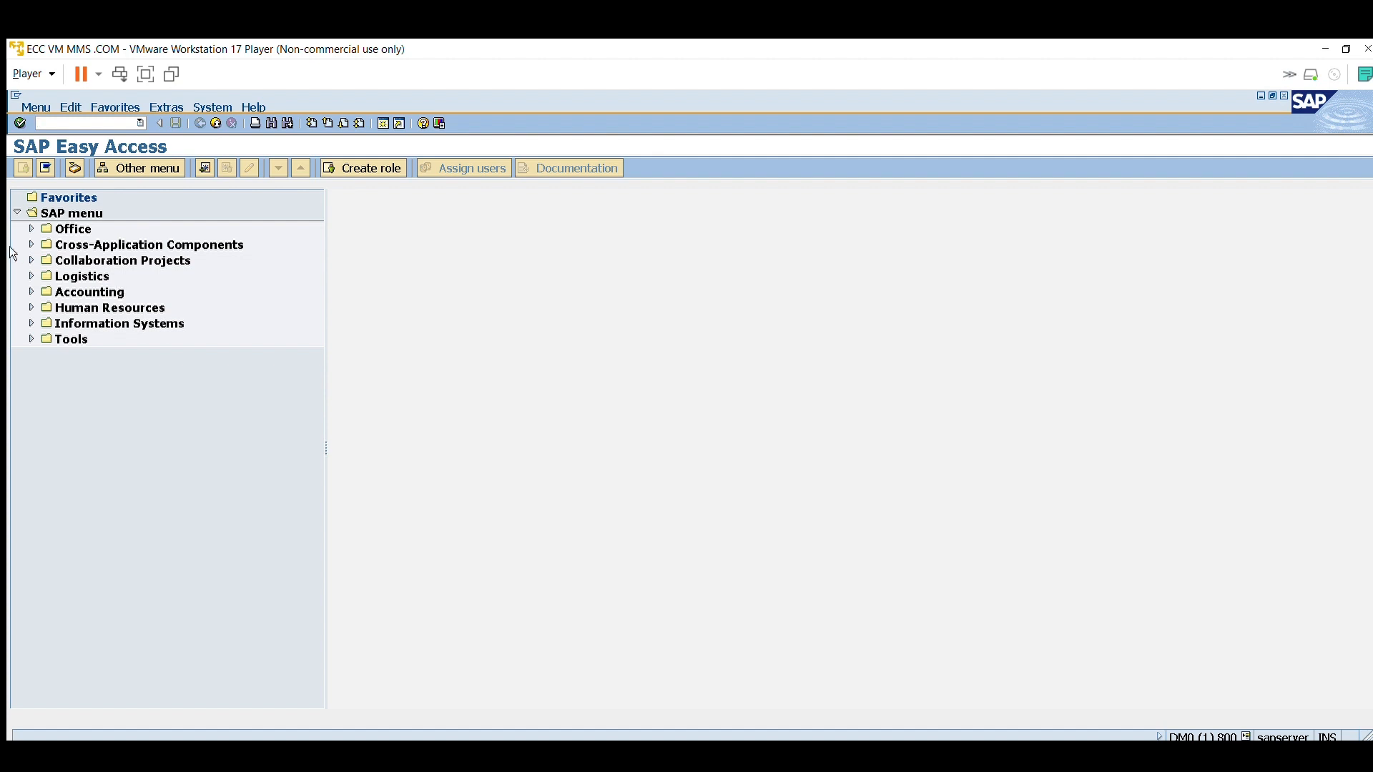
# - Start work center creation with transaction CR01 and name the new work center EV_BIKE in plant 1000
pyautogui.write('cr01')
pyautogui.press('Return')
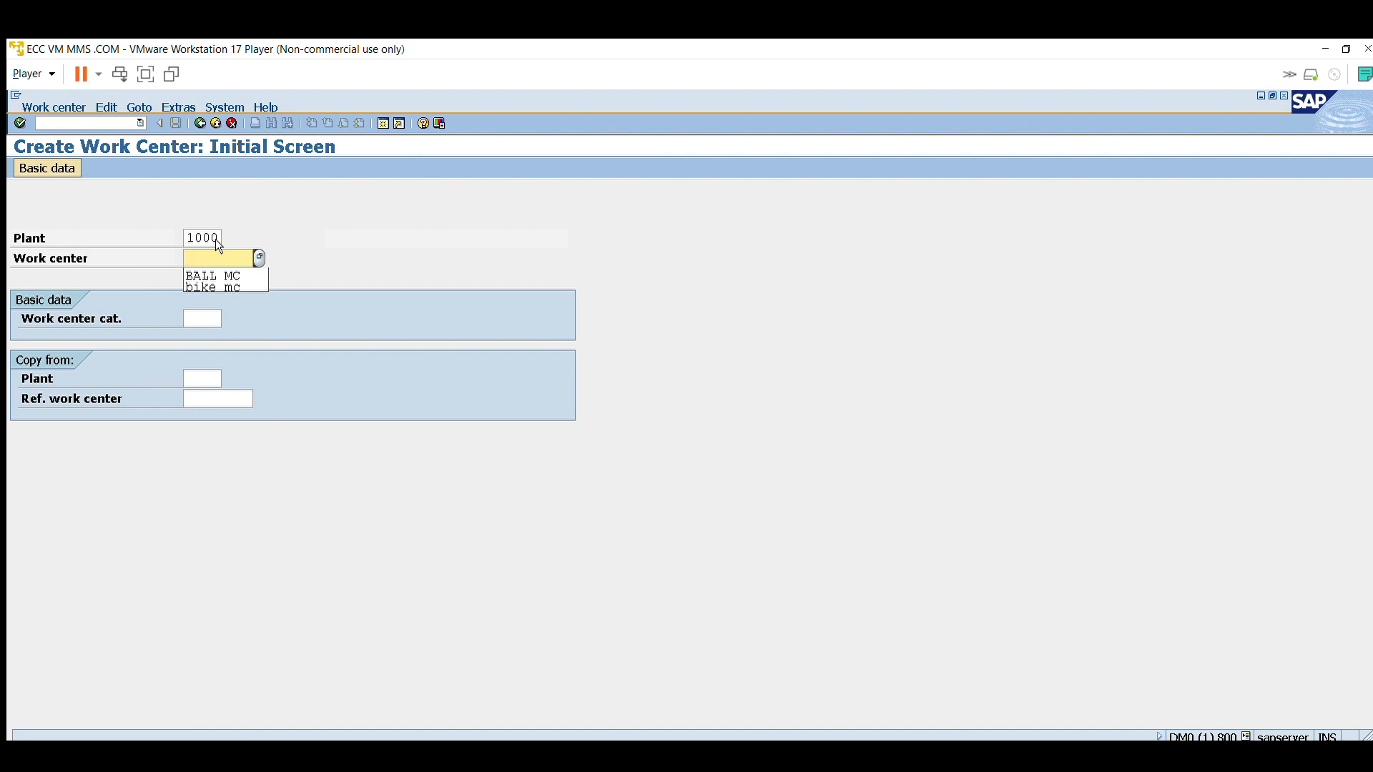
pyautogui.write('elec')
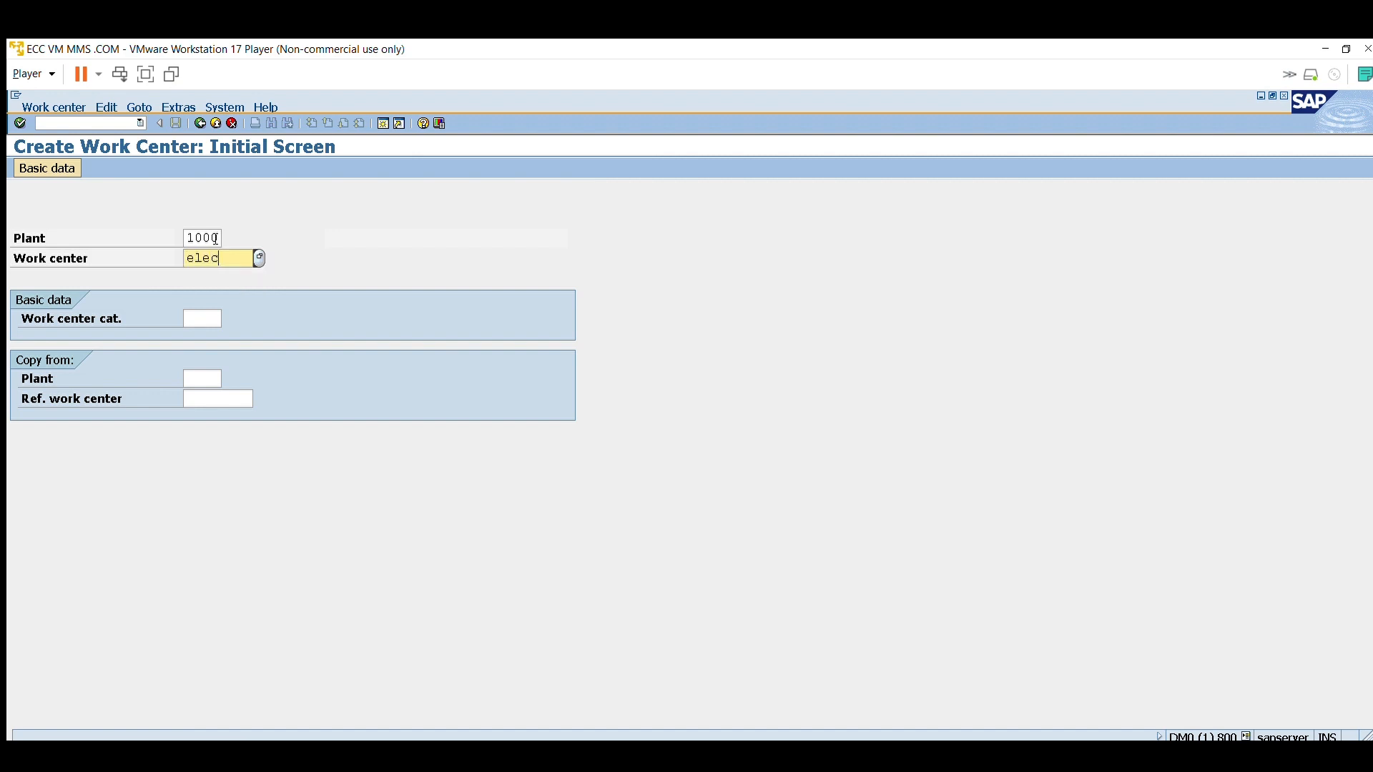
pyautogui.press('BackSpace')
pyautogui.press('BackSpace')
pyautogui.press('BackSpace')
pyautogui.press('BackSpace')
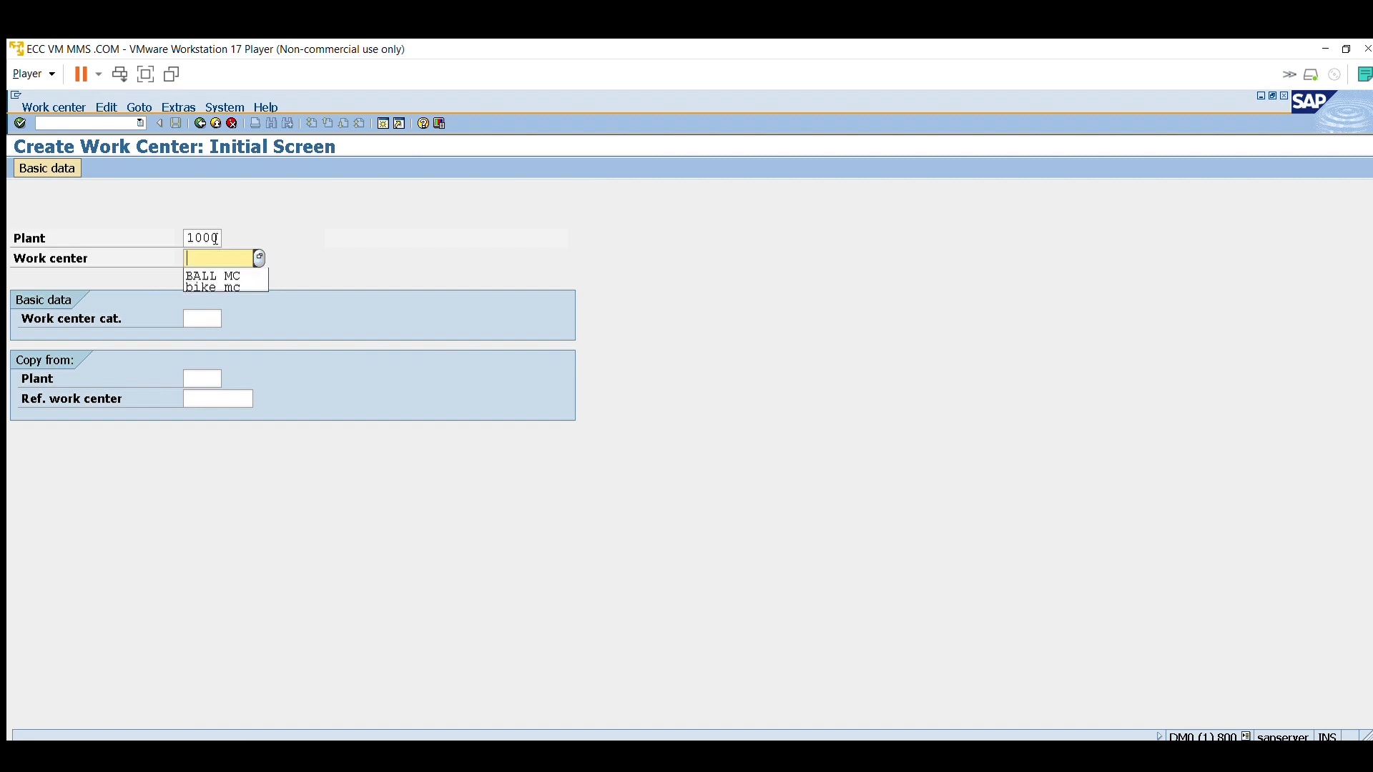
pyautogui.write('ELE')
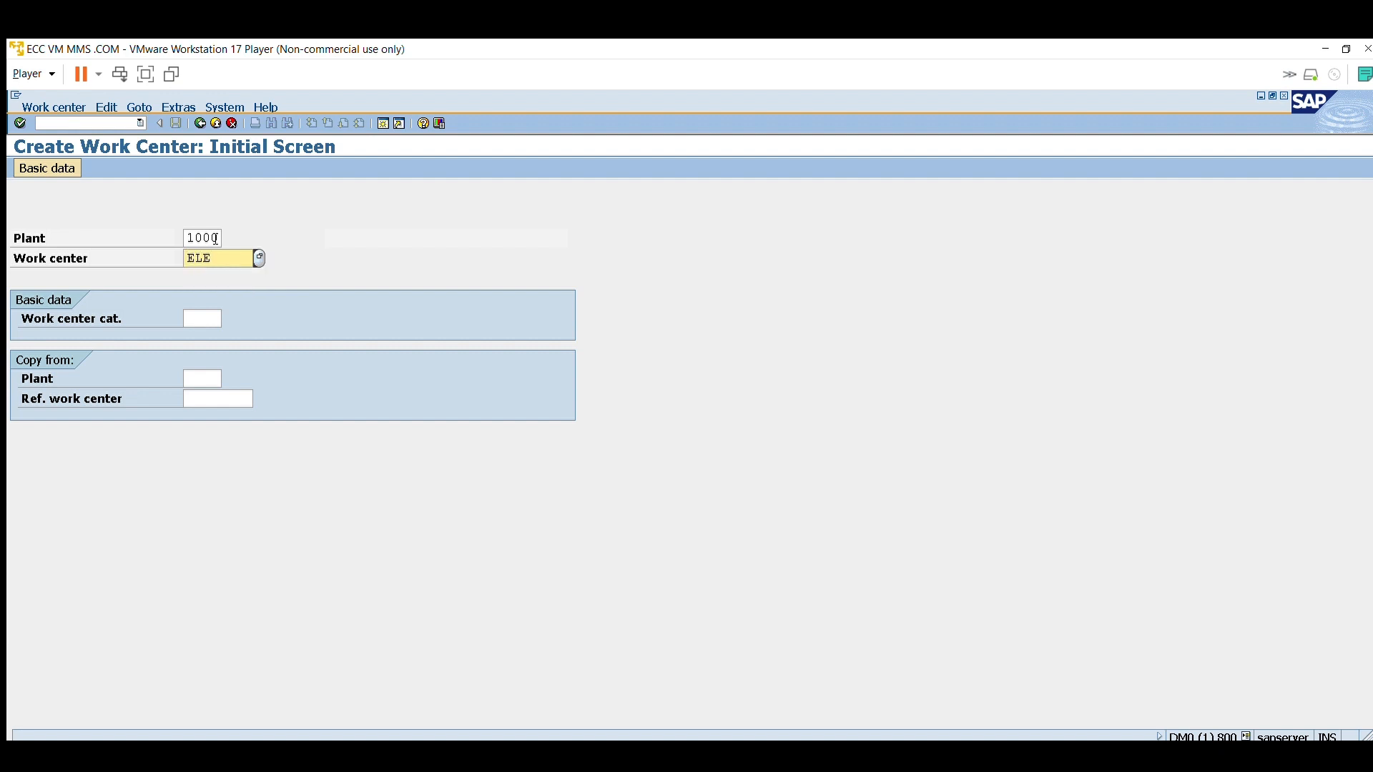
pyautogui.press('BackSpace')
pyautogui.press('BackSpace')
pyautogui.write('V_BIKE')
pyautogui.hotkey('shift', 'Tab')
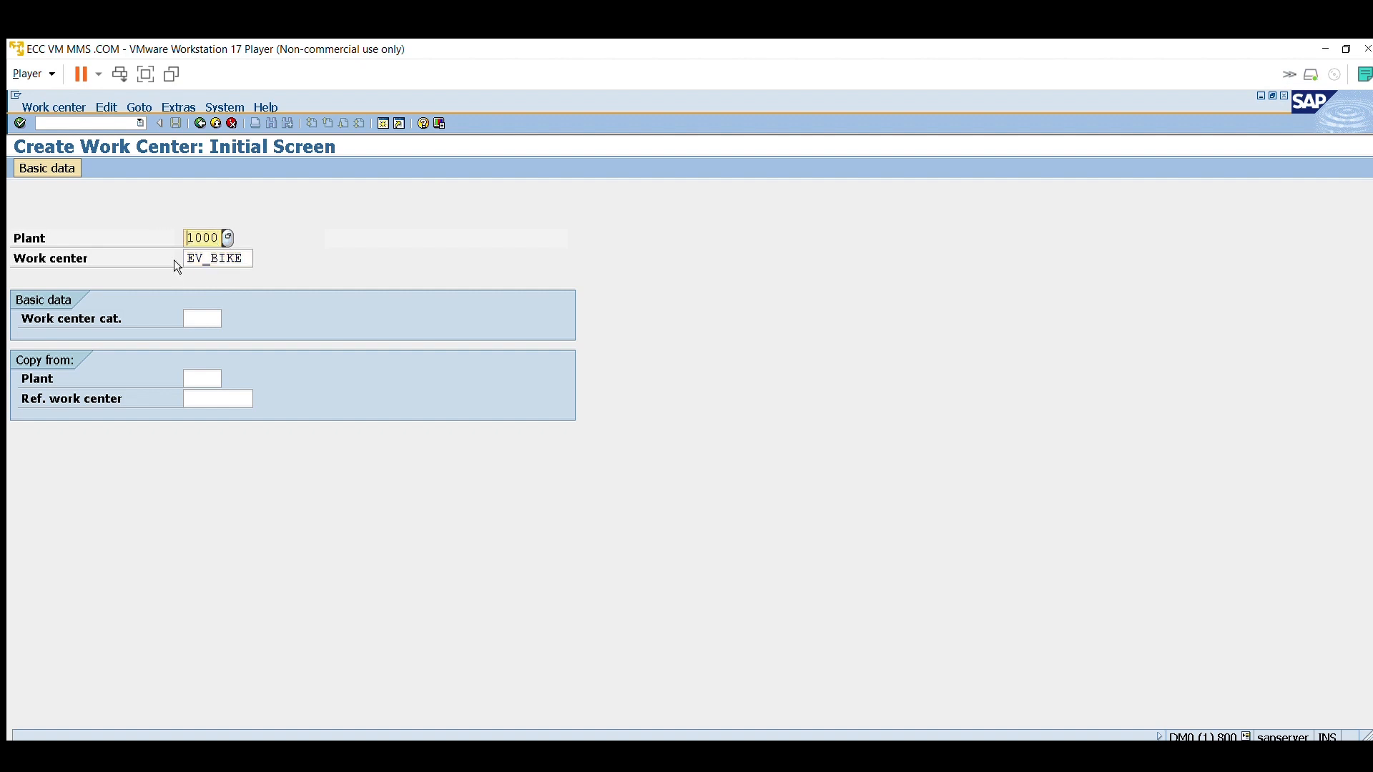
pyautogui.press('Tab')
pyautogui.press('Tab')
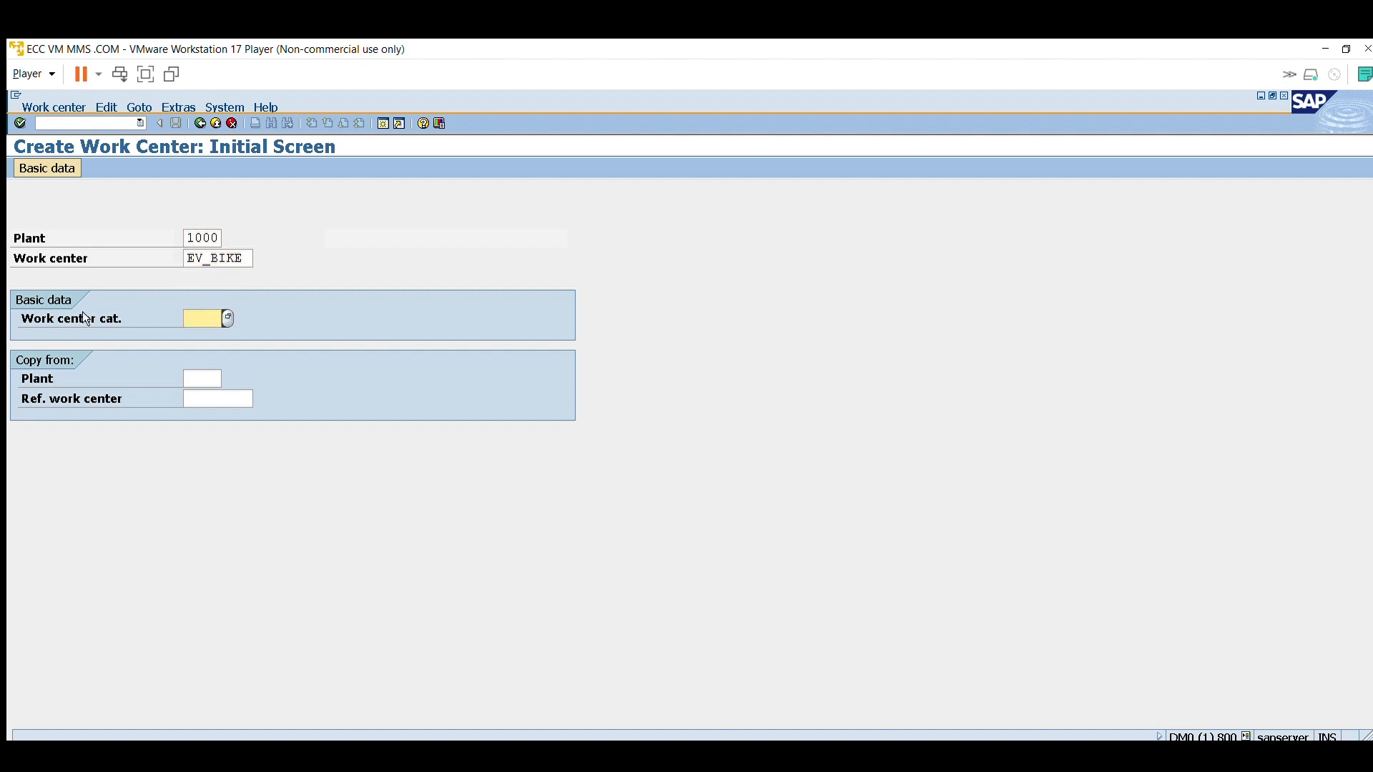
# - Choose work center category 0001 (Machine) from the possible entries and continue to the basic data
pyautogui.click(228, 315)
pyautogui.moveTo(306, 235); pyautogui.dragTo(609, 209)
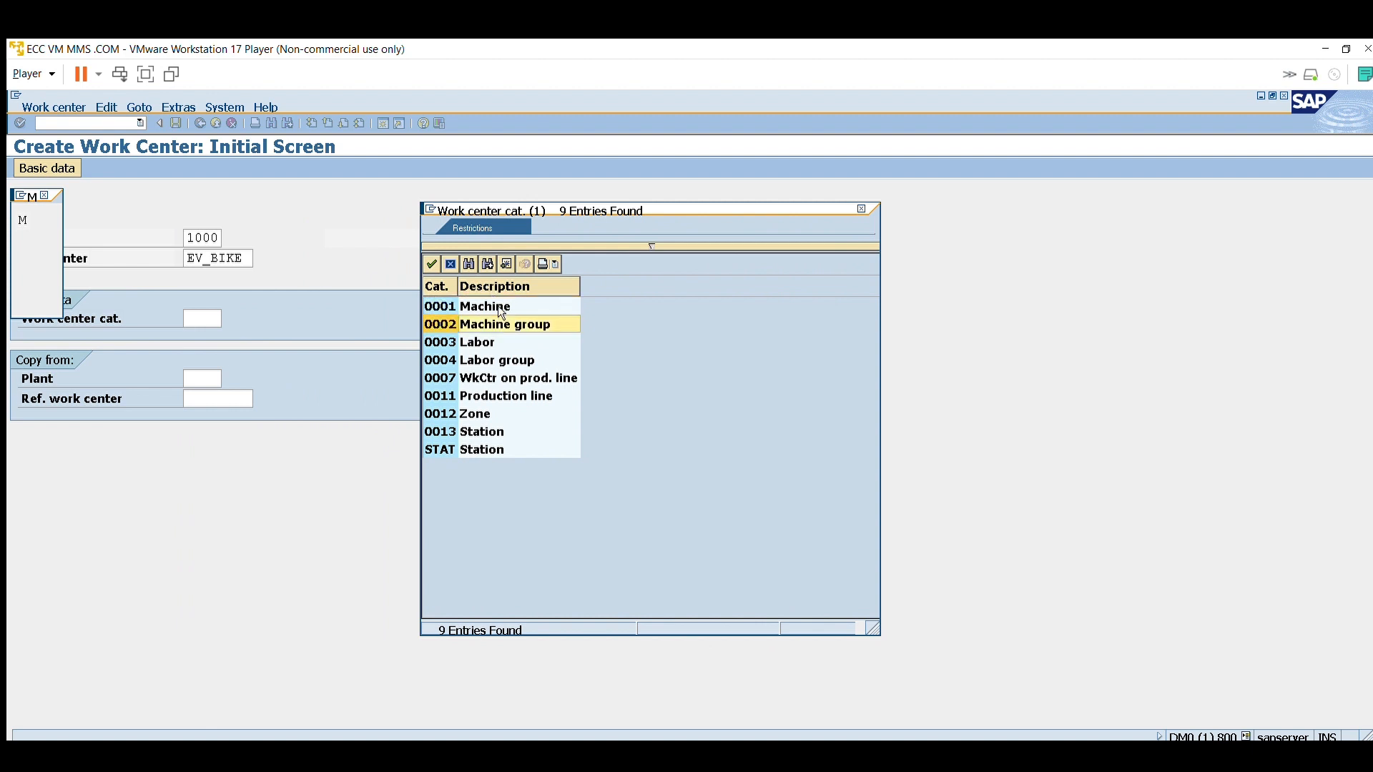
pyautogui.click(459, 304)
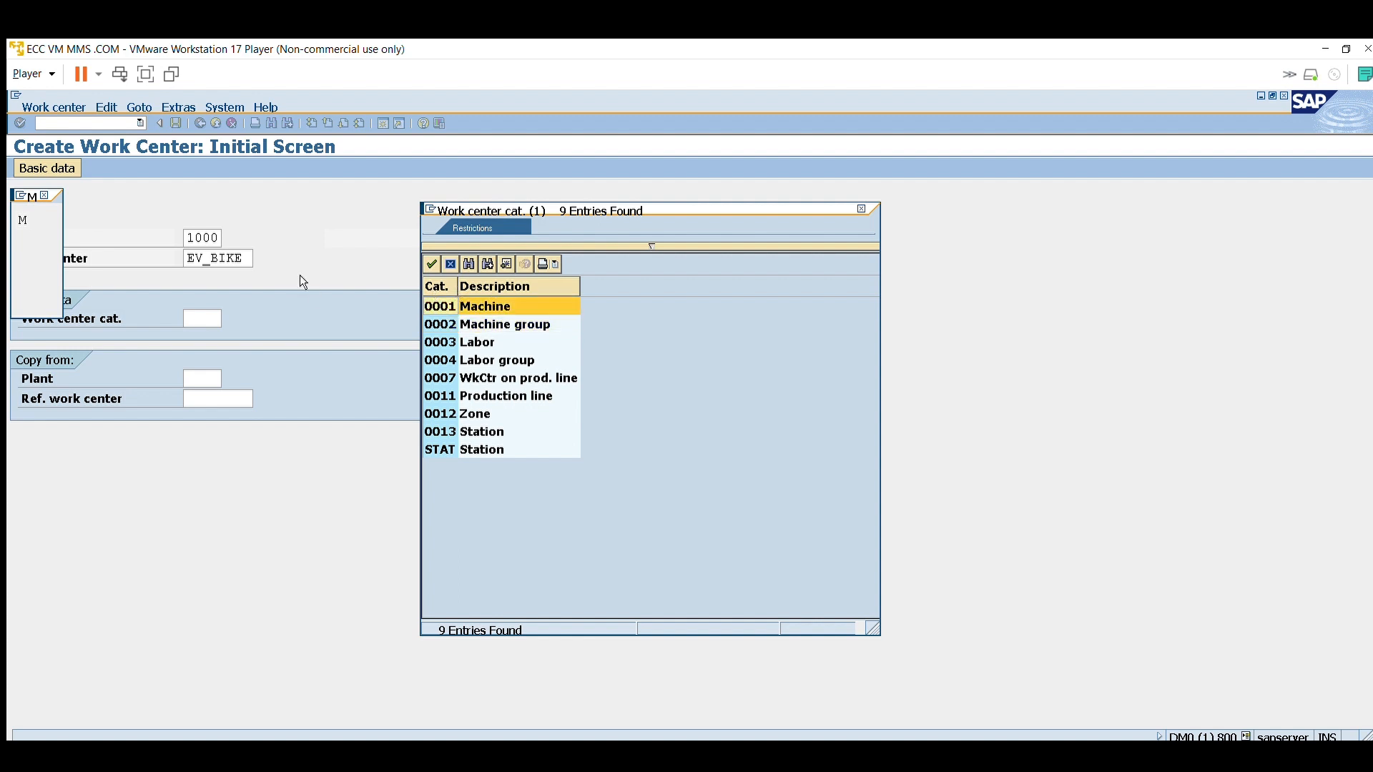
pyautogui.click(483, 314)
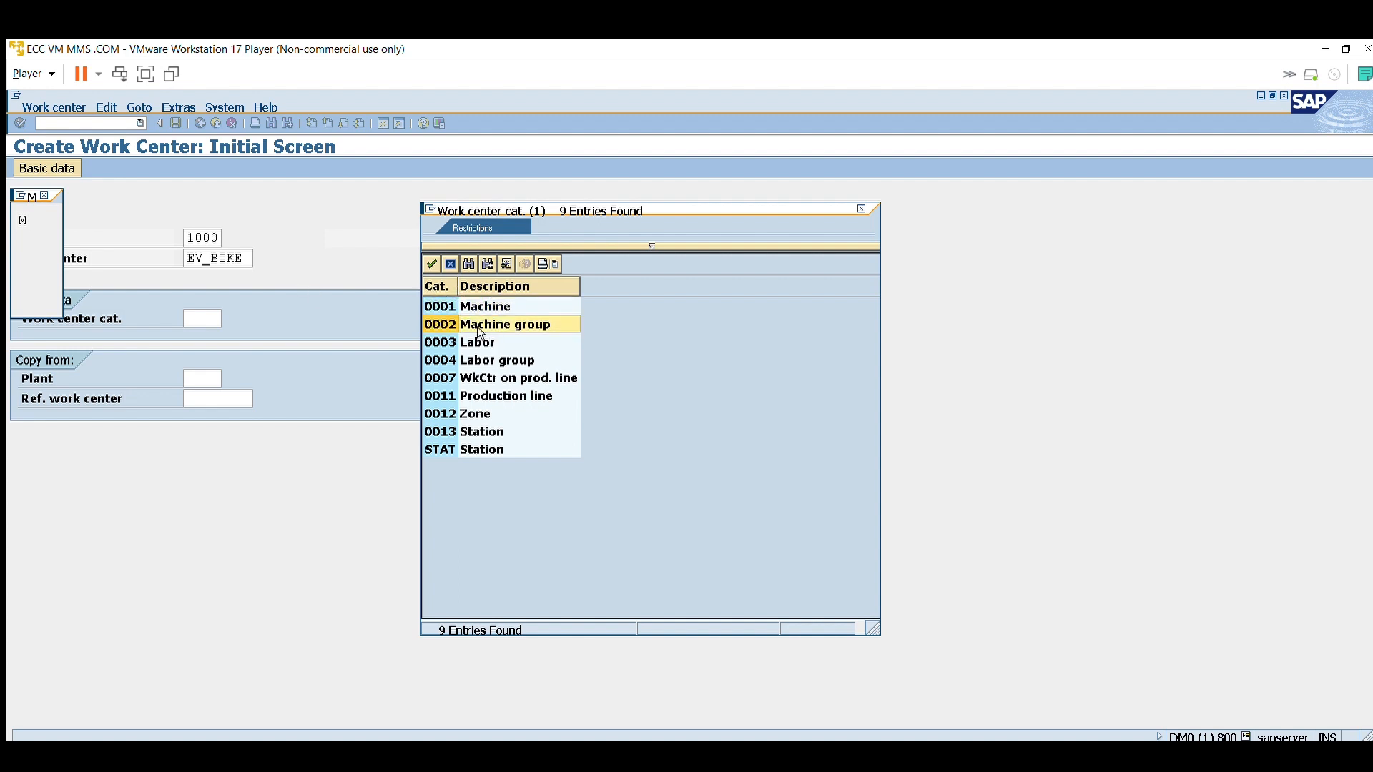
pyautogui.press('Down')
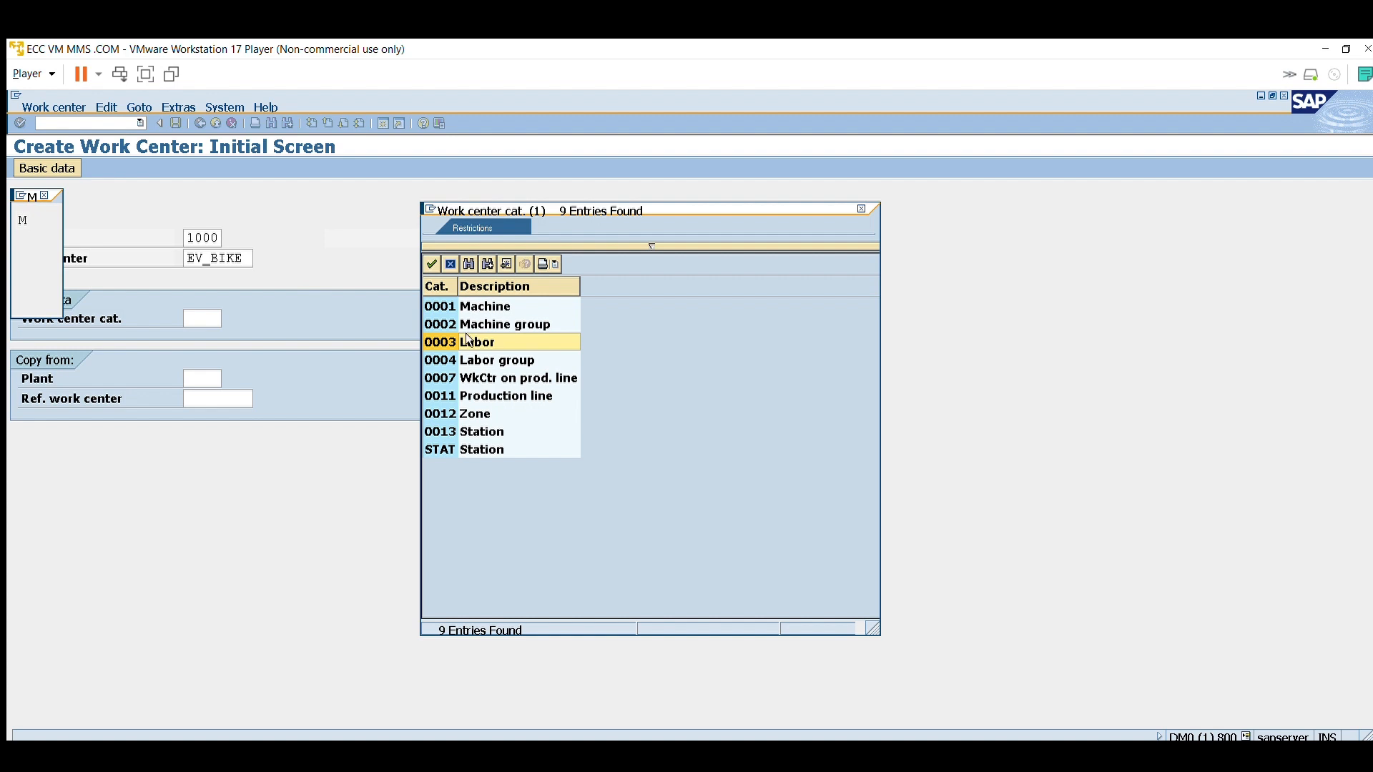
pyautogui.press('Down')
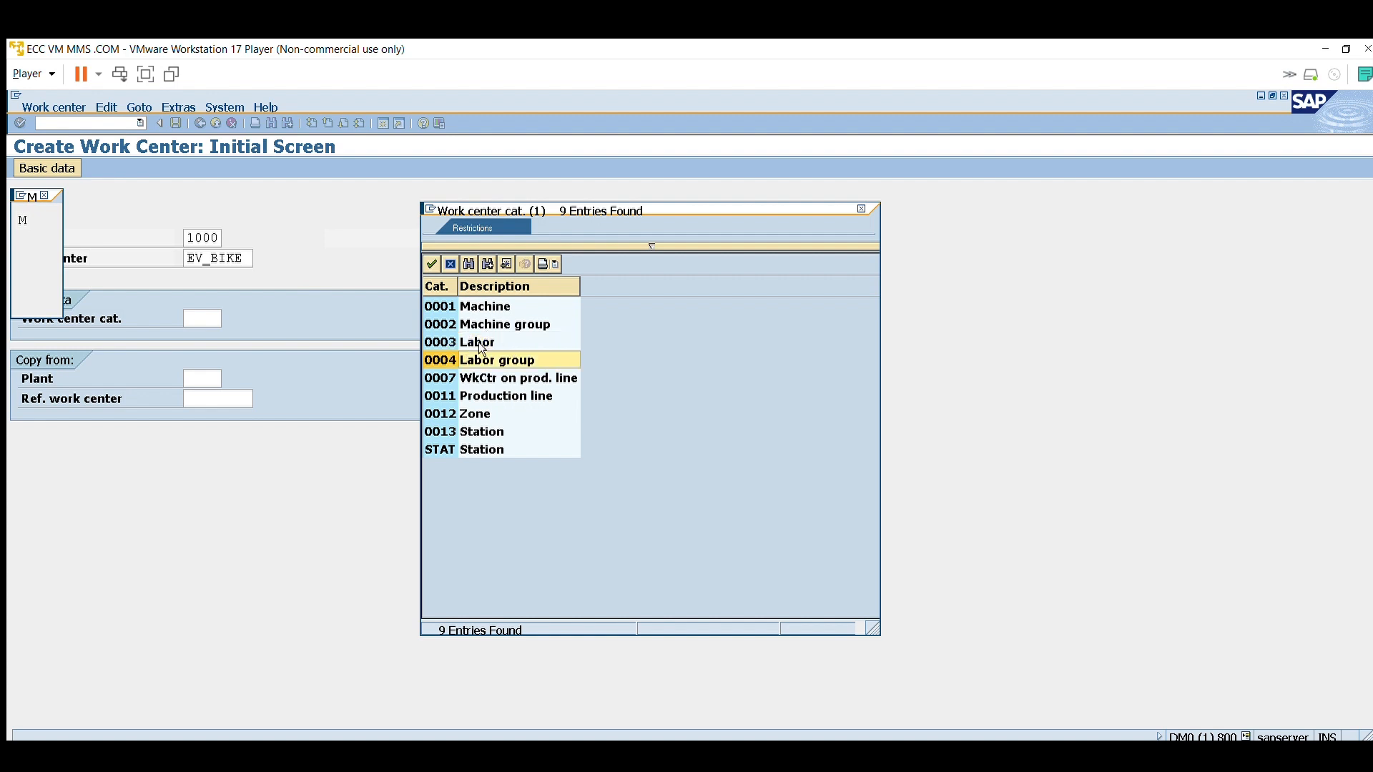
pyautogui.click(473, 307)
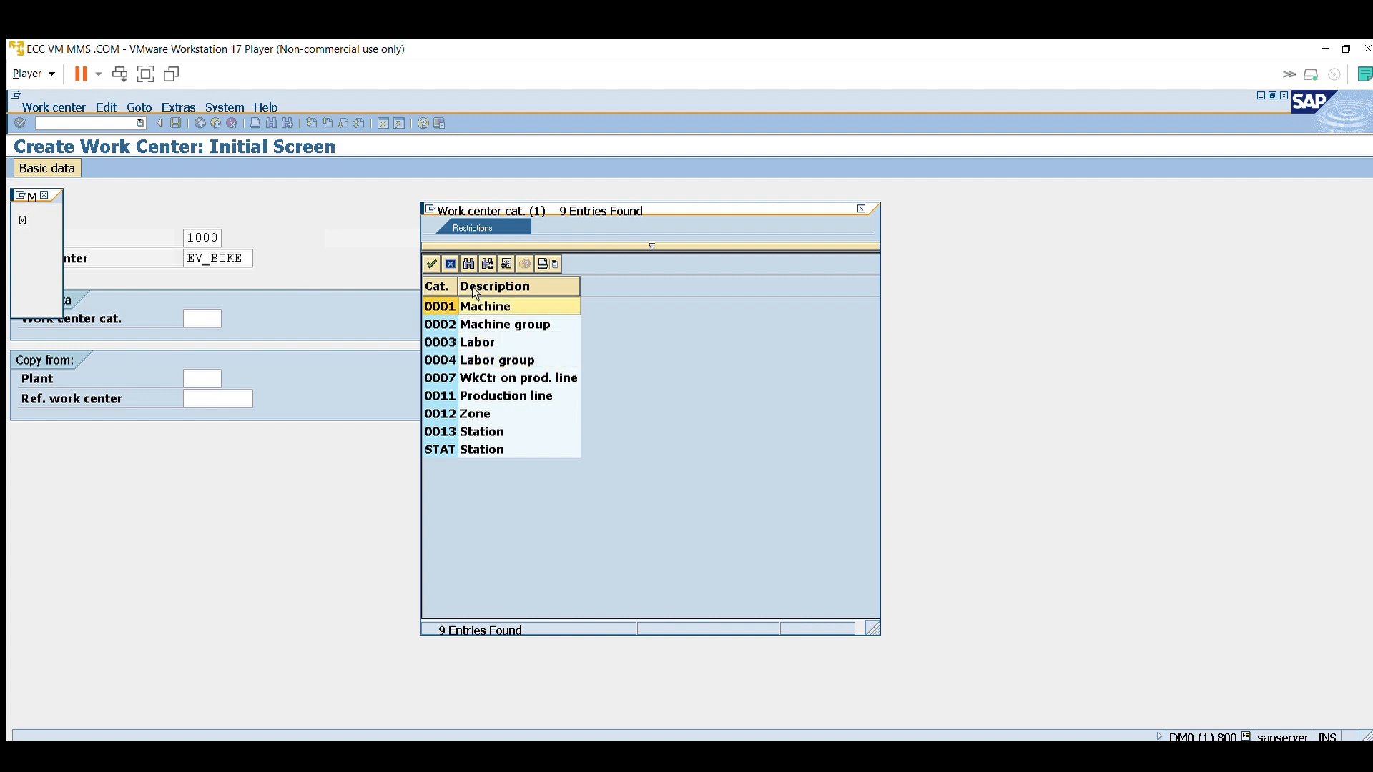
pyautogui.doubleClick(441, 304)
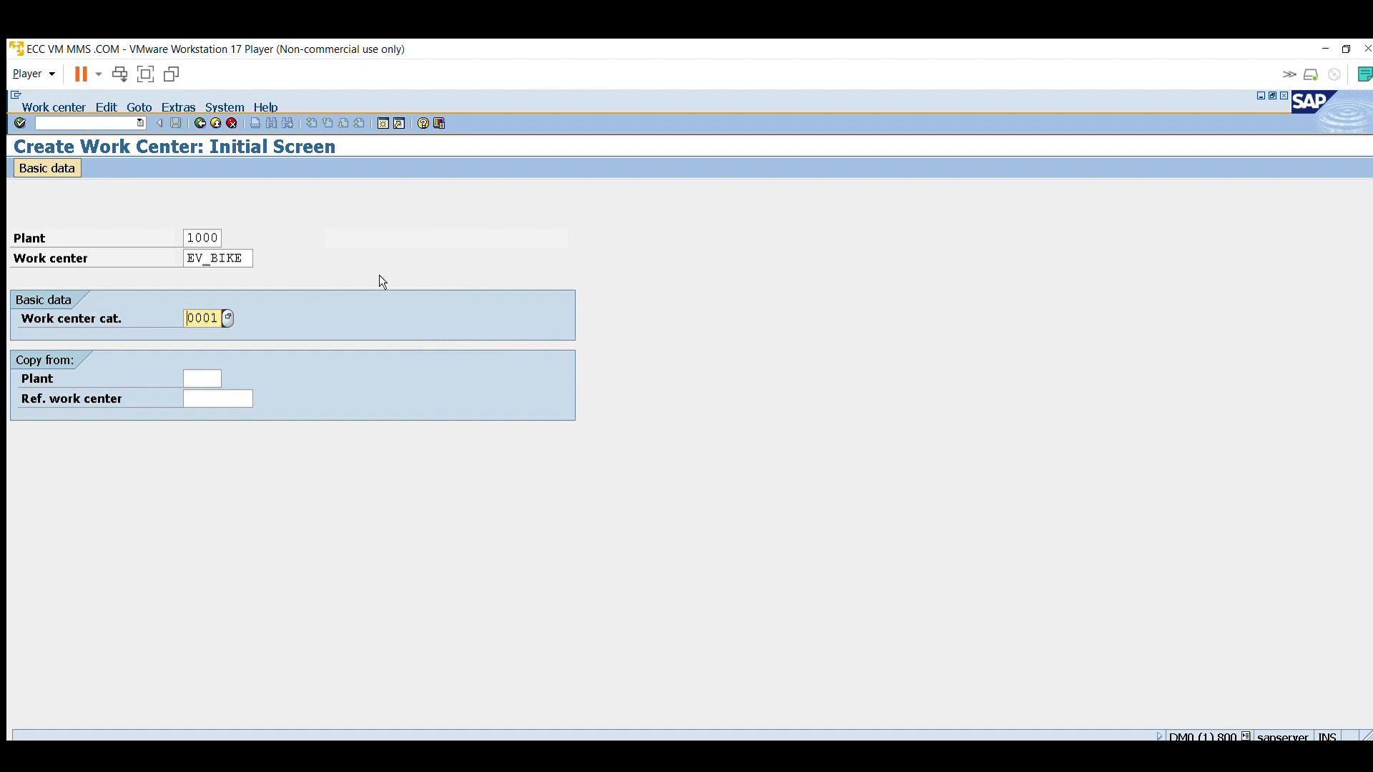
pyautogui.press('Return')
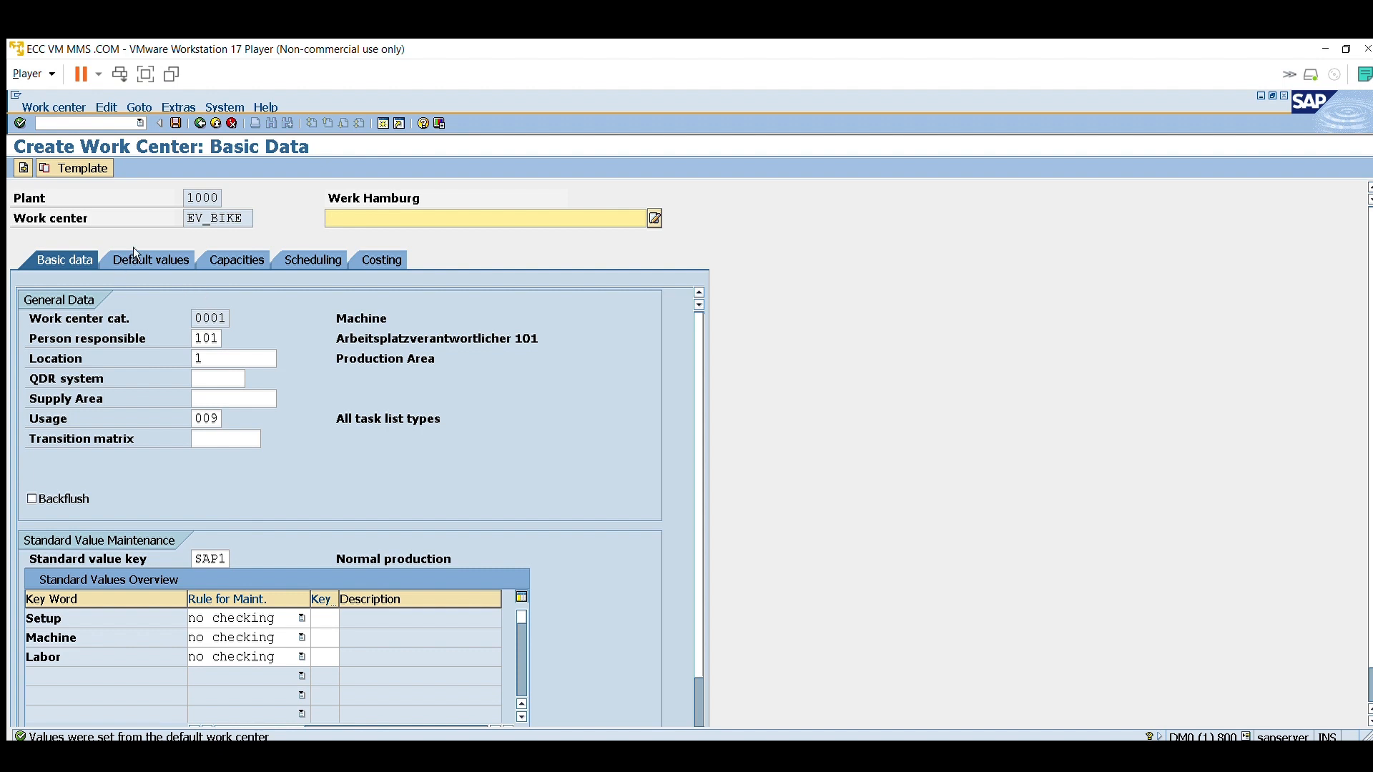
# - Enter "Testing the workcenter" as the description of work center EV_BIKE and confirm it
pyautogui.press('Return')
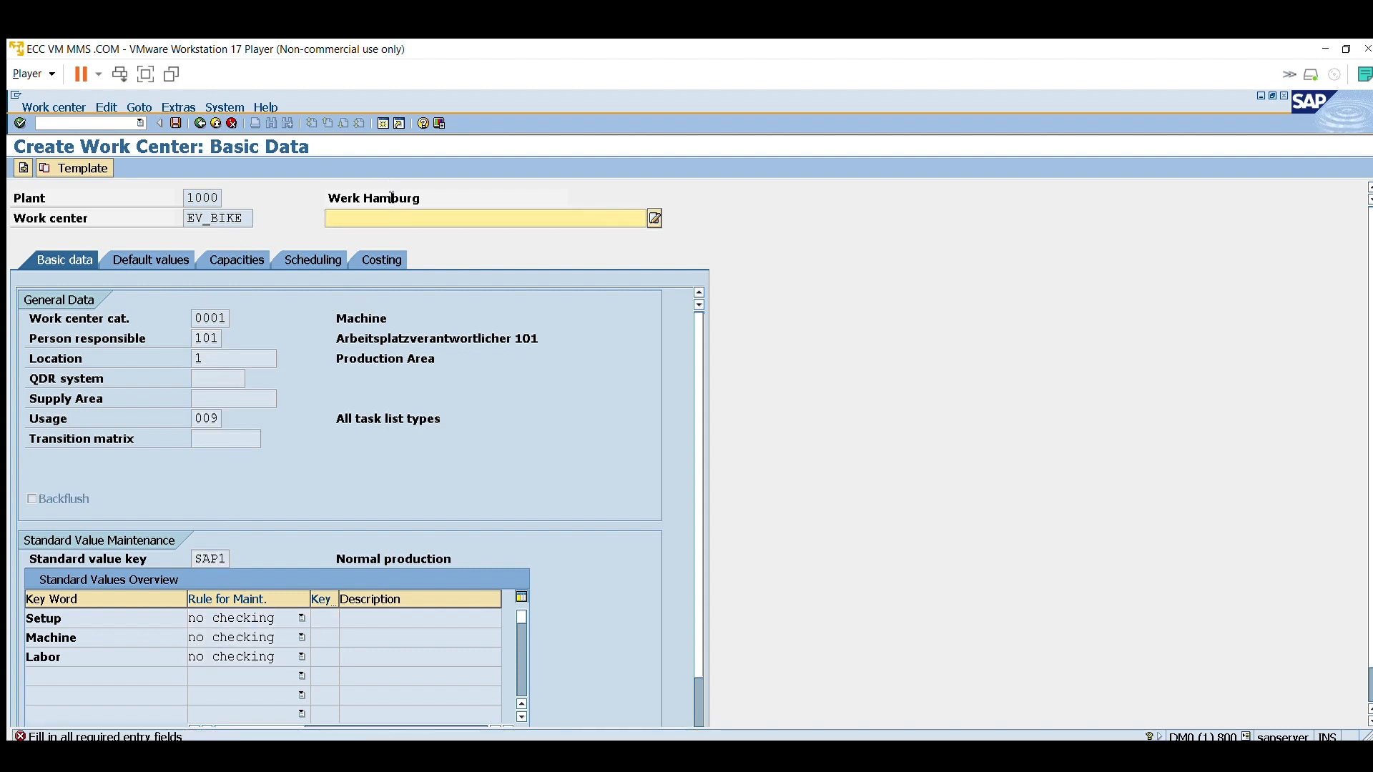
pyautogui.write('Testing the wir')
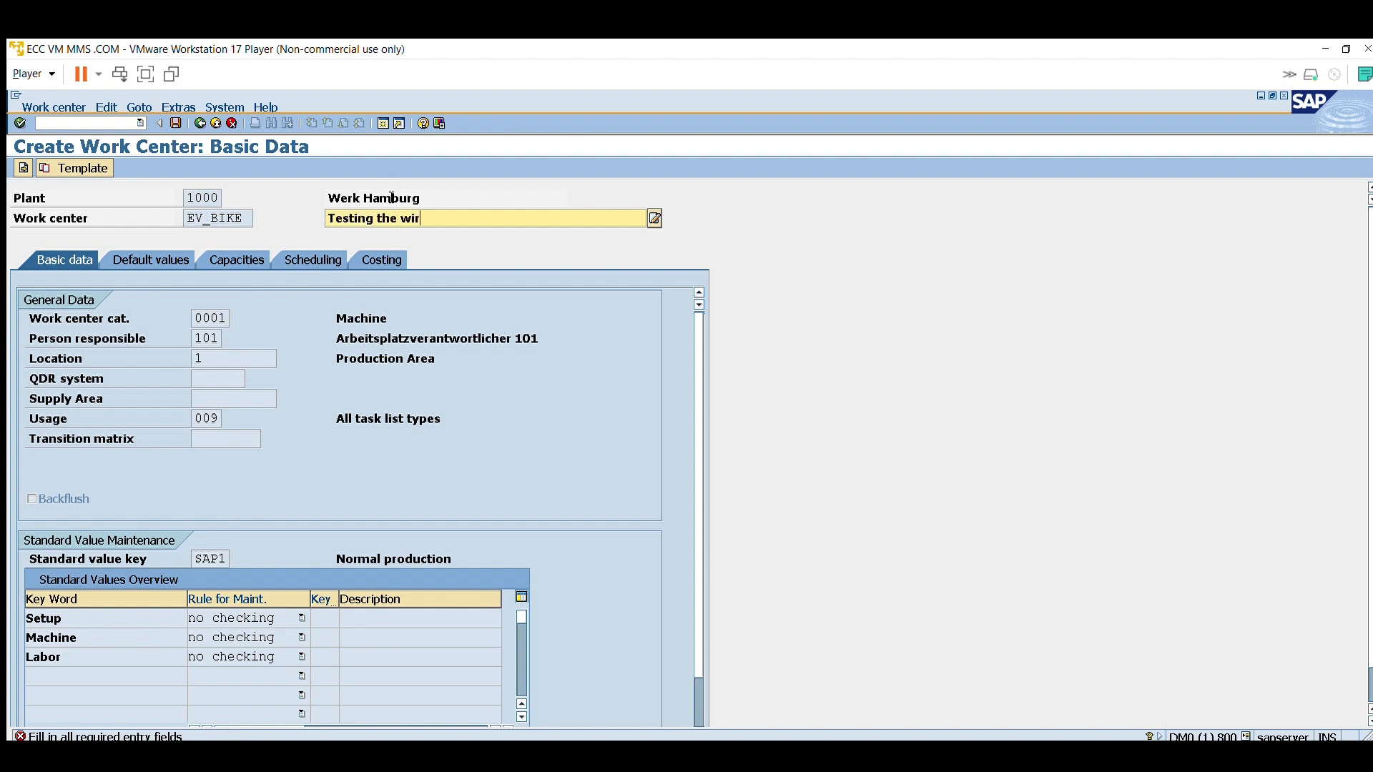
pyautogui.press('BackSpace')
pyautogui.press('BackSpace')
pyautogui.write('orkcenter')
pyautogui.press('Return')
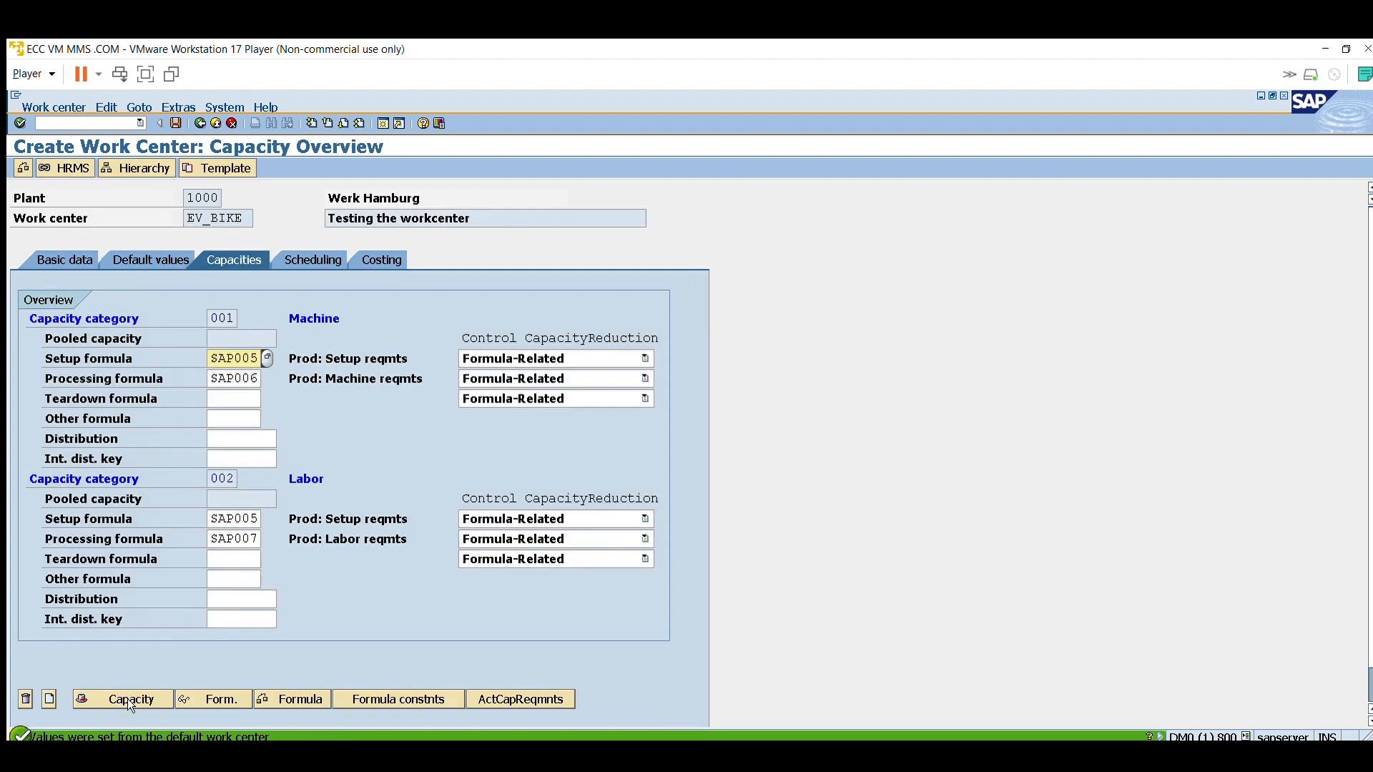
# - Review the work center's basic data, including category, person responsible, location, usage and the maintenance rule for the setup standard value
pyautogui.click(64, 259)
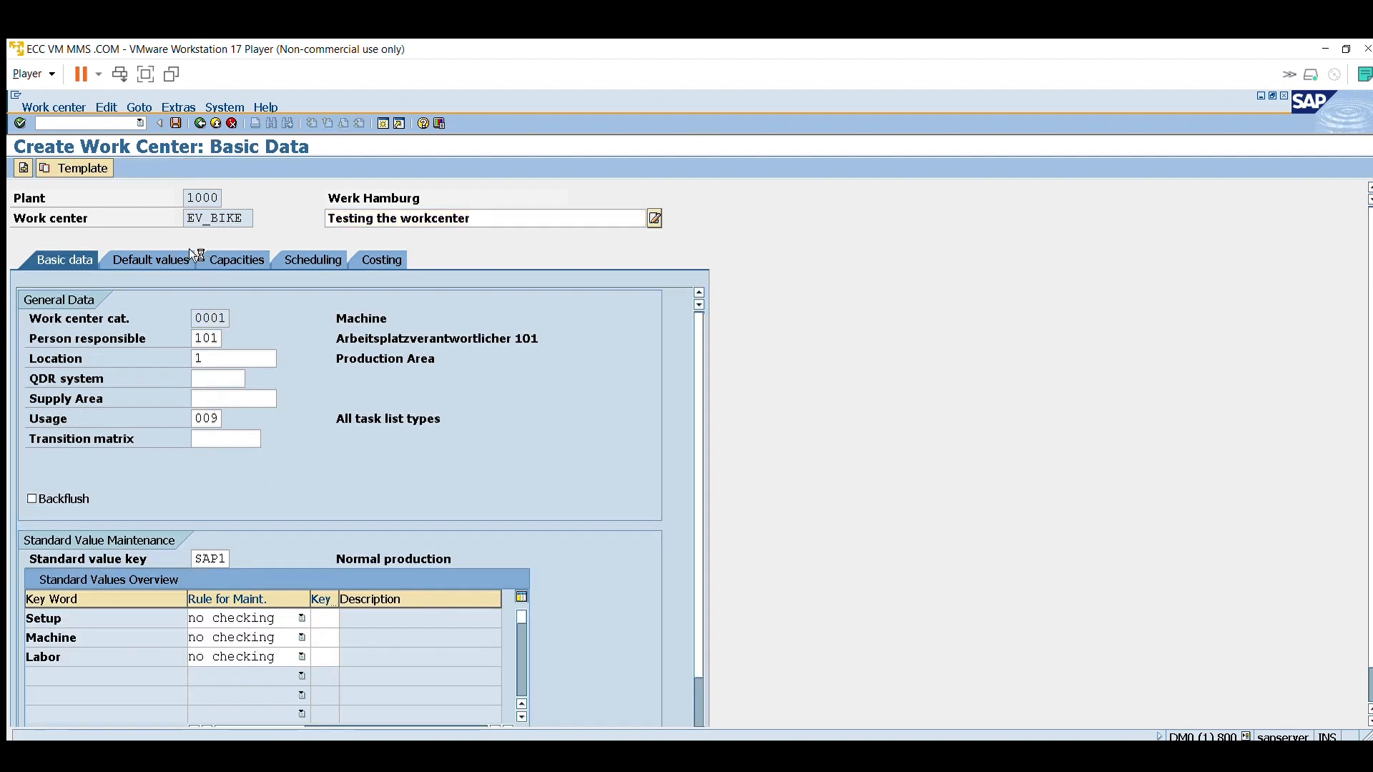
pyautogui.click(185, 255)
pyautogui.click(64, 258)
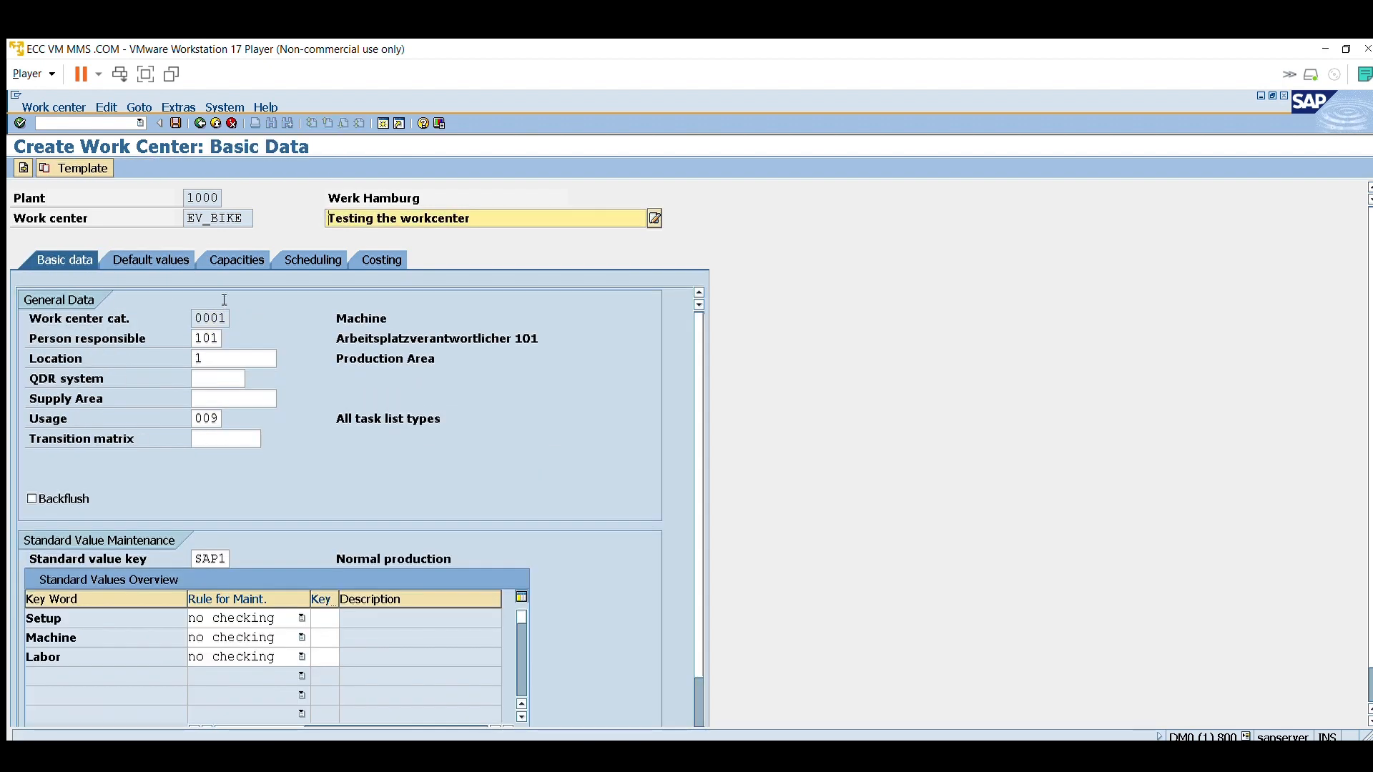
pyautogui.press('Tab')
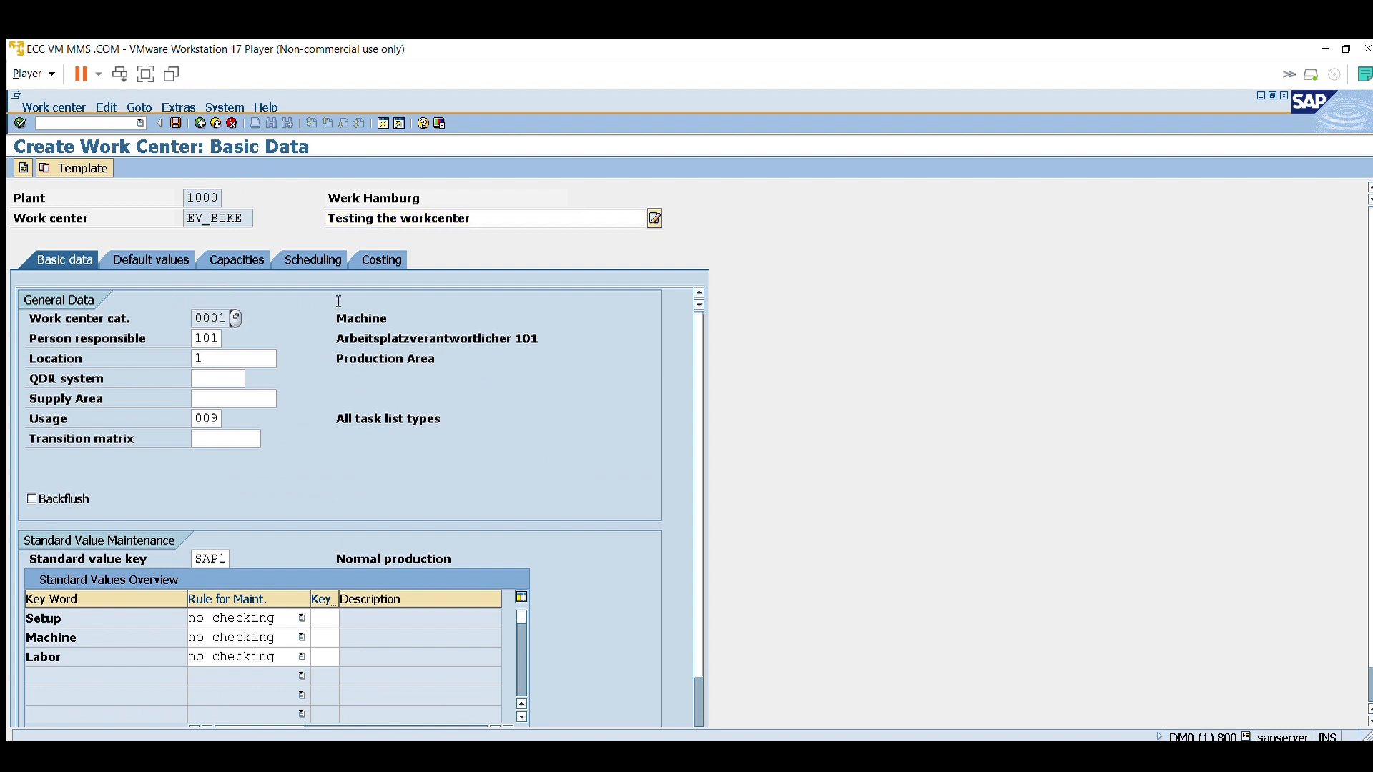
pyautogui.moveTo(338, 315); pyautogui.dragTo(399, 293)
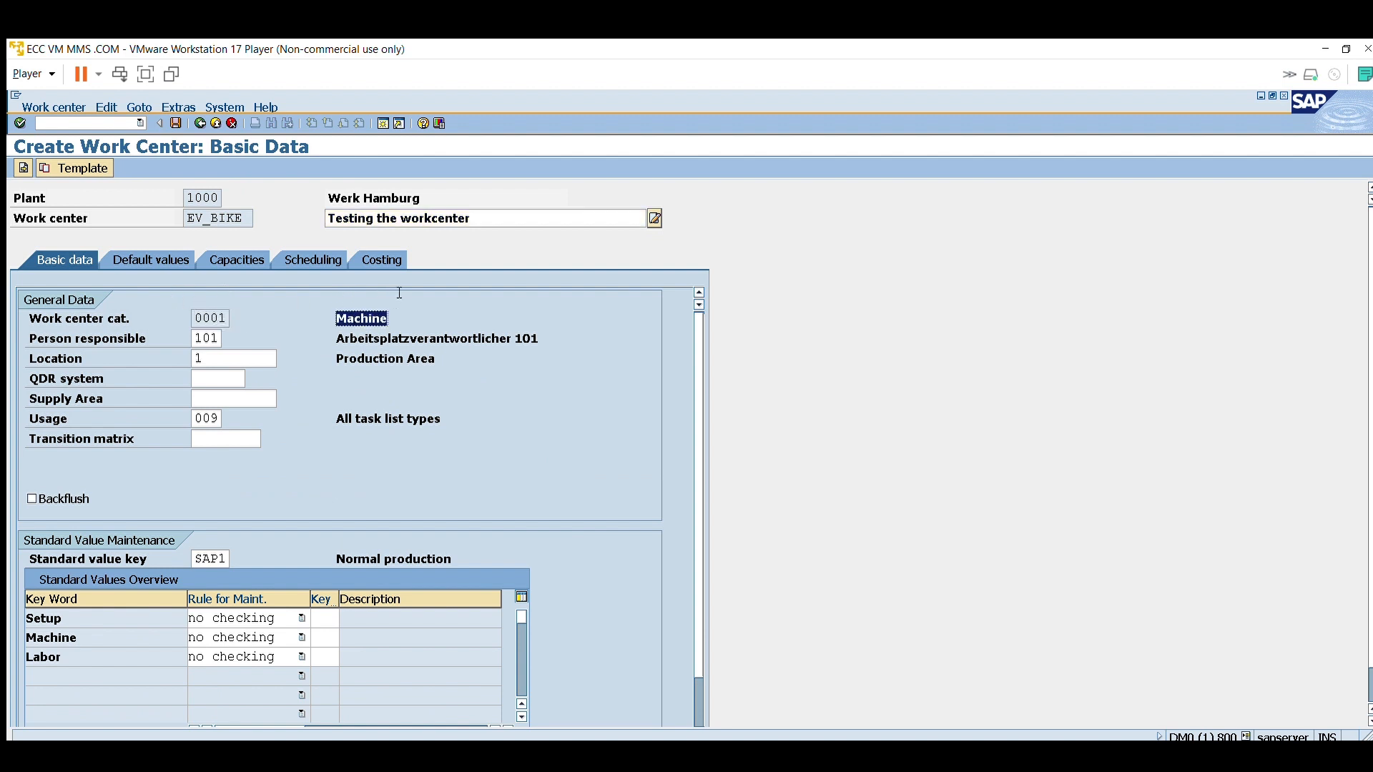
pyautogui.click(221, 319)
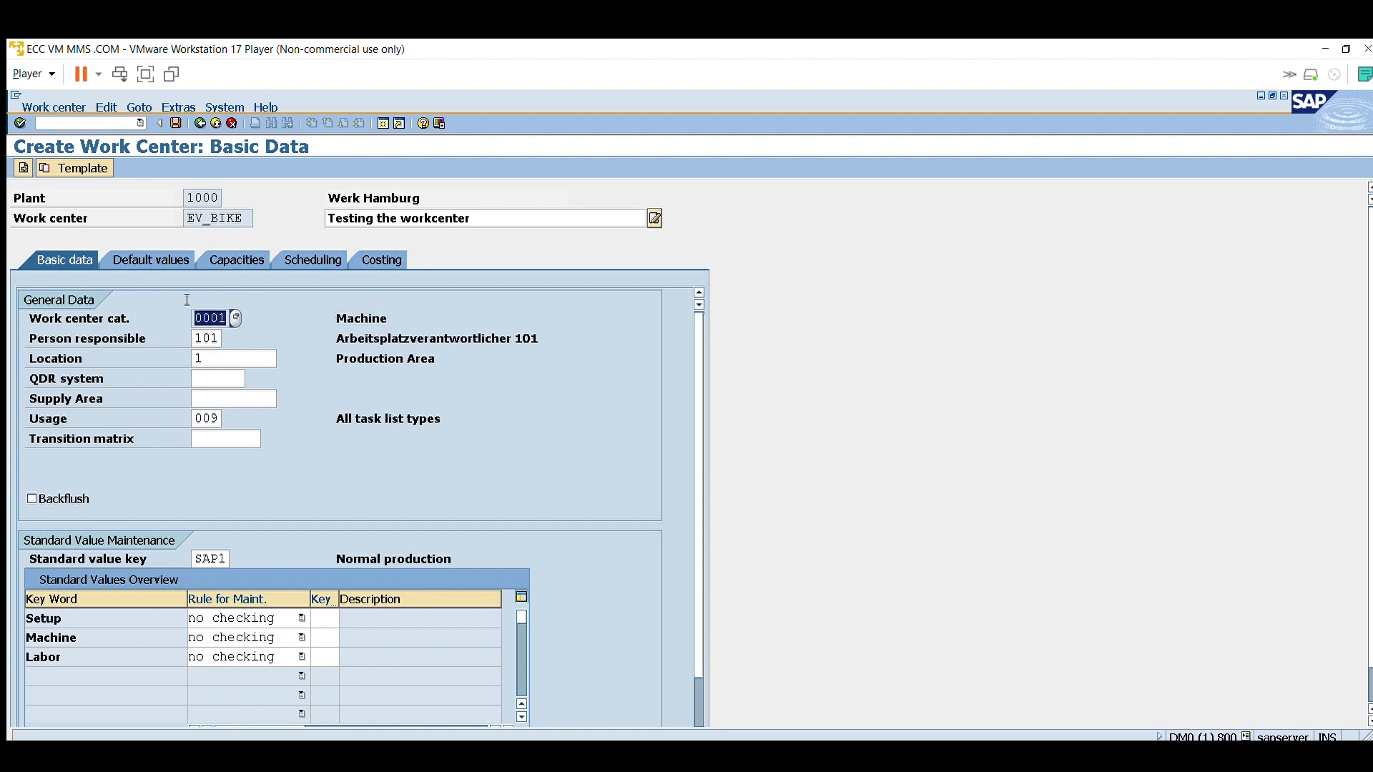
pyautogui.press('Tab')
pyautogui.press('Tab')
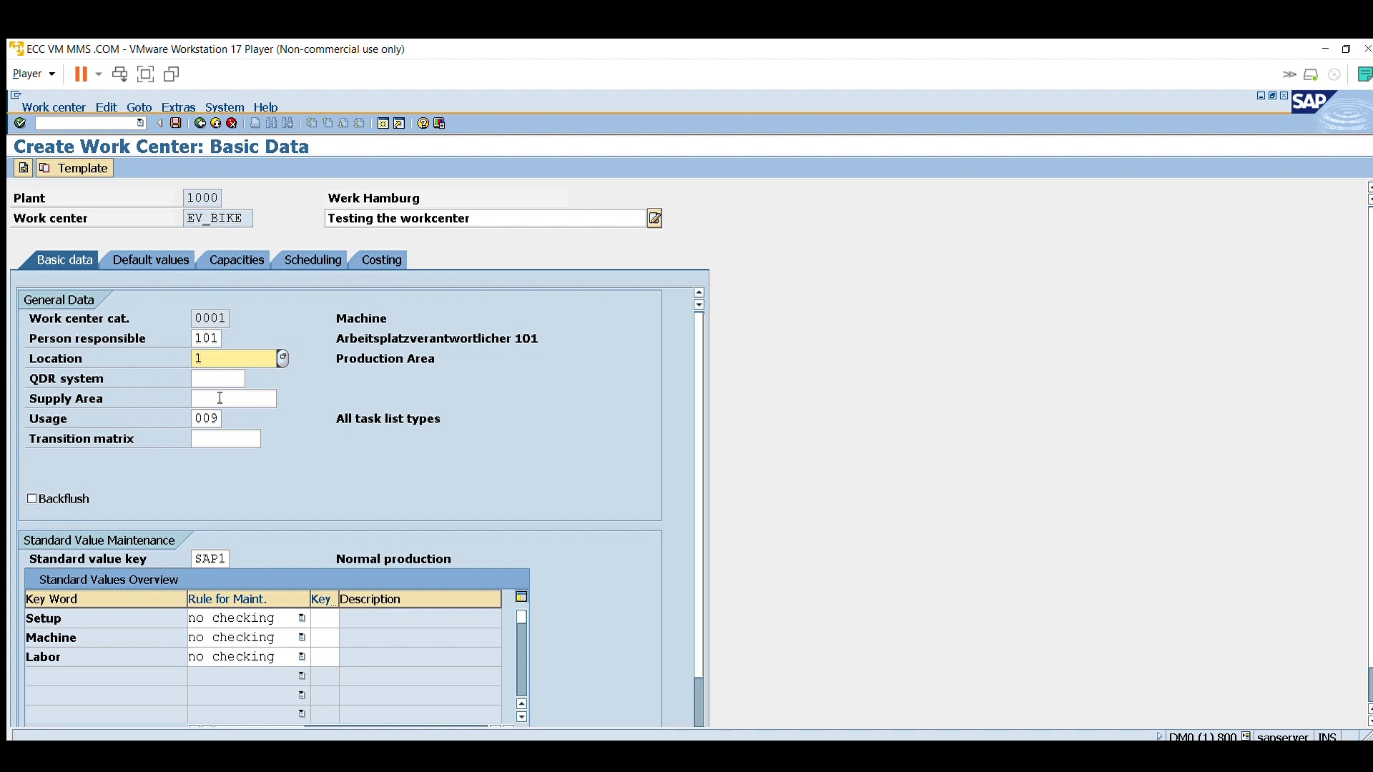
pyautogui.click(219, 414)
pyautogui.moveTo(244, 218); pyautogui.dragTo(145, 217)
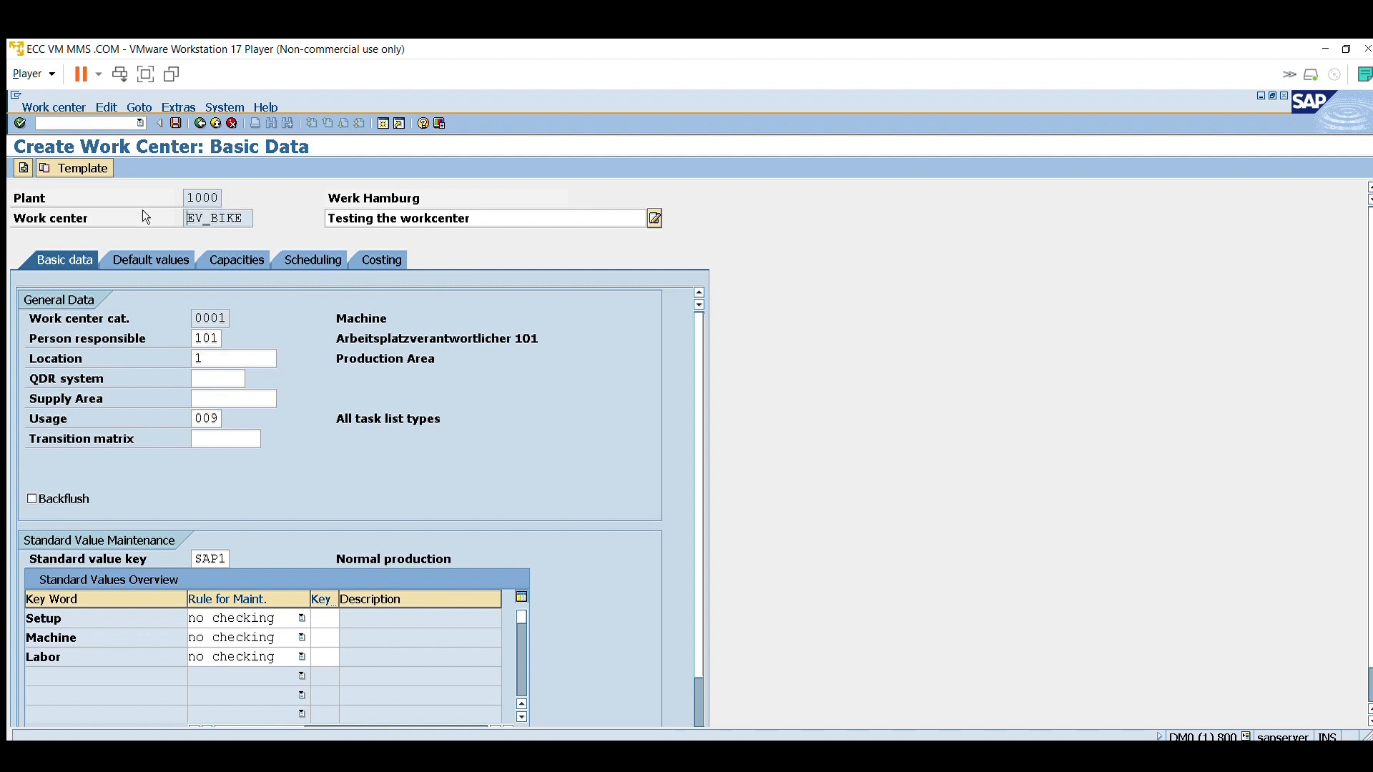
pyautogui.moveTo(338, 413); pyautogui.dragTo(477, 401)
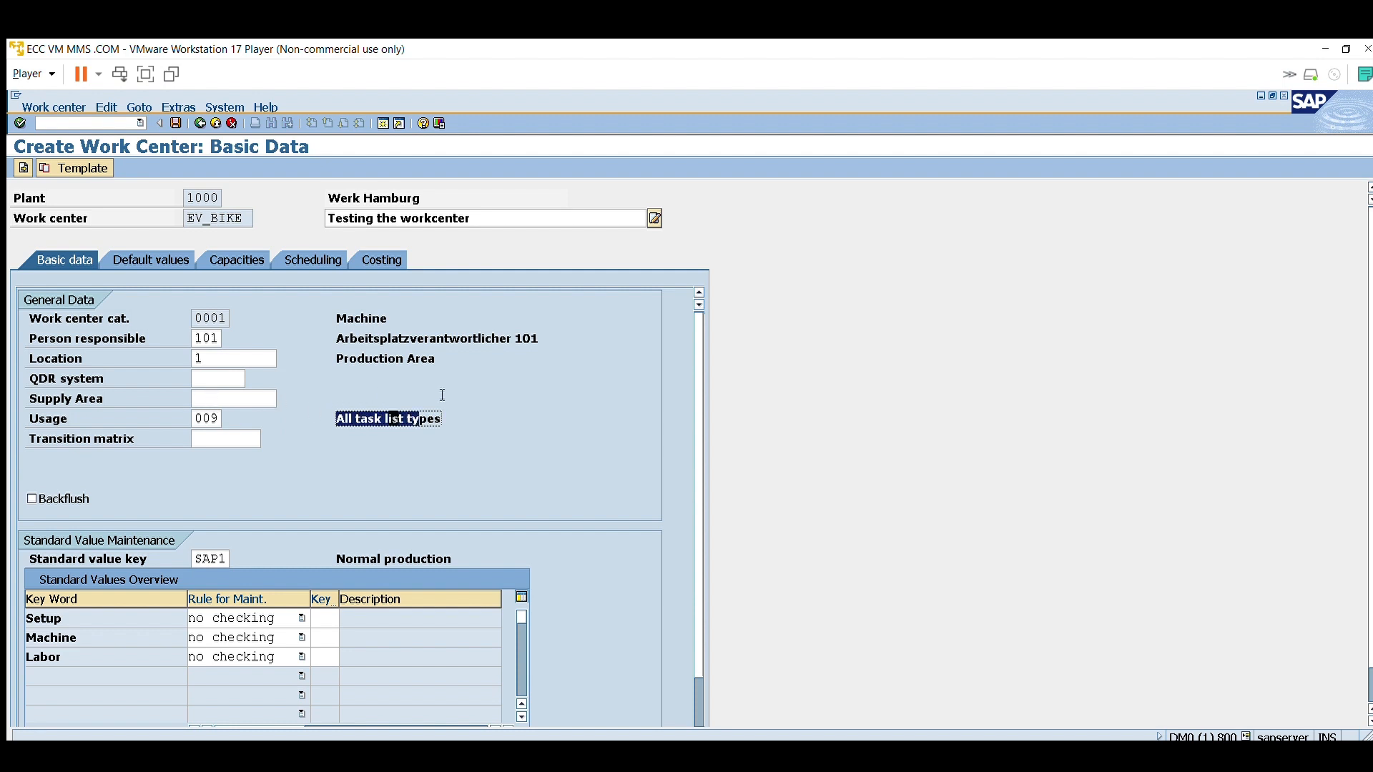
pyautogui.click(298, 616)
pyautogui.click(293, 615)
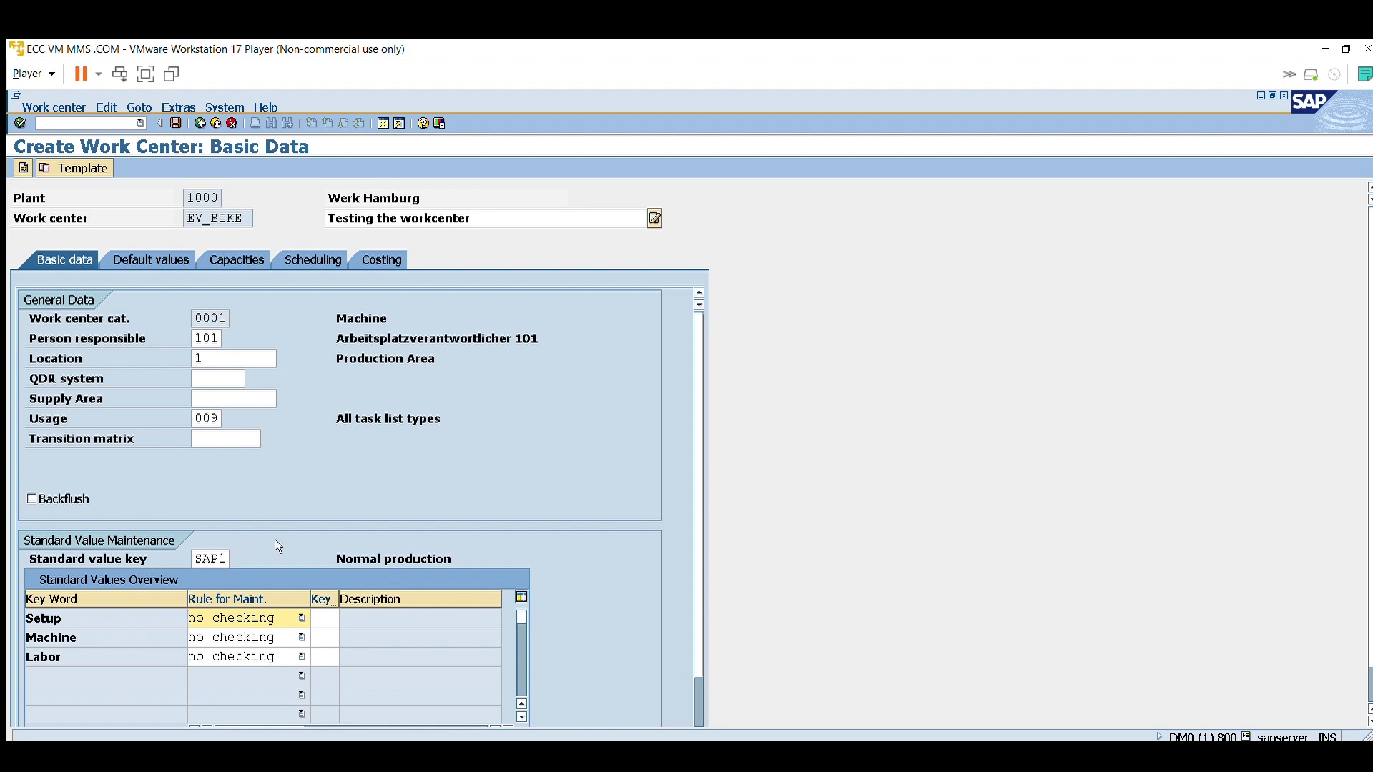
# - Review the work center's default values, including the units of measure for the setup, machine and labor parameters
pyautogui.press('Return')
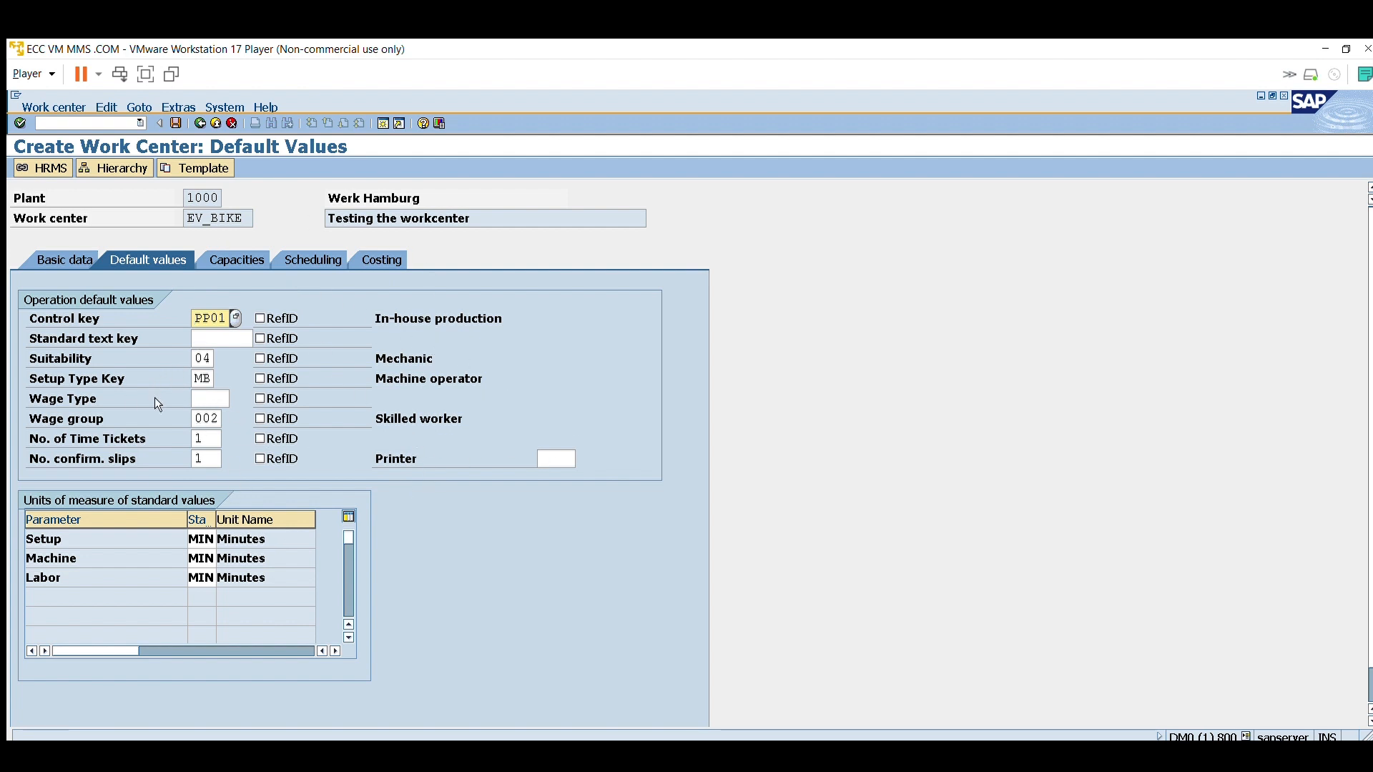
pyautogui.moveTo(268, 539); pyautogui.dragTo(231, 559)
pyautogui.moveTo(63, 539); pyautogui.dragTo(27, 539)
pyautogui.moveTo(77, 557); pyautogui.dragTo(27, 550)
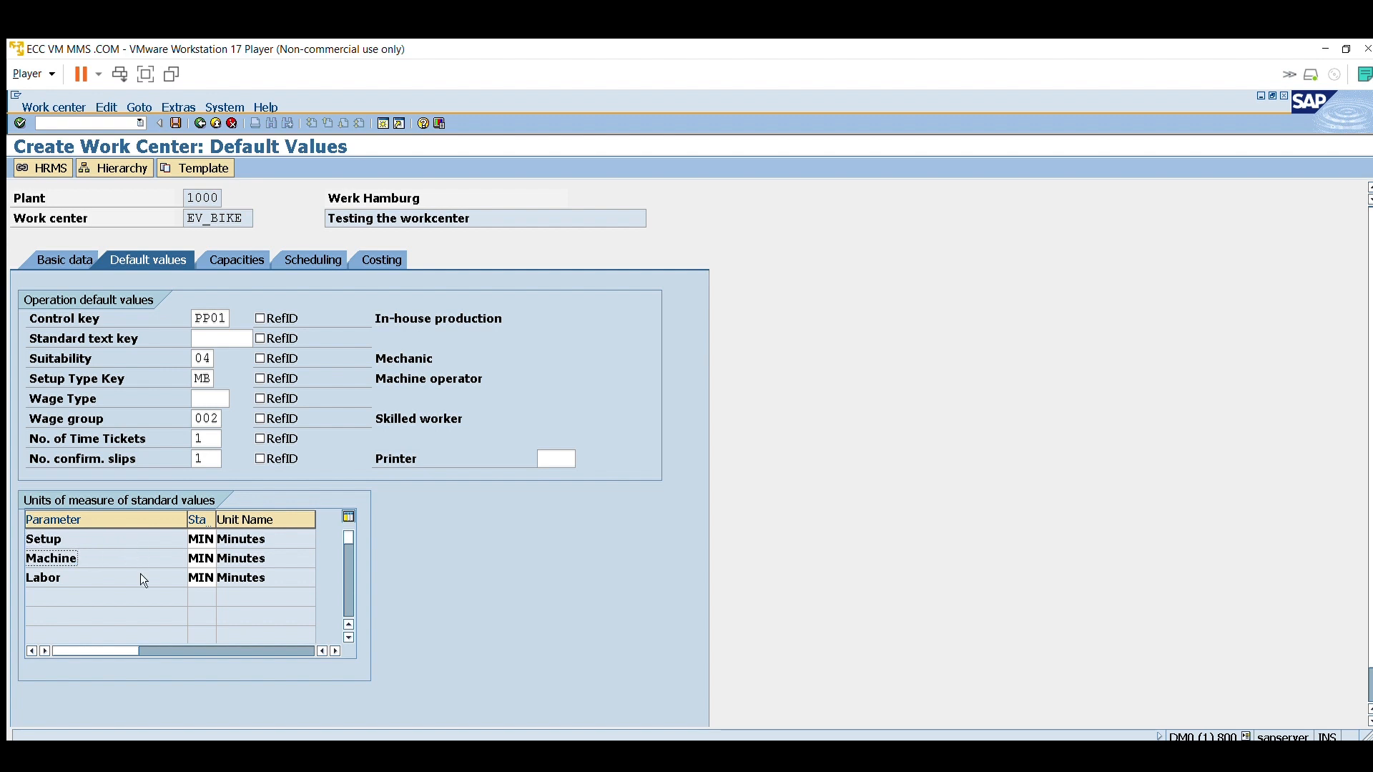
pyautogui.click(45, 578)
# - Review the work center's capacity formulas, scheduling basis and cost center assignment
pyautogui.click(249, 256)
pyautogui.click(222, 360)
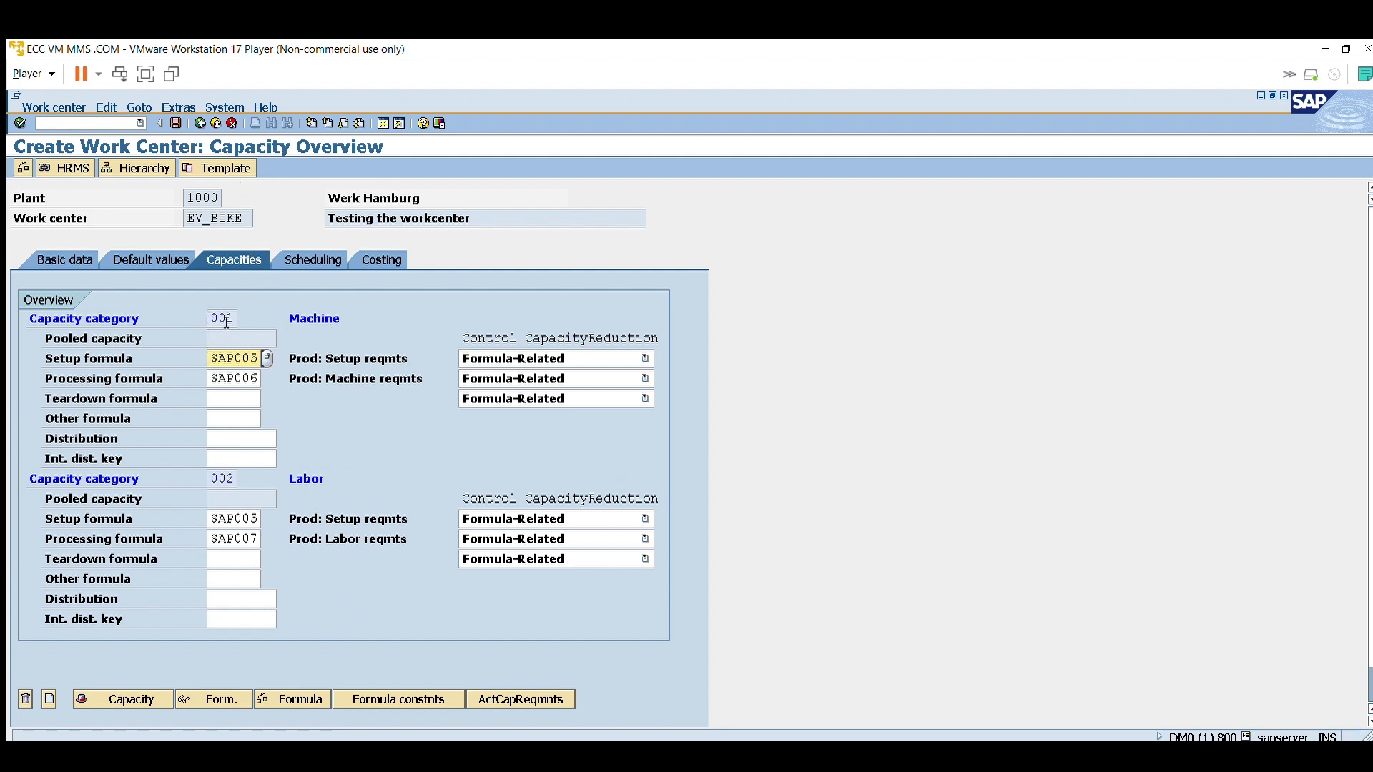
pyautogui.click(316, 250)
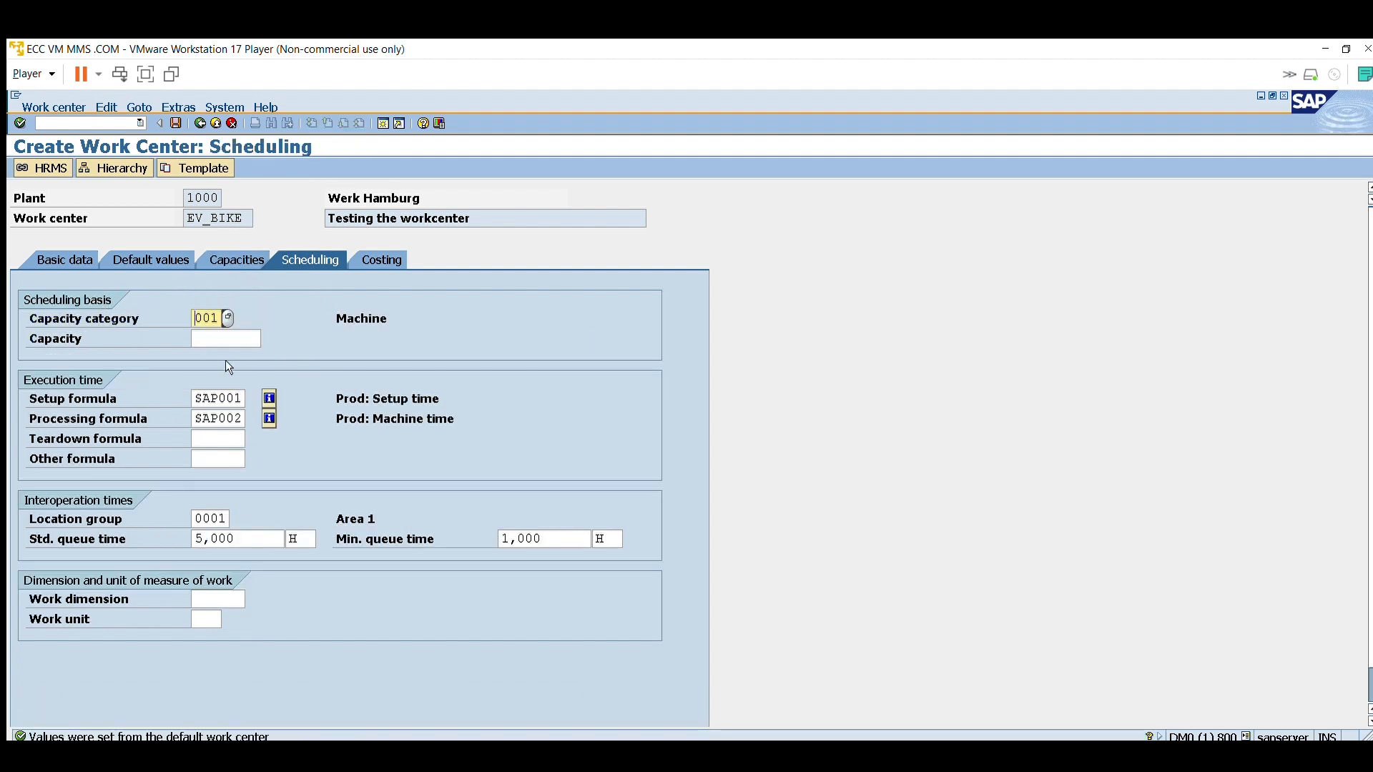
pyautogui.click(358, 318)
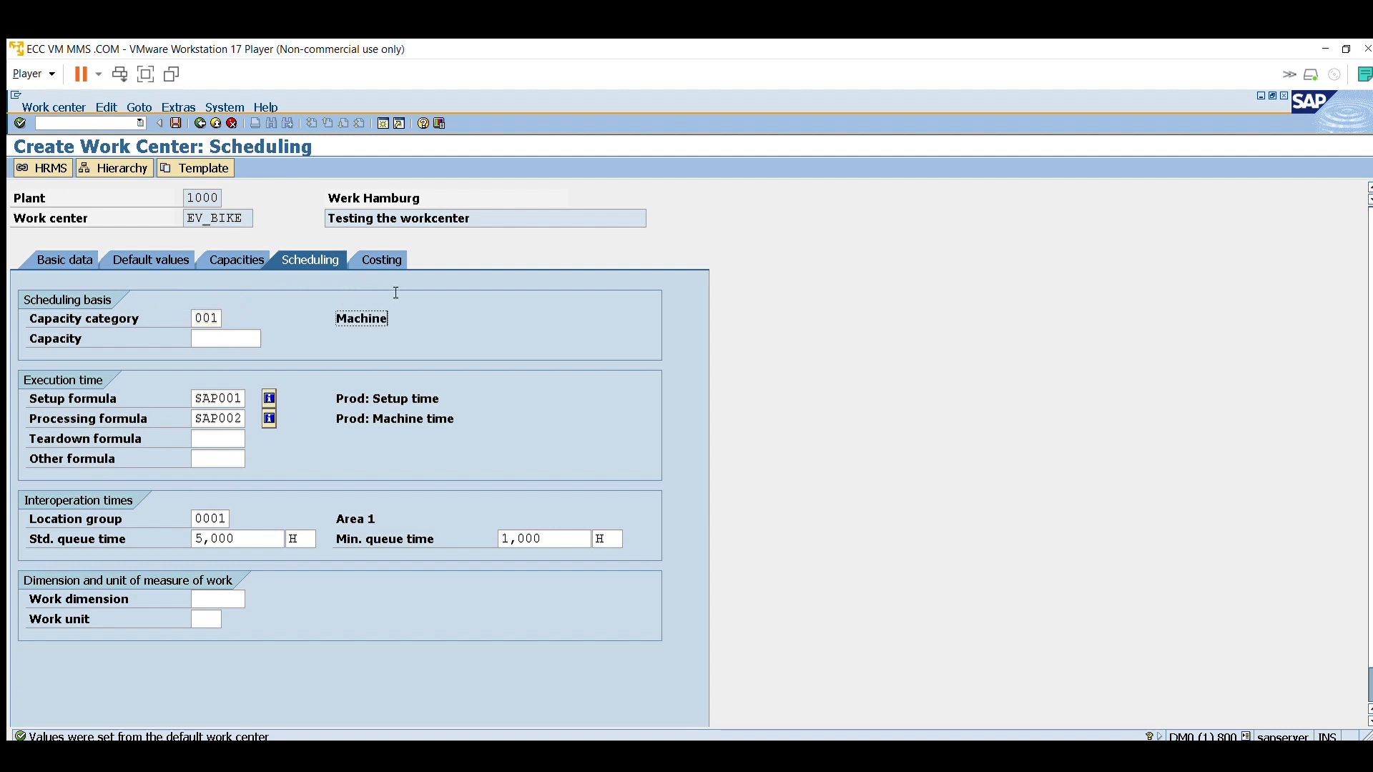
pyautogui.click(244, 219)
pyautogui.click(386, 259)
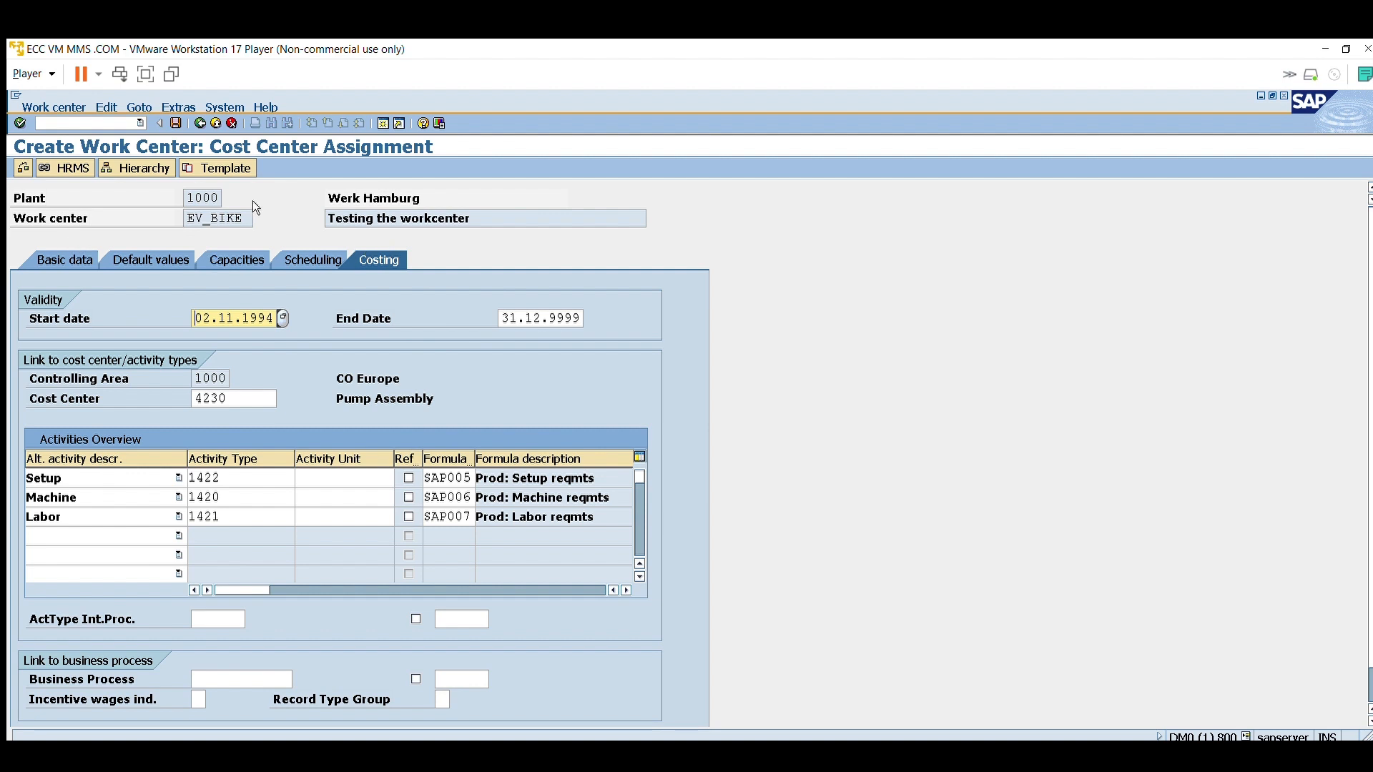
# - Save work center EV_BIKE and leave the transaction for the SAP Easy Access screen
pyautogui.click(176, 123)
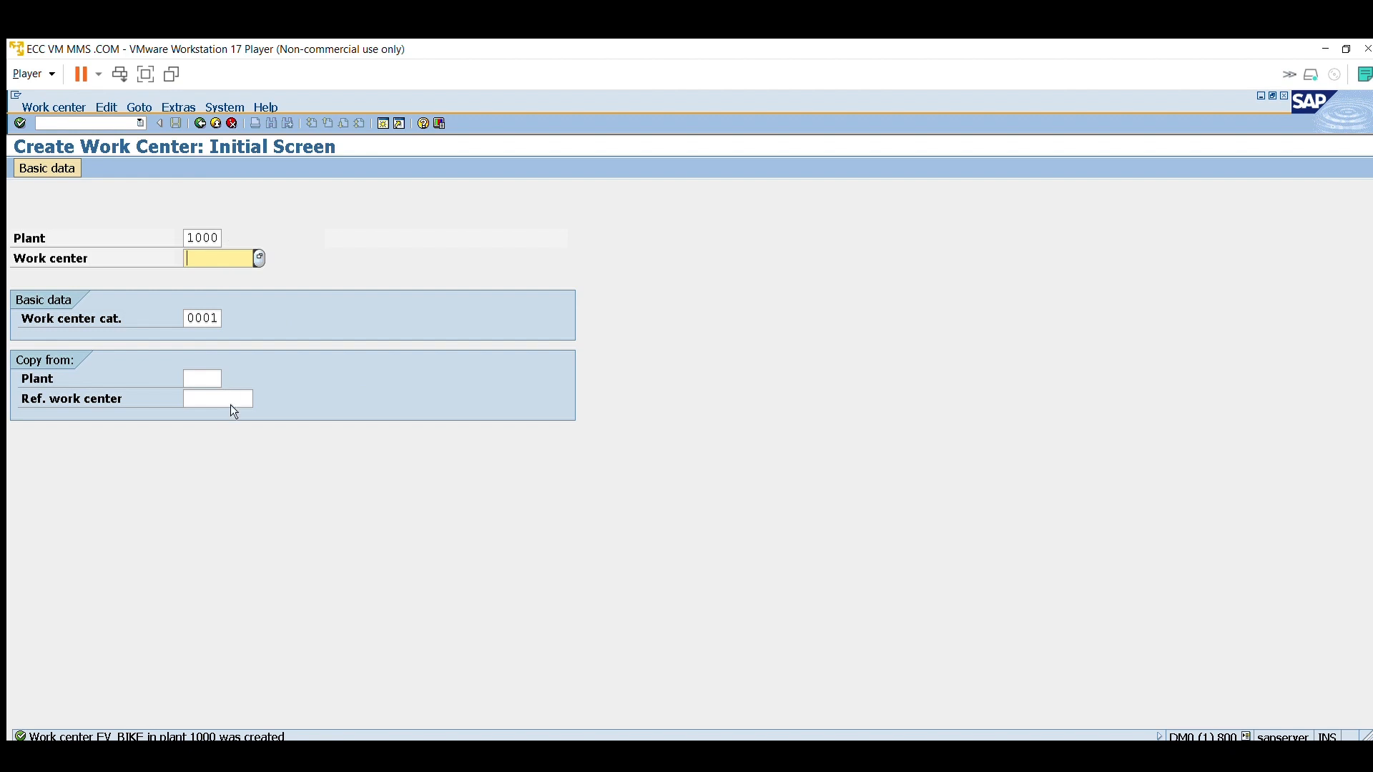
pyautogui.click(116, 120)
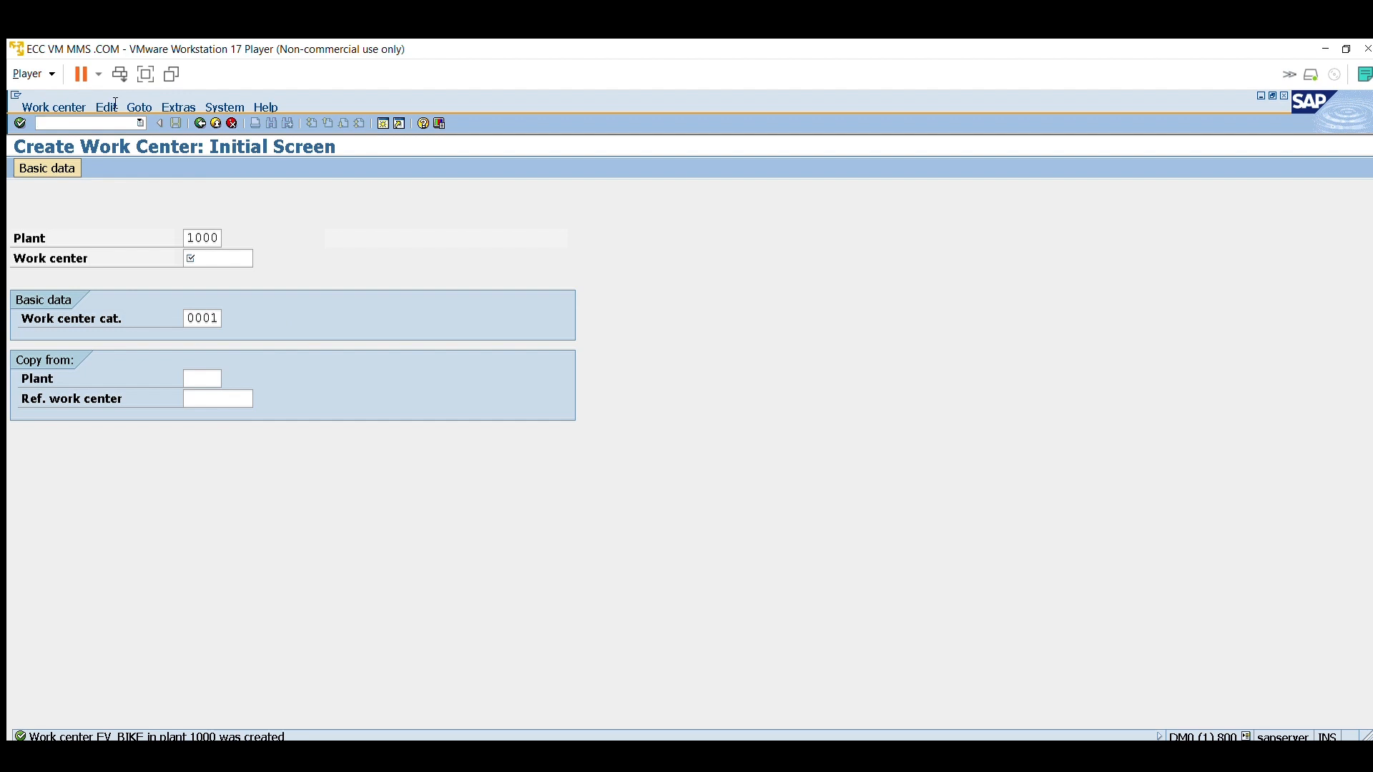
pyautogui.write('/n')
pyautogui.press('Return')
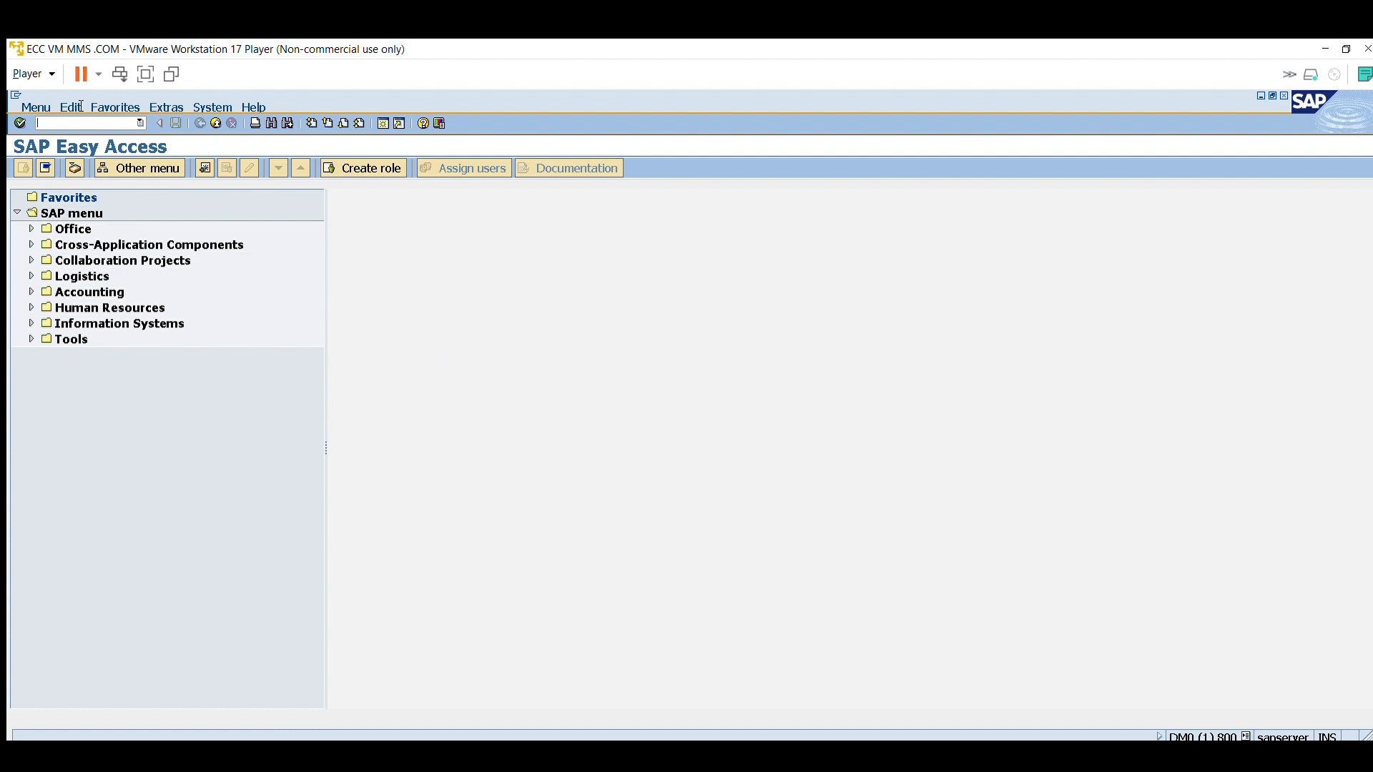
# - Start creating a routing with transaction CA01 for material ELECTRIC BIKE FG in plant 1000
pyautogui.write('ca01')
pyautogui.press('Return')
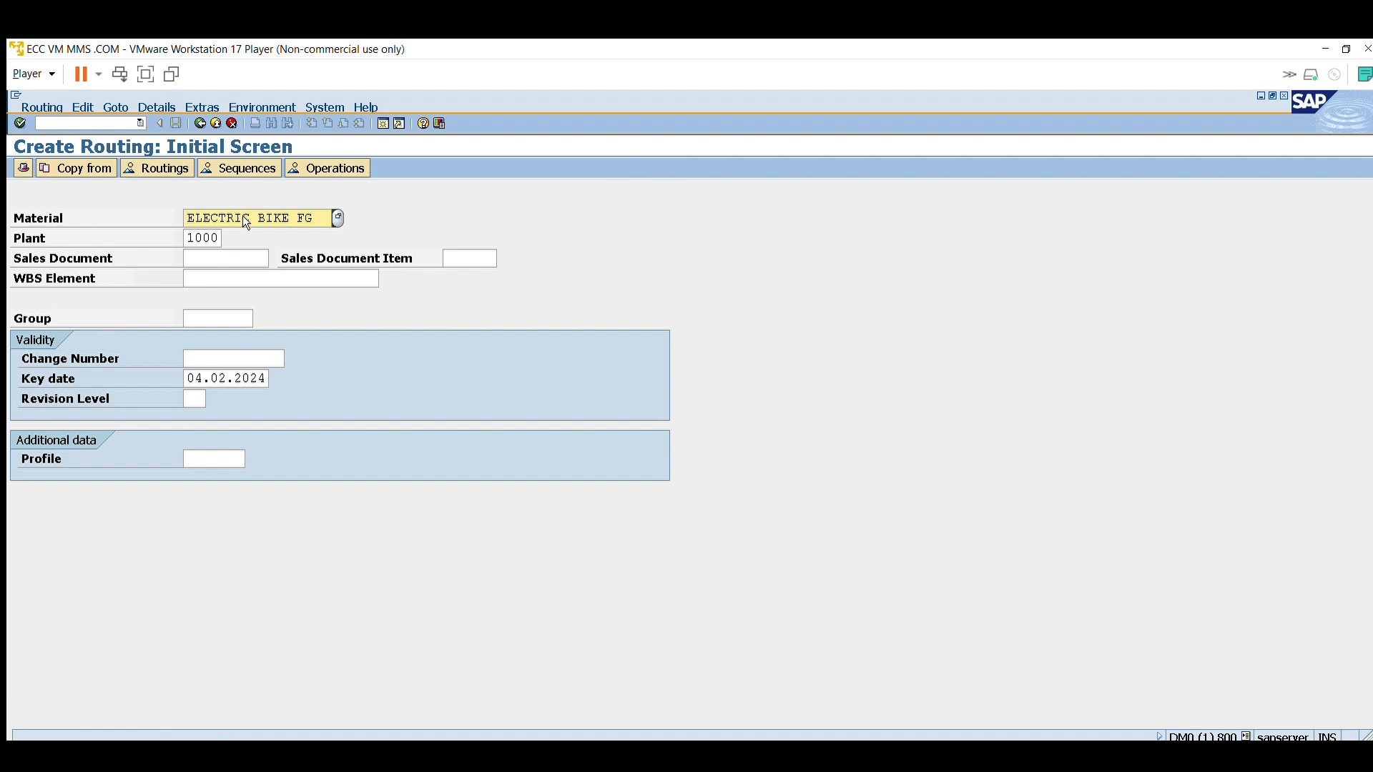
pyautogui.moveTo(319, 199); pyautogui.dragTo(171, 188)
pyautogui.moveTo(319, 197); pyautogui.dragTo(174, 204)
pyautogui.press('Return')
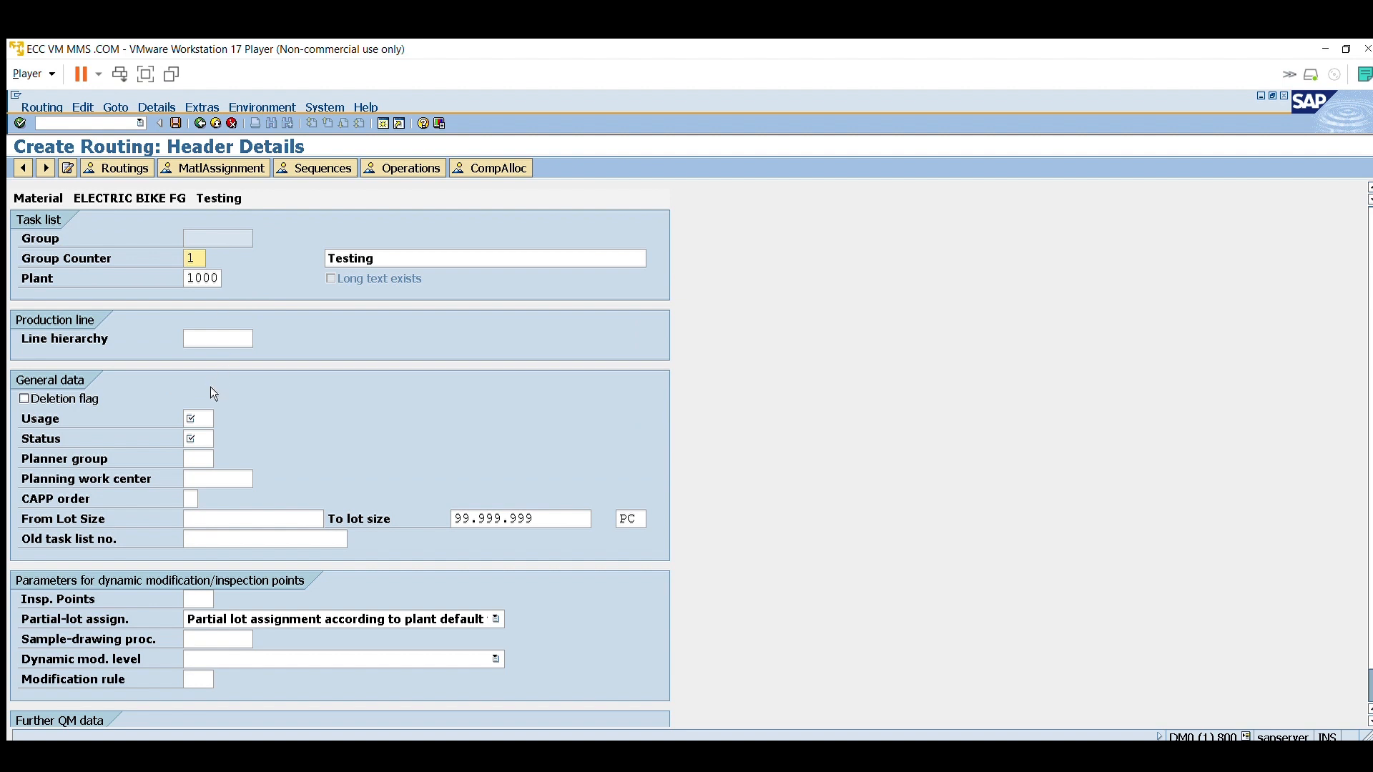
# - Set the routing header's usage to 1 and its status to 4, Released (general)
pyautogui.click(208, 415)
pyautogui.press('F4')
pyautogui.moveTo(304, 306); pyautogui.dragTo(632, 260)
pyautogui.doubleClick(608, 358)
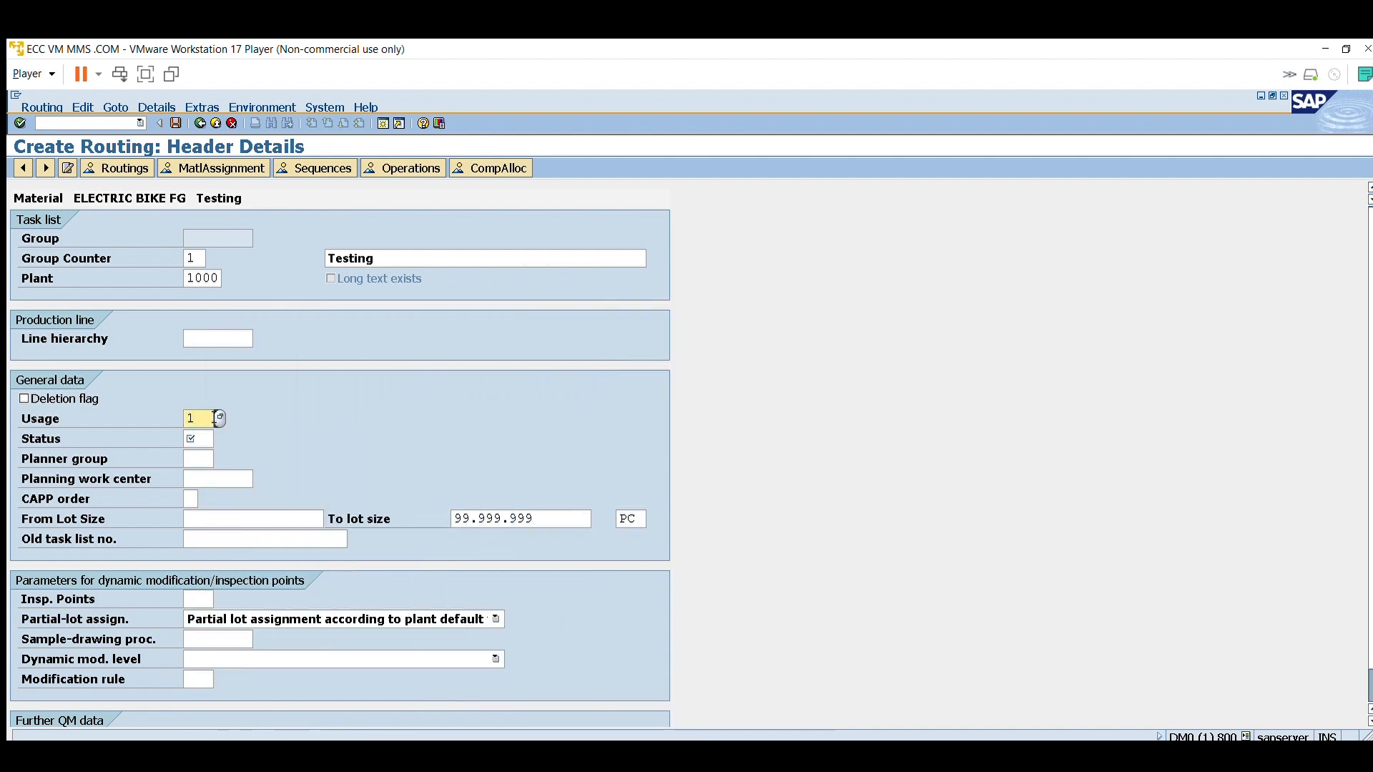
pyautogui.press('F4')
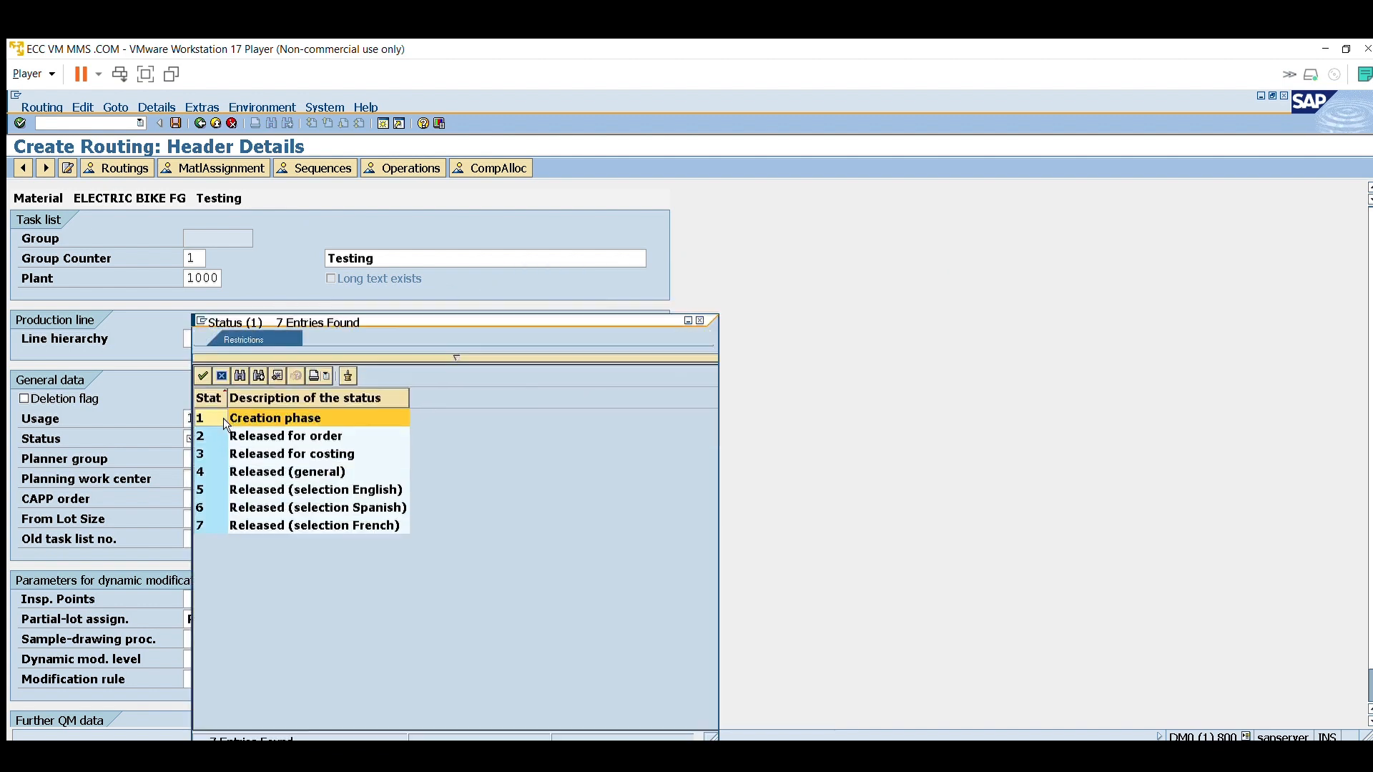
pyautogui.doubleClick(217, 474)
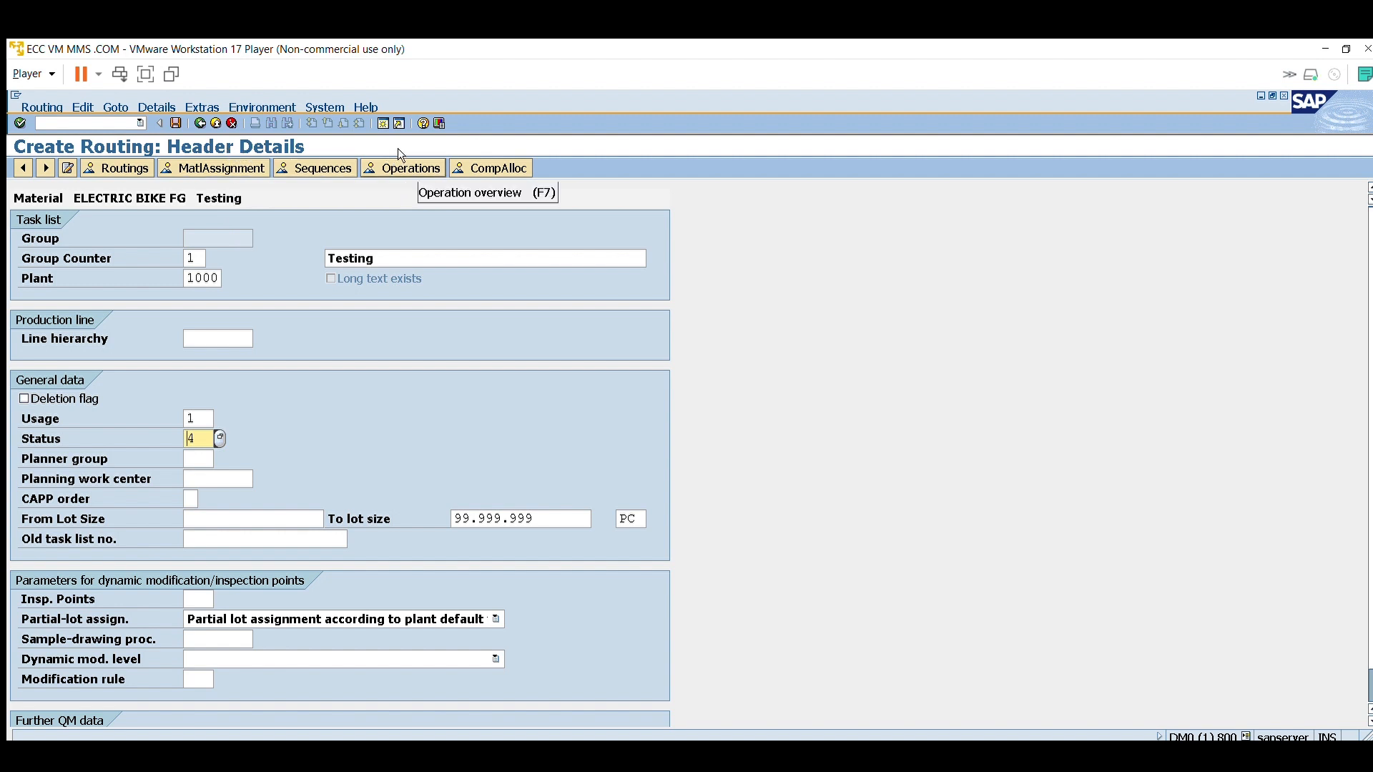
# - Go to the routing's operation overview and assign work center EV_BIKE to operation 0010
pyautogui.press('F5')
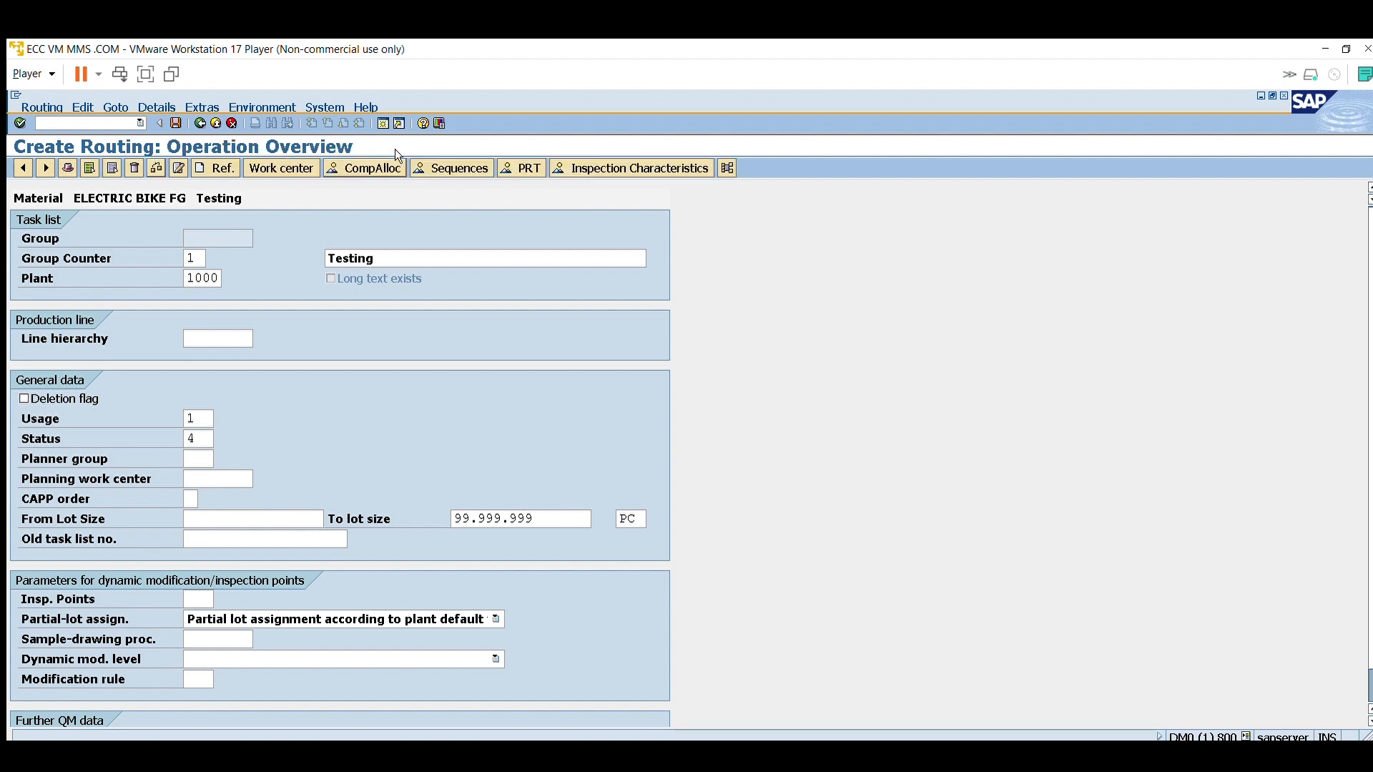
pyautogui.click(132, 294)
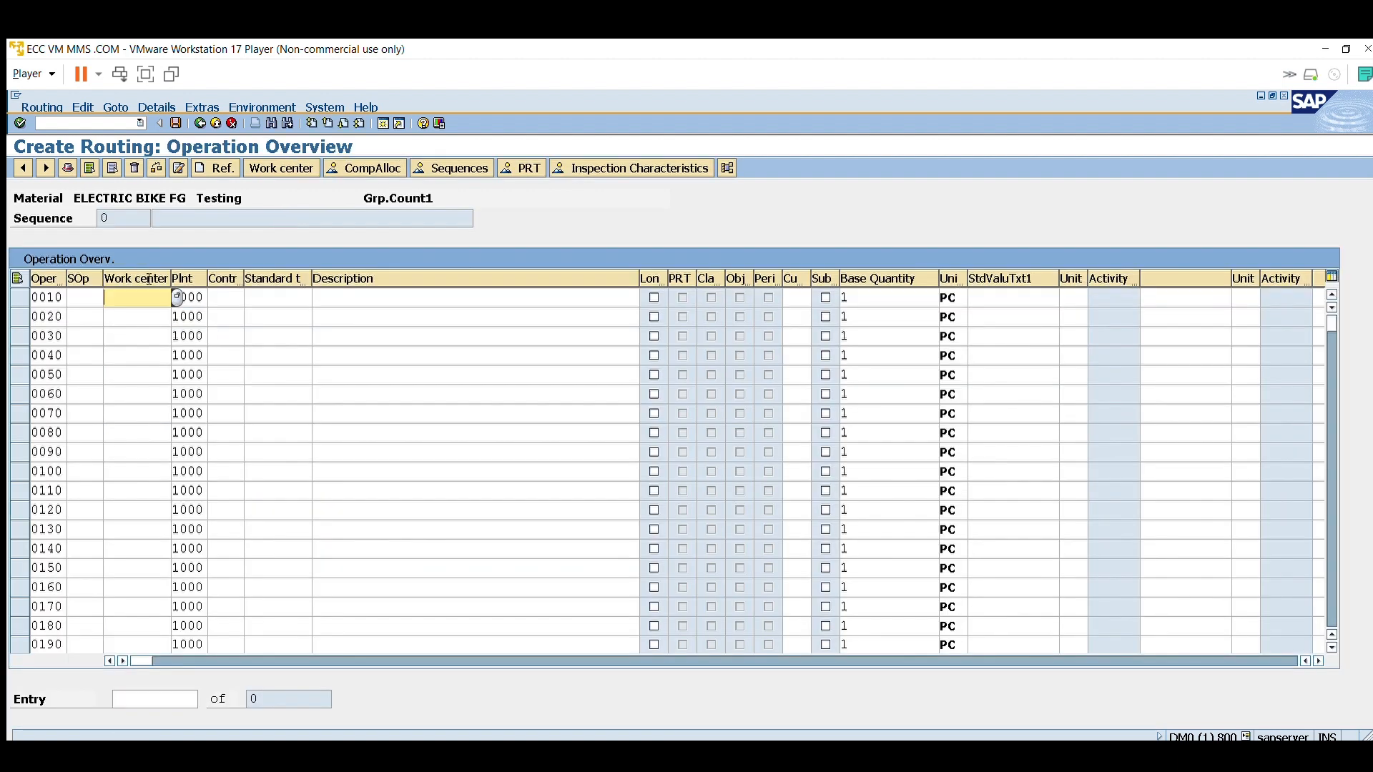
pyautogui.write('EV_bike')
pyautogui.press('Return')
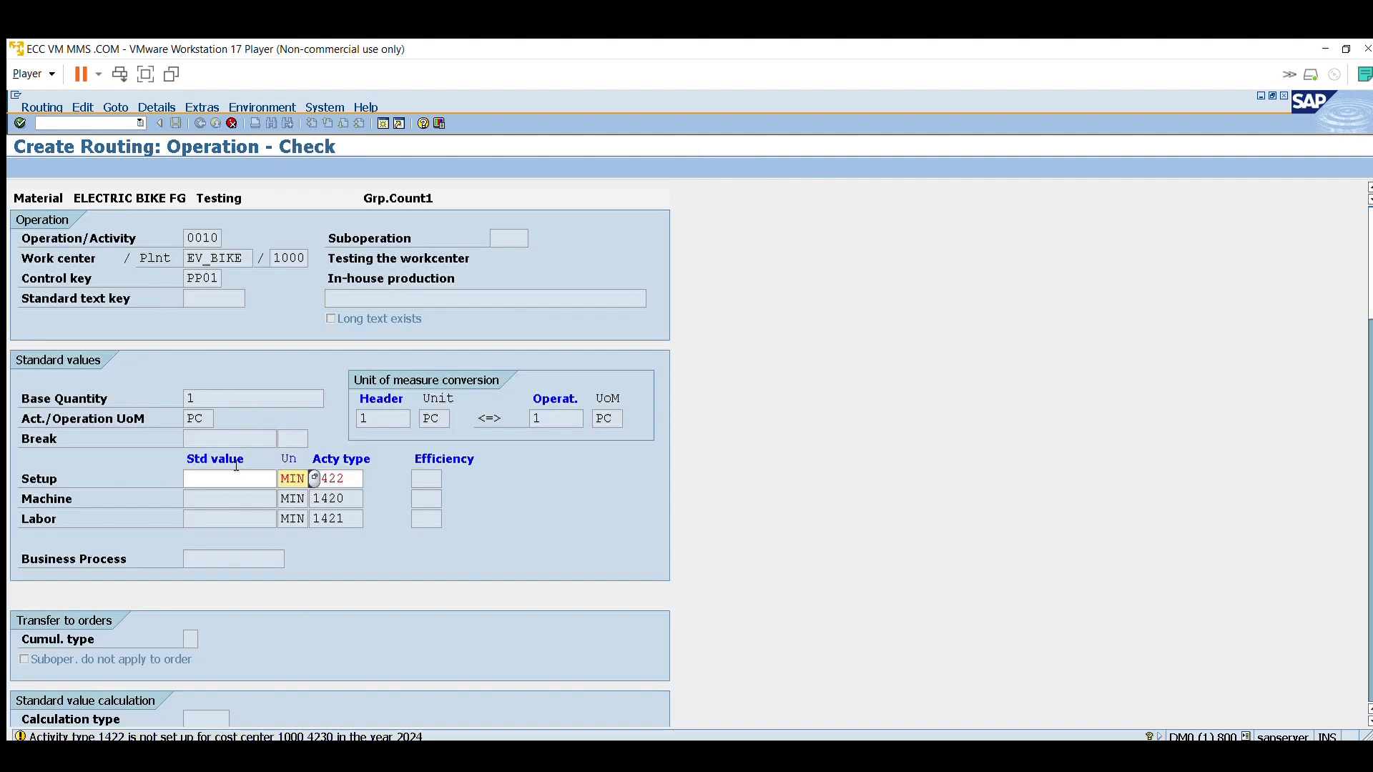
# - Set operation 0010's standard values to 10 MIN for setup and 15 MIN for machine
pyautogui.click(235, 468)
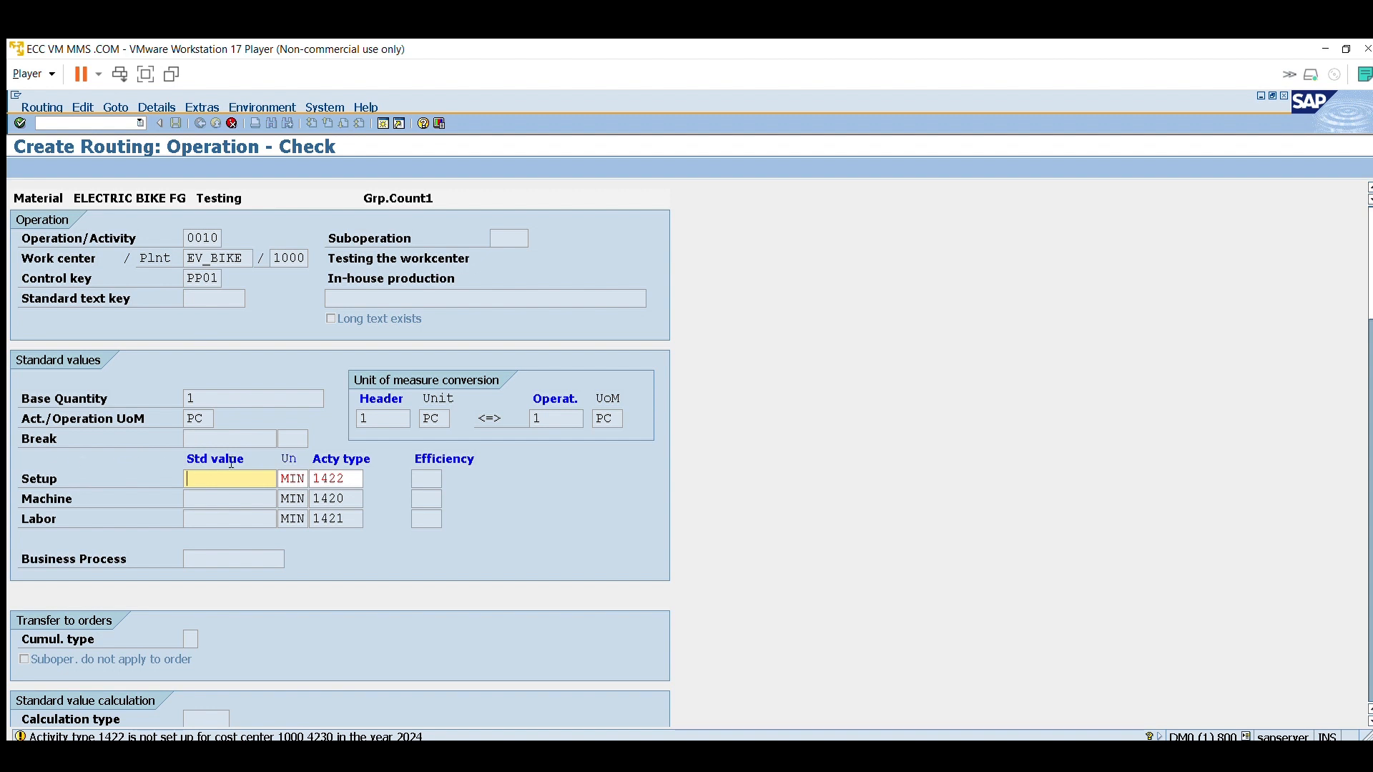
pyautogui.write('10')
pyautogui.press('Return')
pyautogui.press('Return')
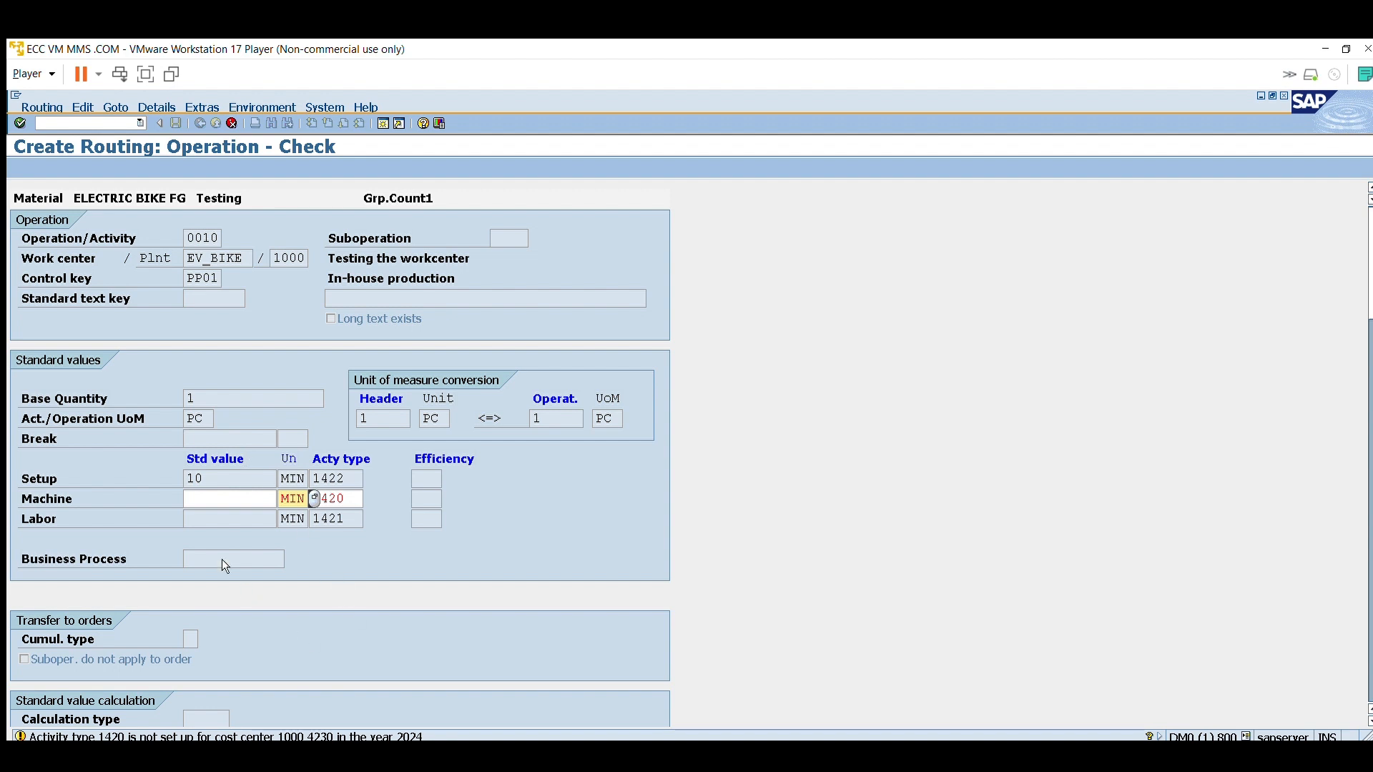
pyautogui.click(223, 499)
pyautogui.write('1')
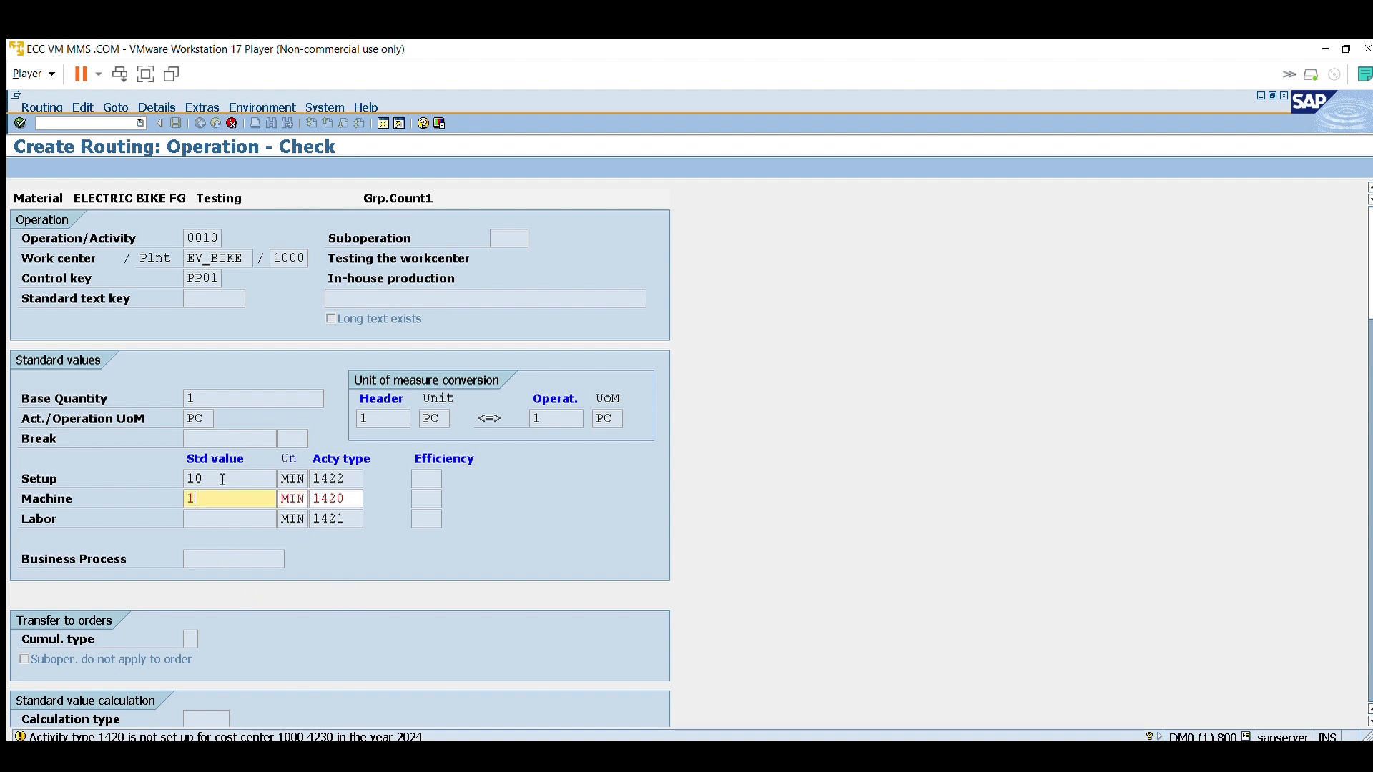
pyautogui.write('5')
pyautogui.press('Return')
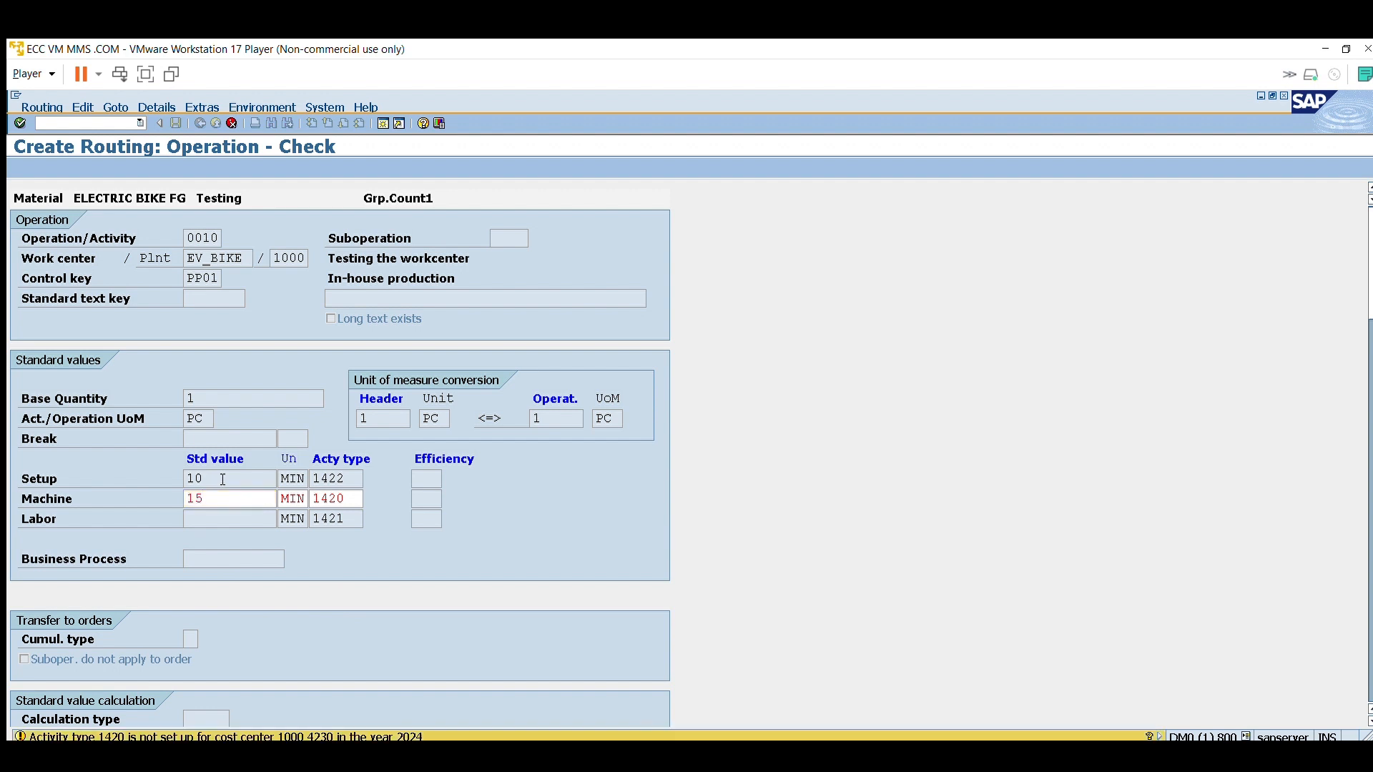
# - Set operation 0010's labor standard value to 20 MIN, dismiss the StickyKeys dialog and accept the operation check
pyautogui.press('shift')
pyautogui.press('shift')
pyautogui.press('shift')
pyautogui.press('shift')
pyautogui.press('shift')
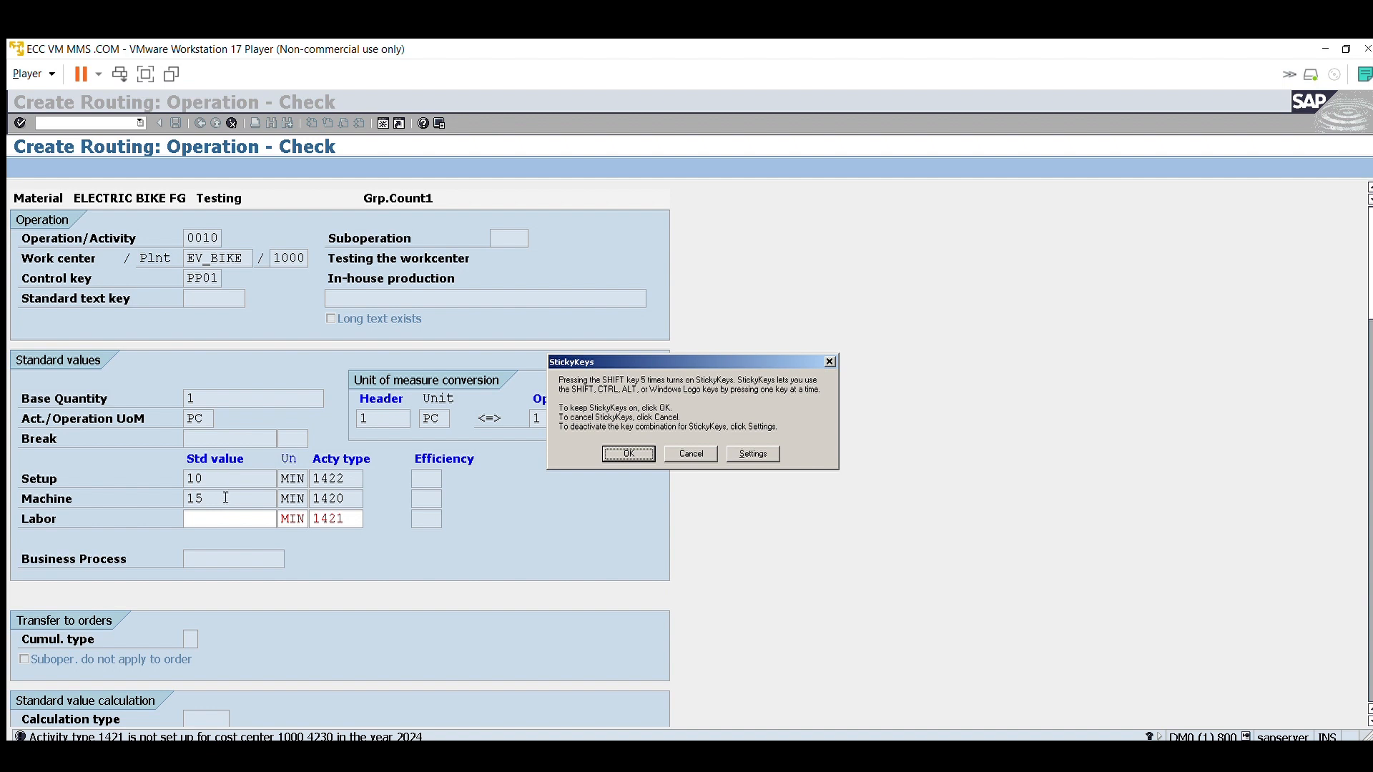
pyautogui.click(226, 498)
pyautogui.write('20')
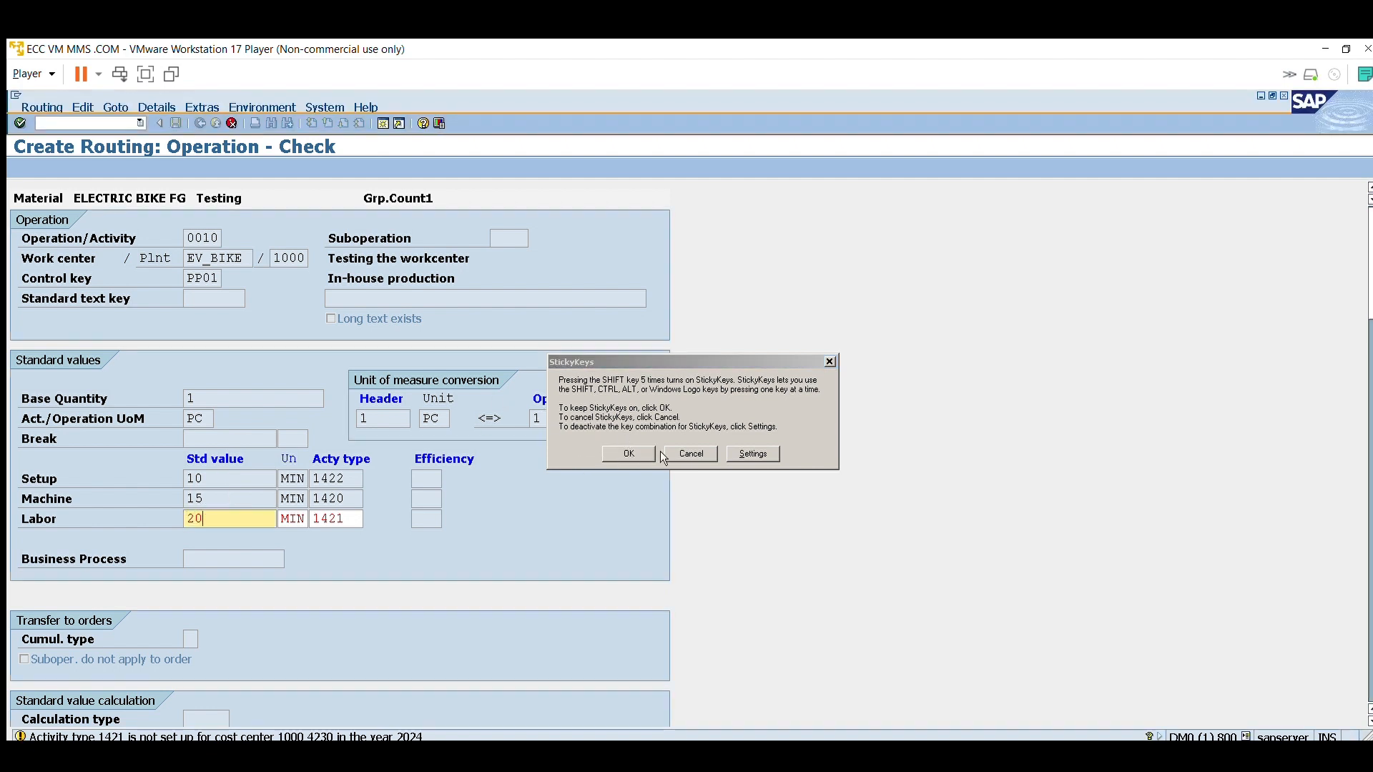
pyautogui.click(616, 447)
pyautogui.click(617, 452)
pyautogui.press('Return')
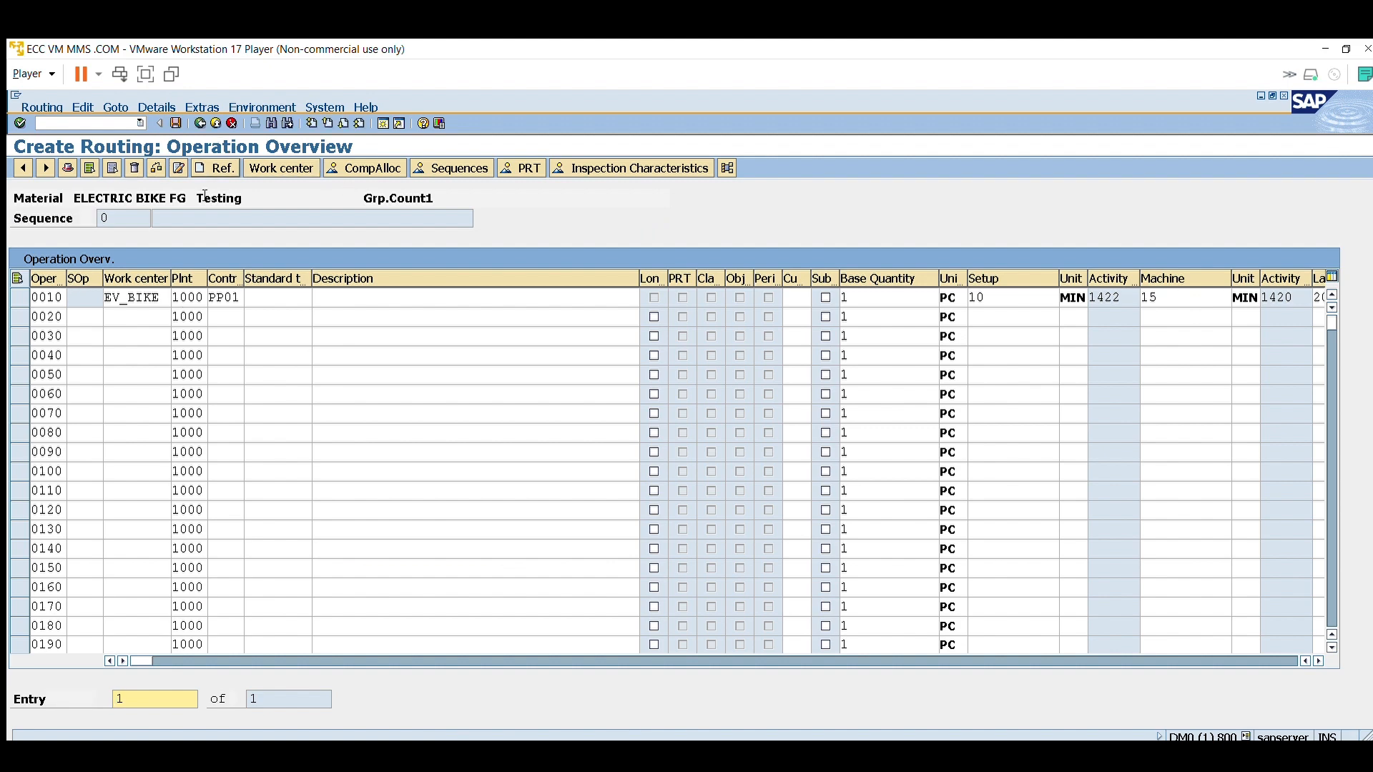
# - Describe operation 0010 as "Welding operation" and return to the operation overview
pyautogui.click(103, 198)
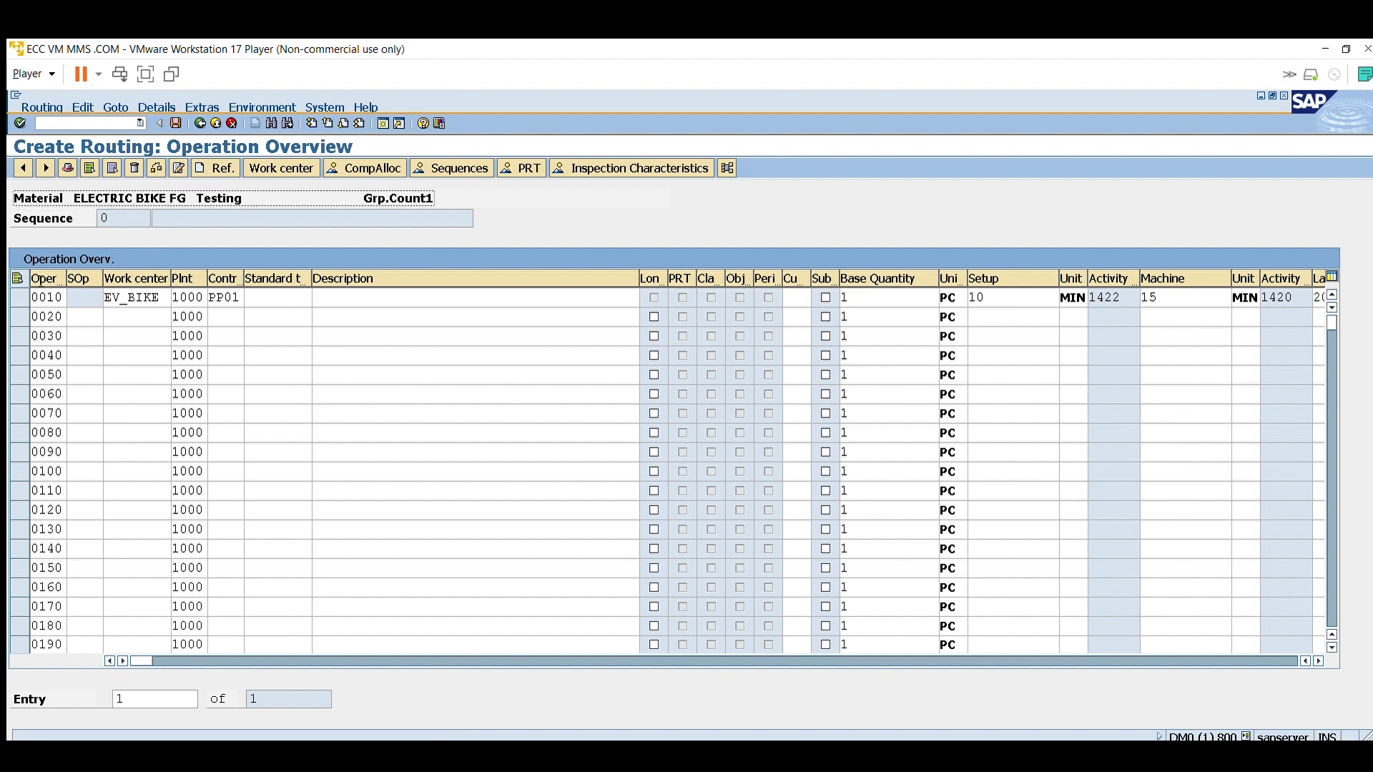
pyautogui.click(19, 297)
pyautogui.click(354, 295)
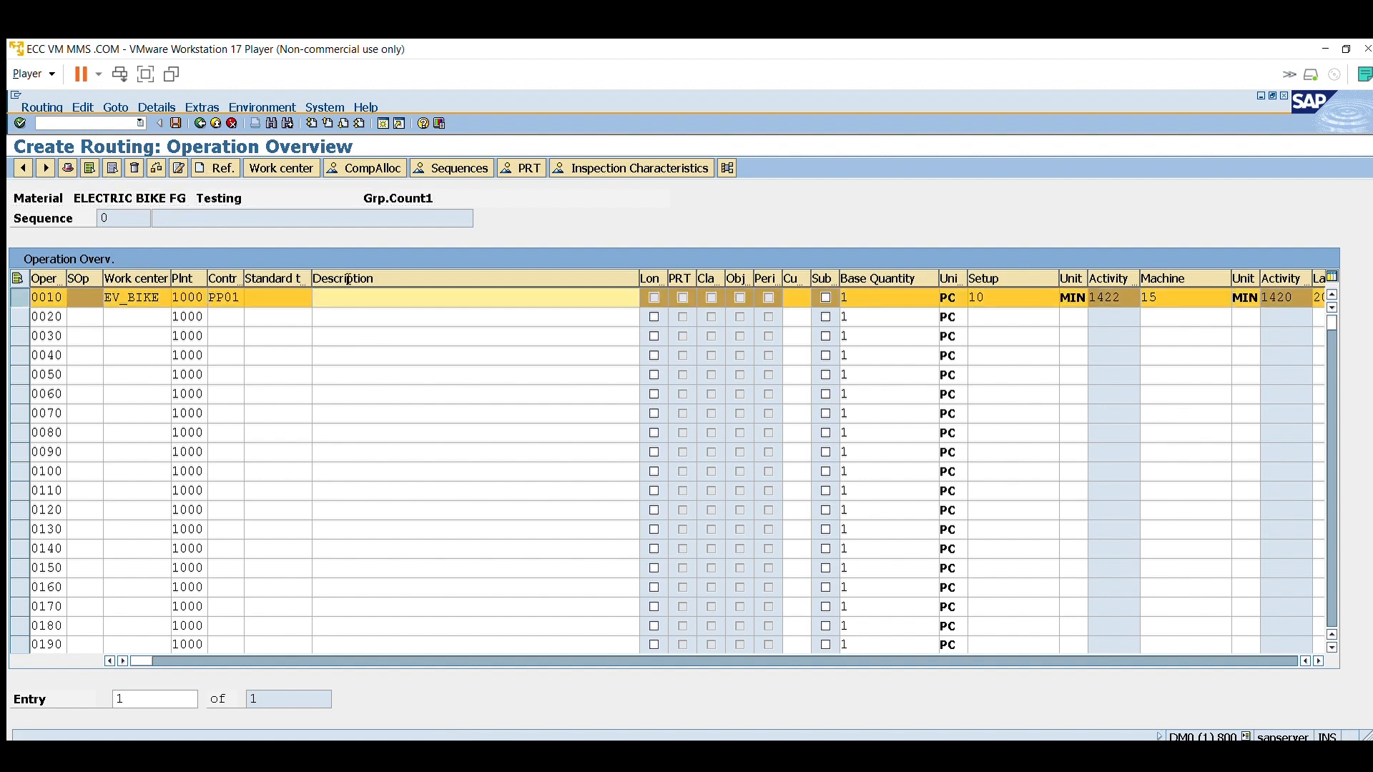
pyautogui.write('We')
pyautogui.press('Return')
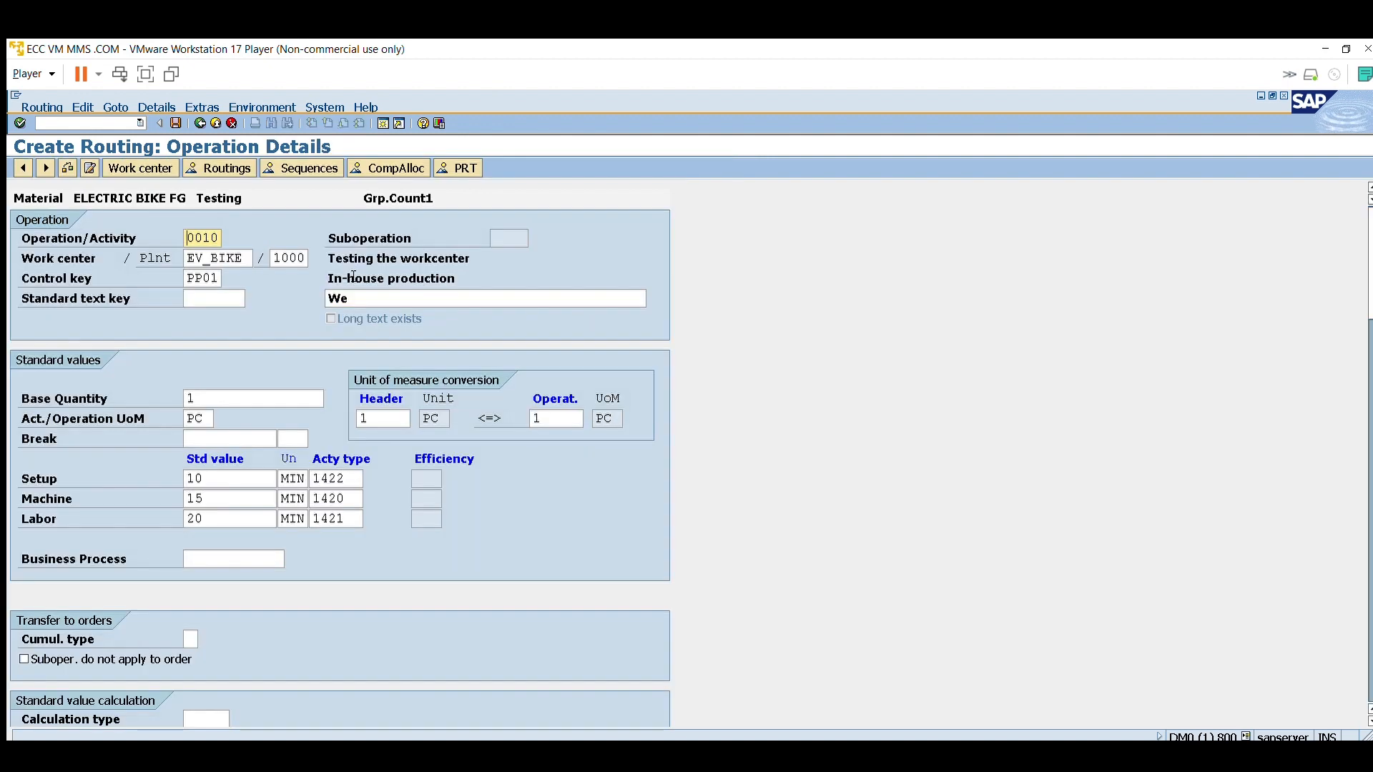
pyautogui.click(353, 296)
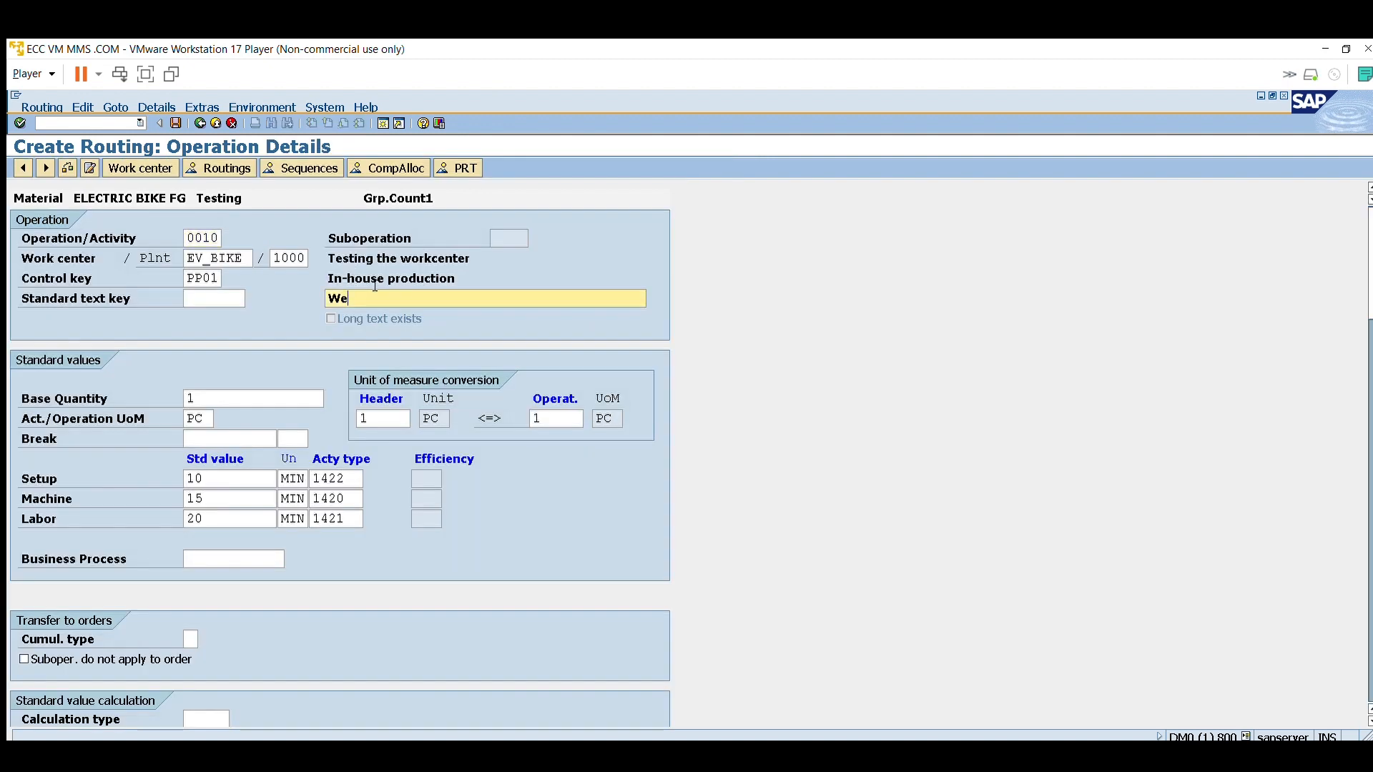
pyautogui.press('BackSpace')
pyautogui.write('l')
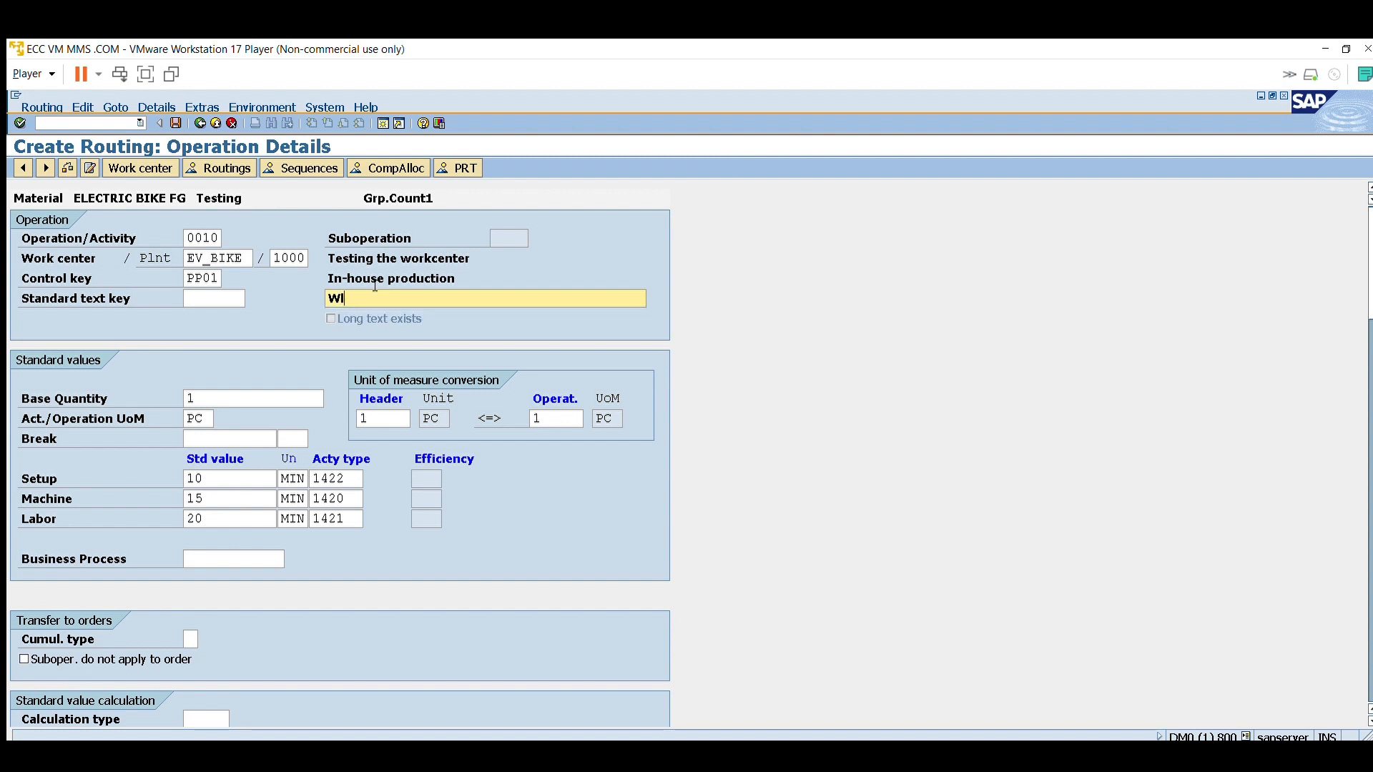
pyautogui.write('d')
pyautogui.press('BackSpace')
pyautogui.press('BackSpace')
pyautogui.write('elding operation')
pyautogui.click(201, 123)
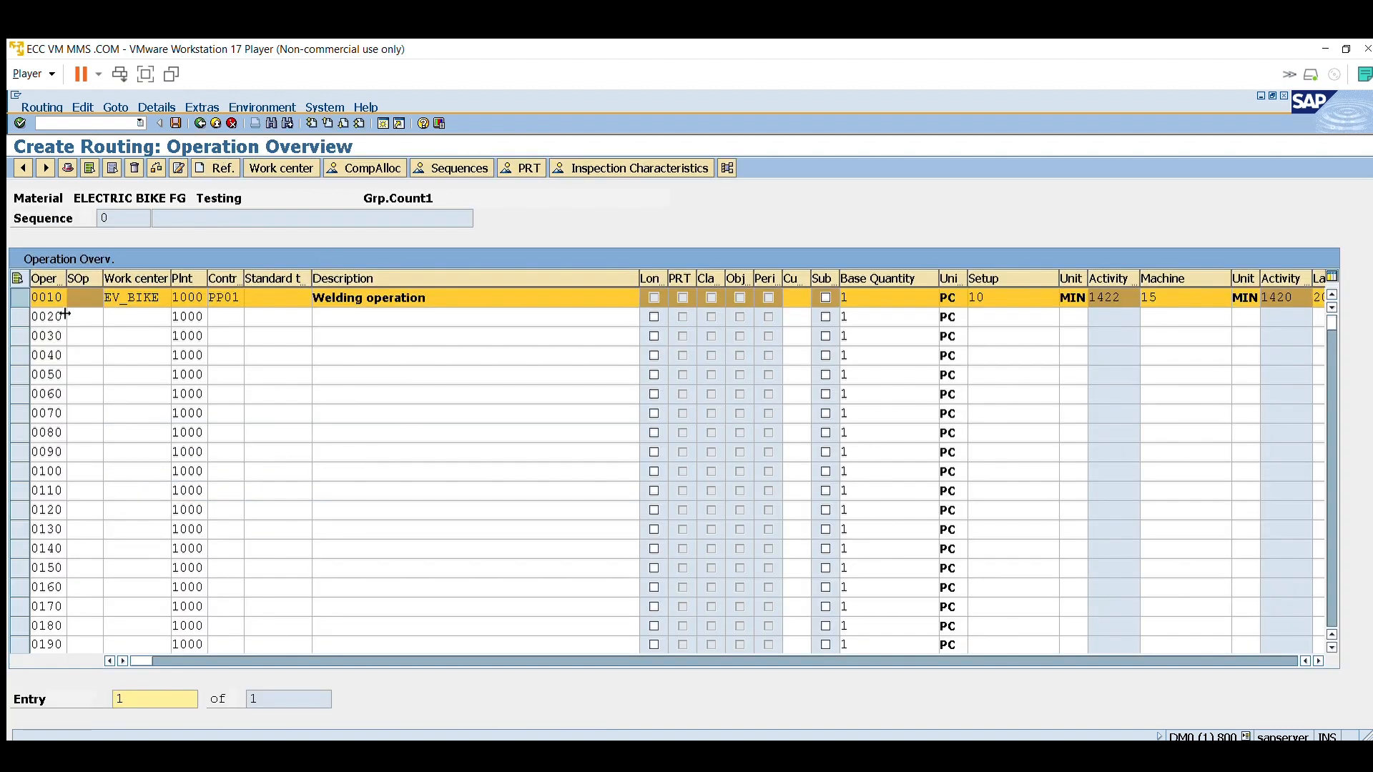
# - Copy work center EV_BIKE from operation 0010 into operation 0020
pyautogui.click(137, 316)
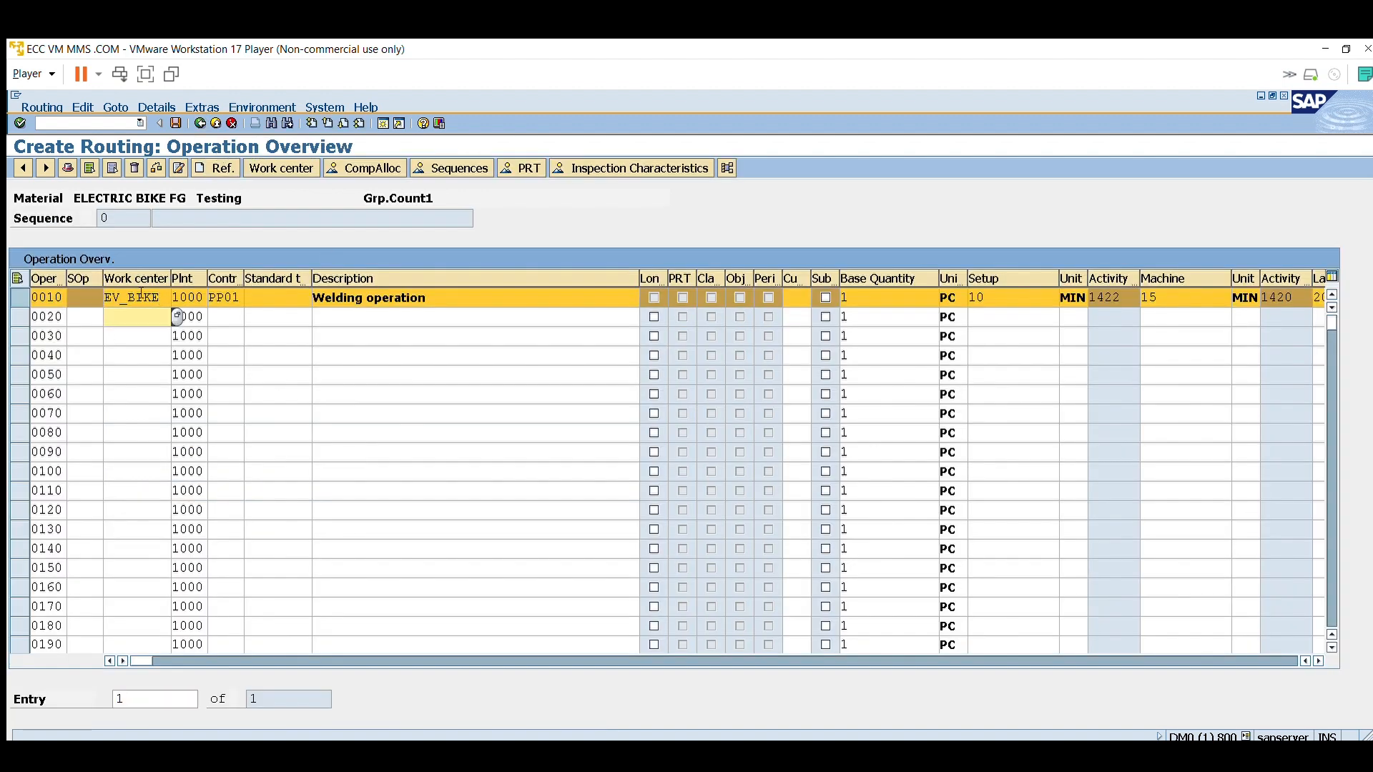
pyautogui.moveTo(159, 293); pyautogui.dragTo(111, 278)
pyautogui.click(107, 294)
pyautogui.click(107, 292)
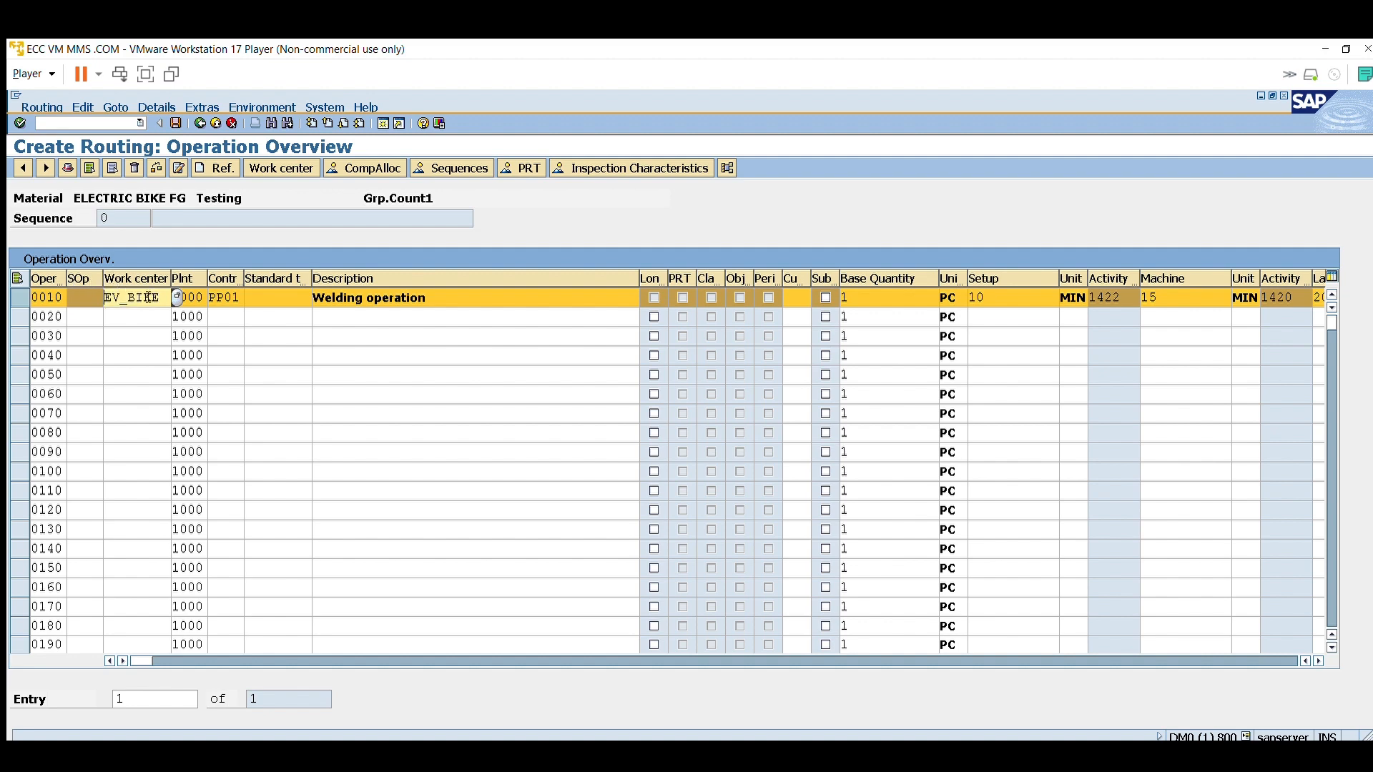
pyautogui.press('Down')
pyautogui.moveTo(161, 294); pyautogui.dragTo(100, 277)
pyautogui.hotkey('ctrl', 'c')
pyautogui.press('Down')
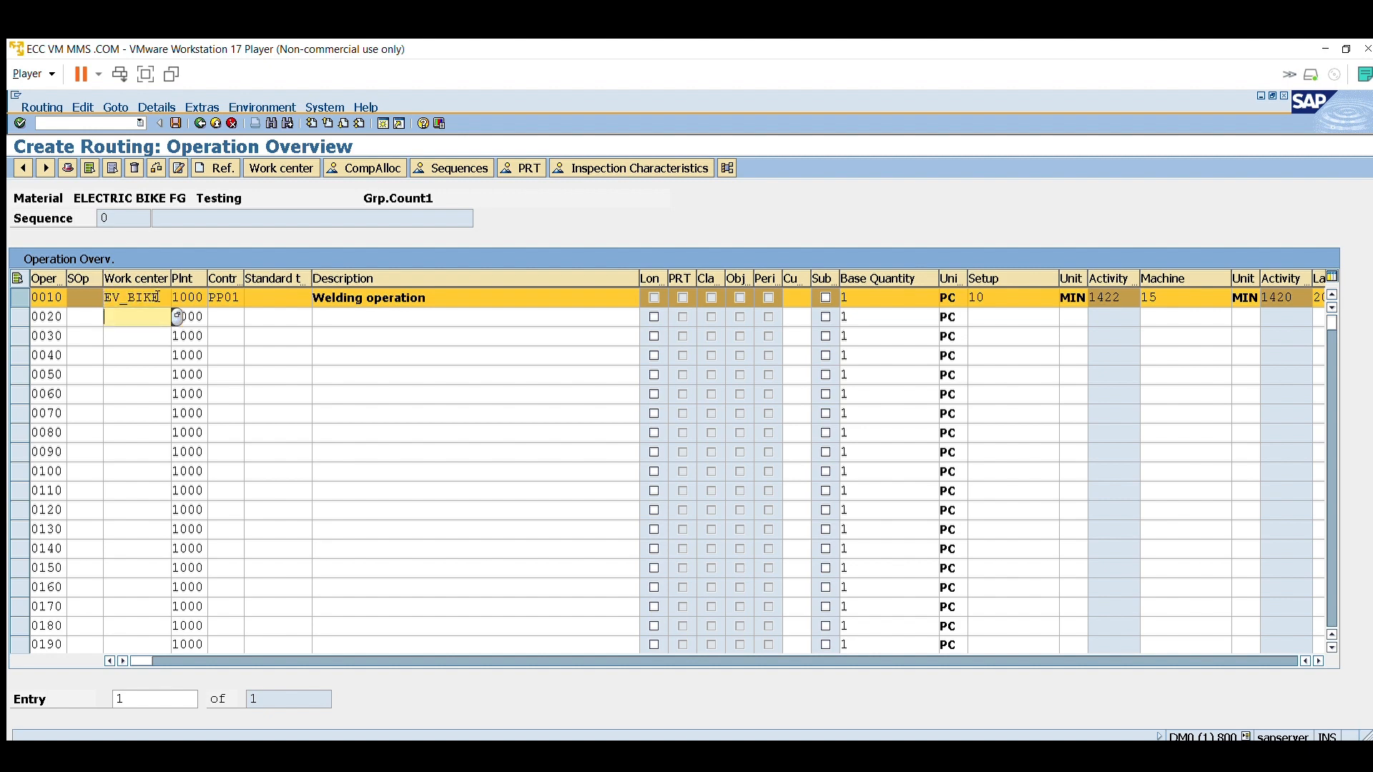
pyautogui.hotkey('ctrl', 'v')
# - Enter "Assy the parts" as the description of operation 0020
pyautogui.press('Tab')
pyautogui.press('Tab')
pyautogui.press('Tab')
pyautogui.press('Tab')
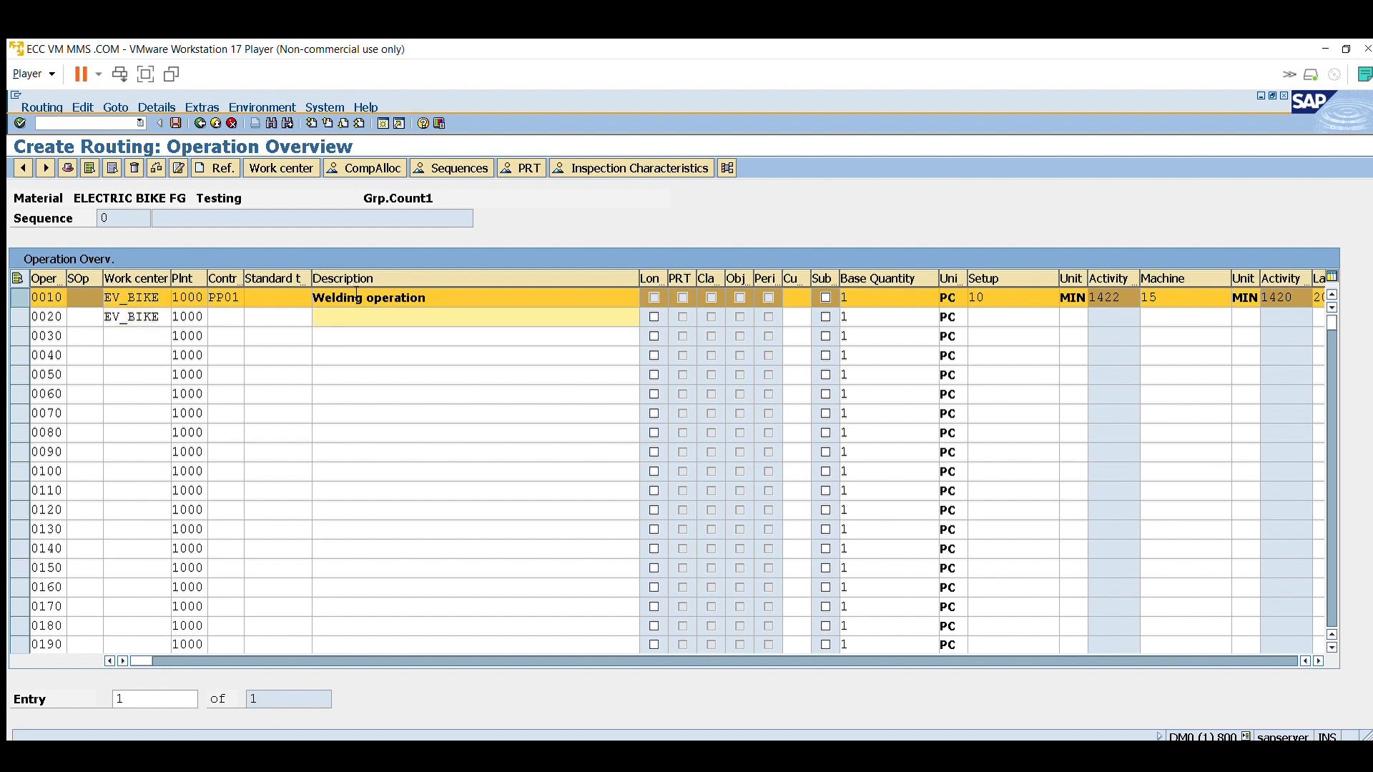
pyautogui.write('Assy')
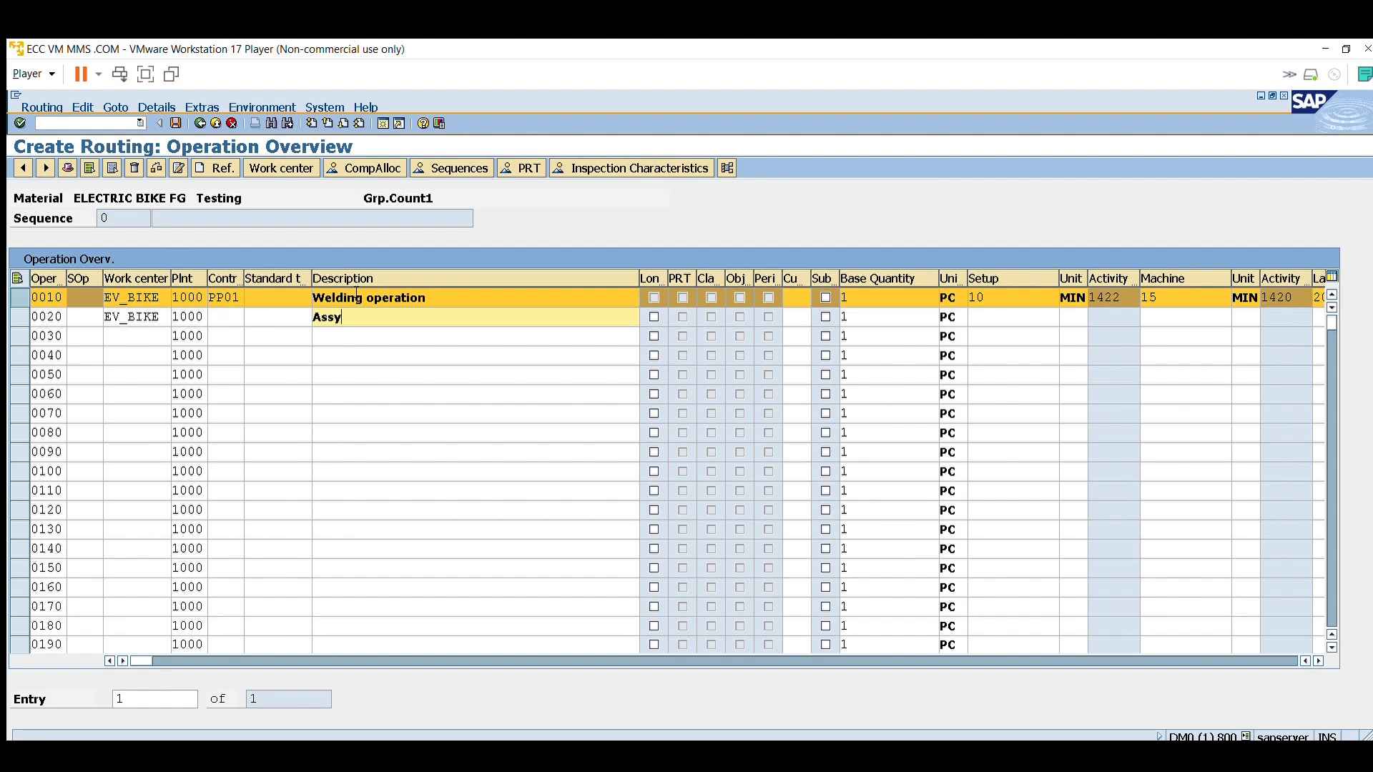
pyautogui.write(' the parts')
# - Open operation 0020's check and set its standard values to 10 MIN for setup and 15 MIN for machine
pyautogui.click(19, 316)
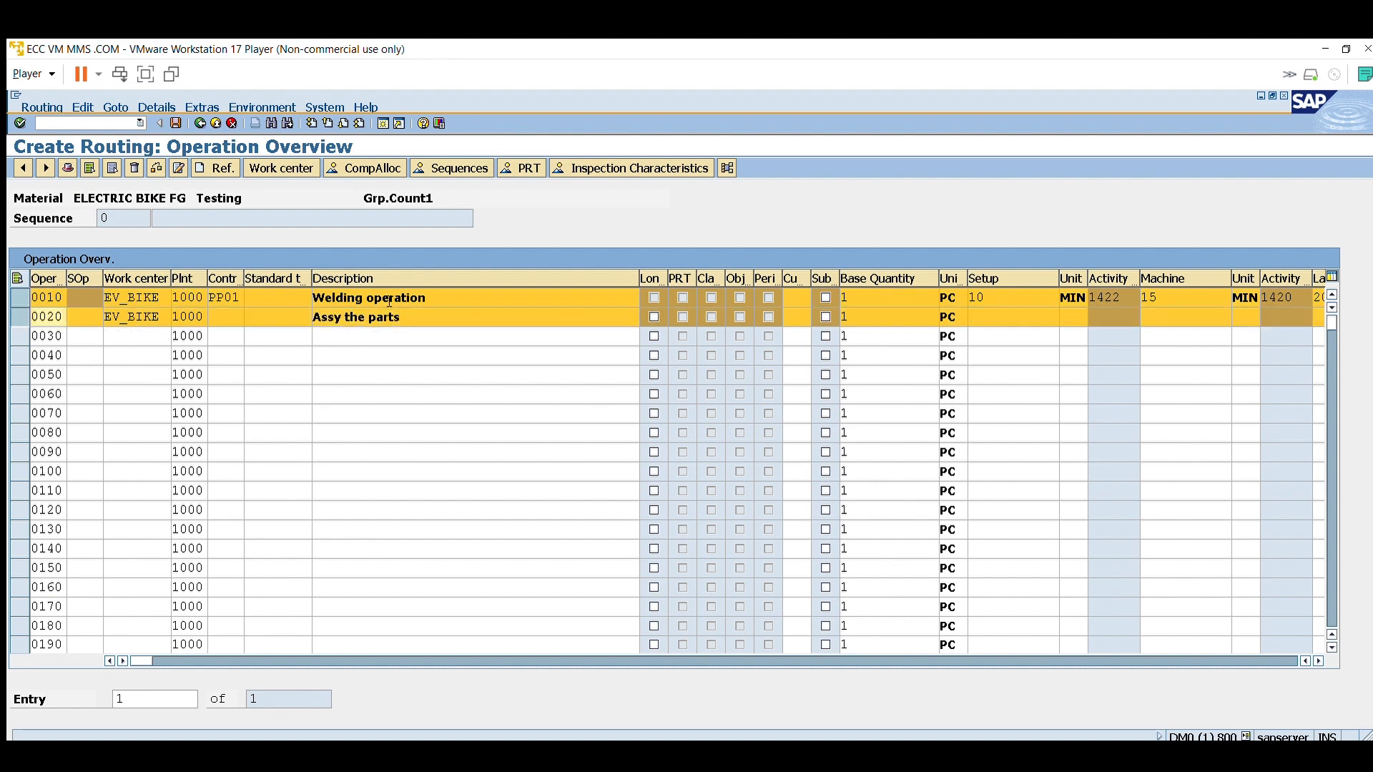
pyautogui.doubleClick(345, 316)
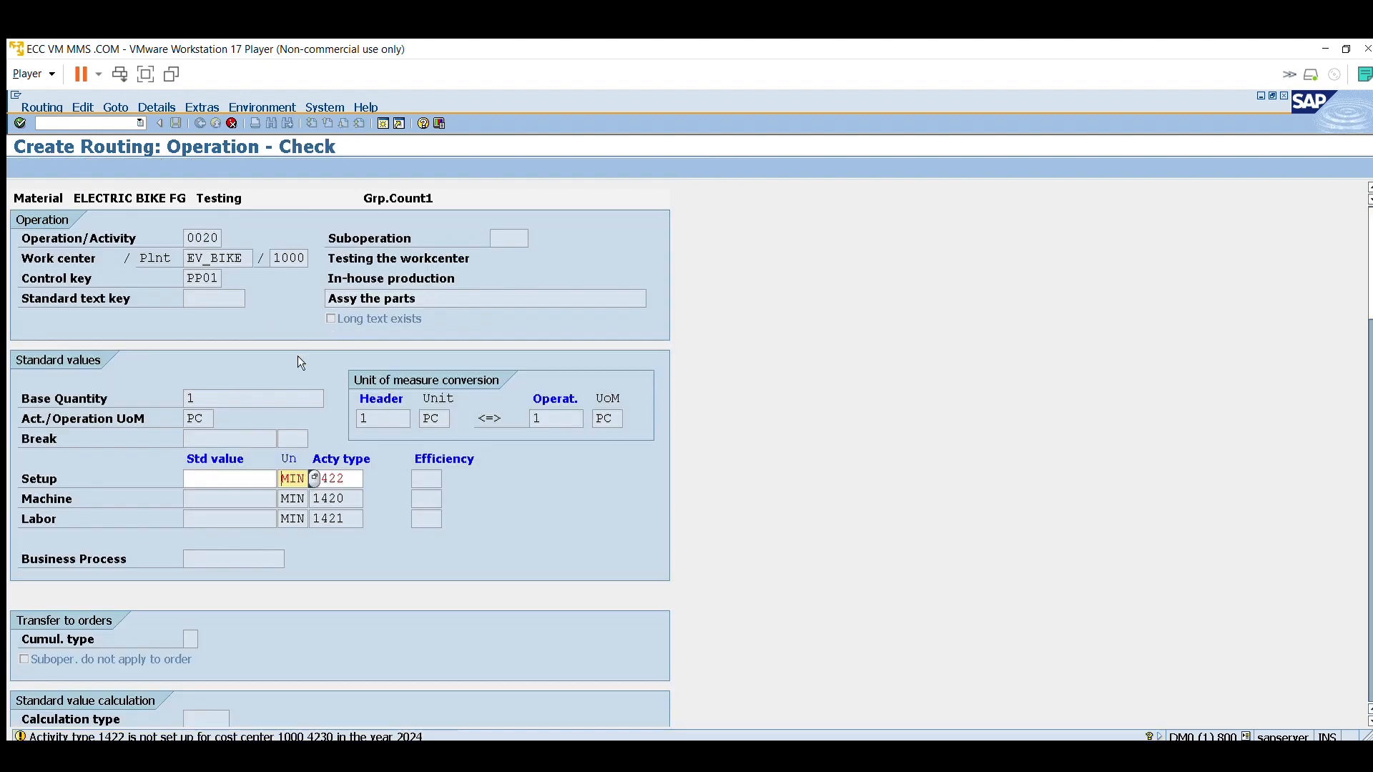
pyautogui.hotkey('shift', 'Tab')
pyautogui.write('10')
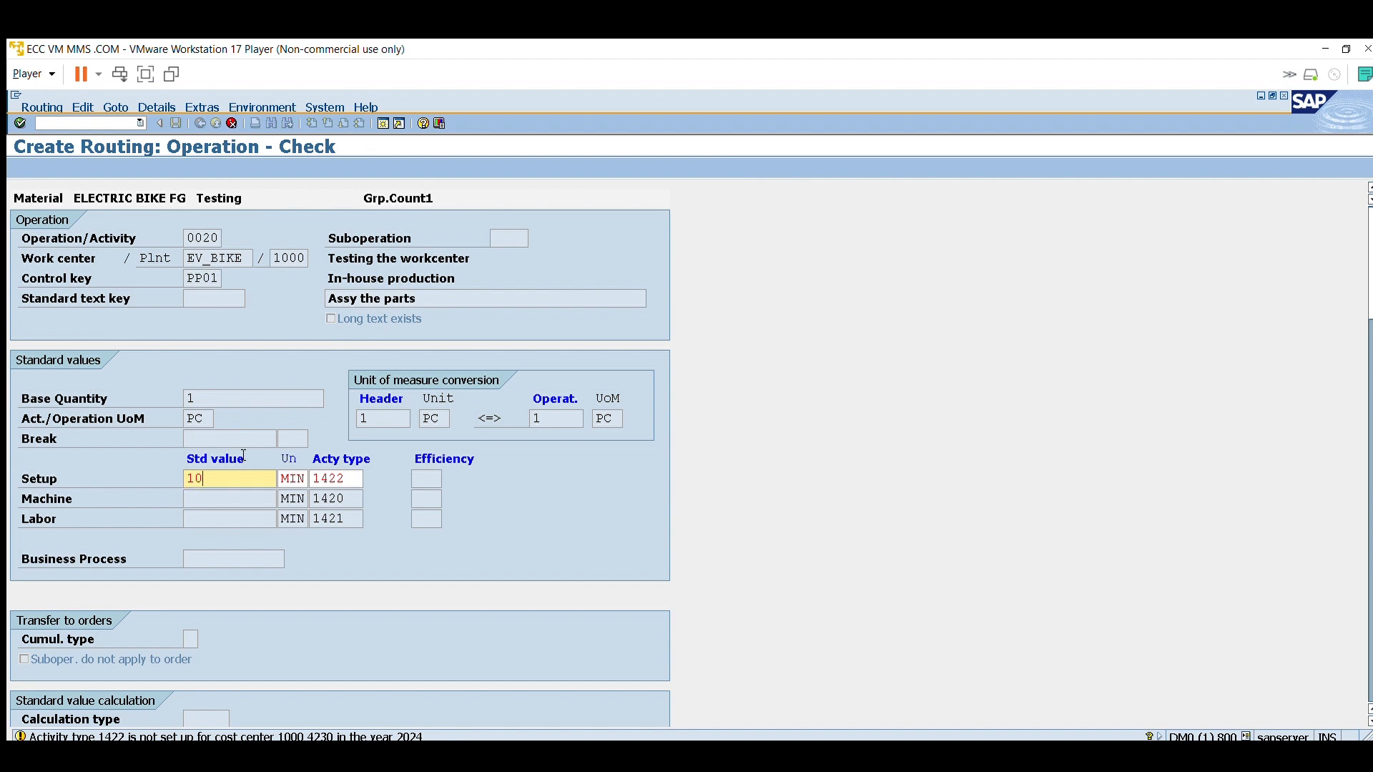
pyautogui.press('Return')
pyautogui.press('Return')
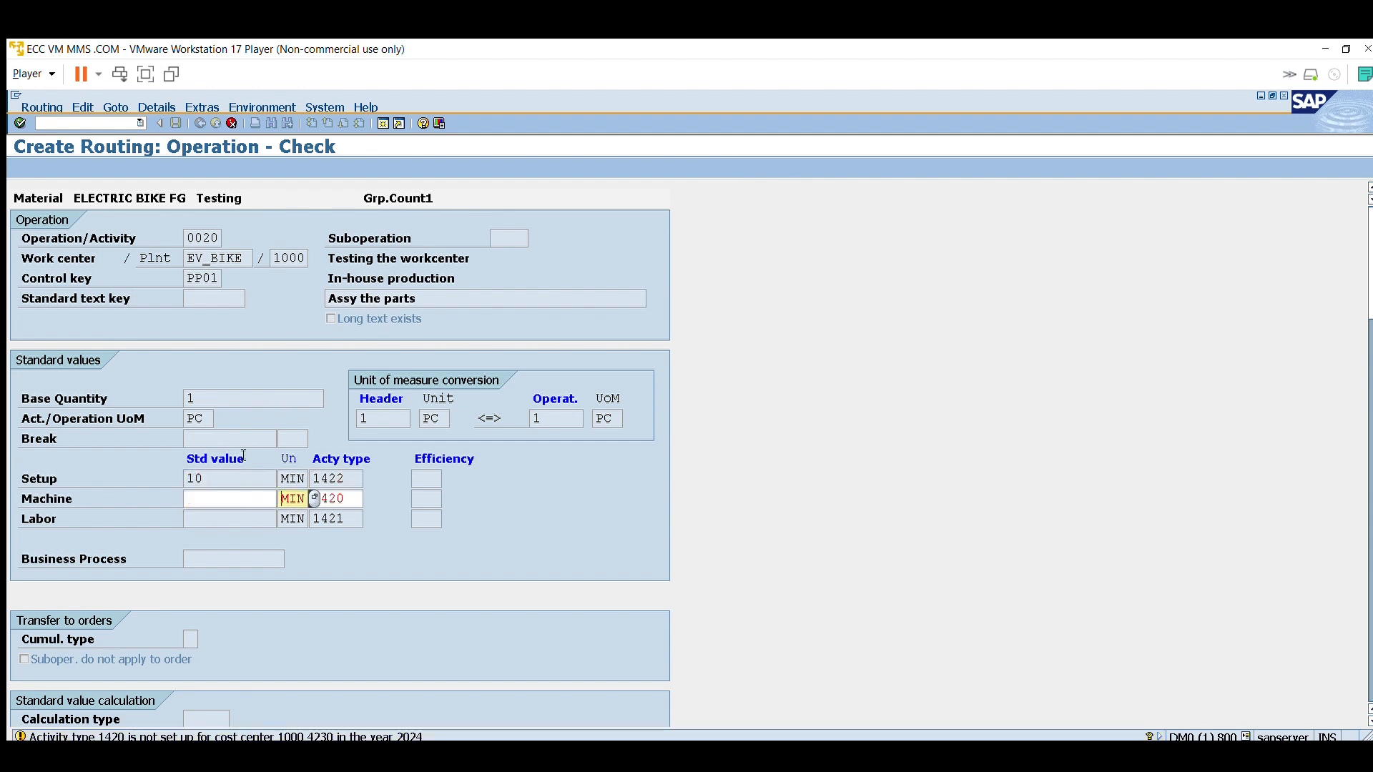
pyautogui.write('15')
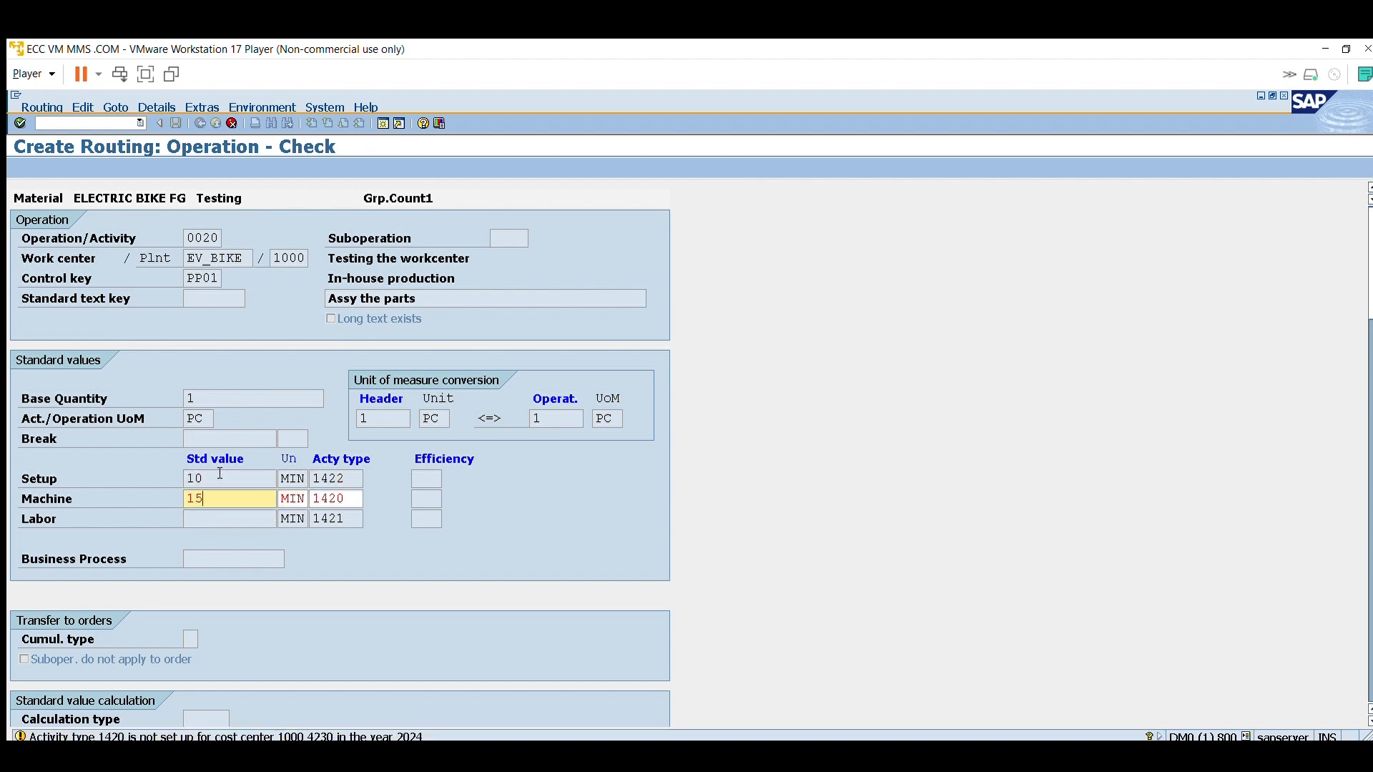
pyautogui.press('Return')
pyautogui.press('Return')
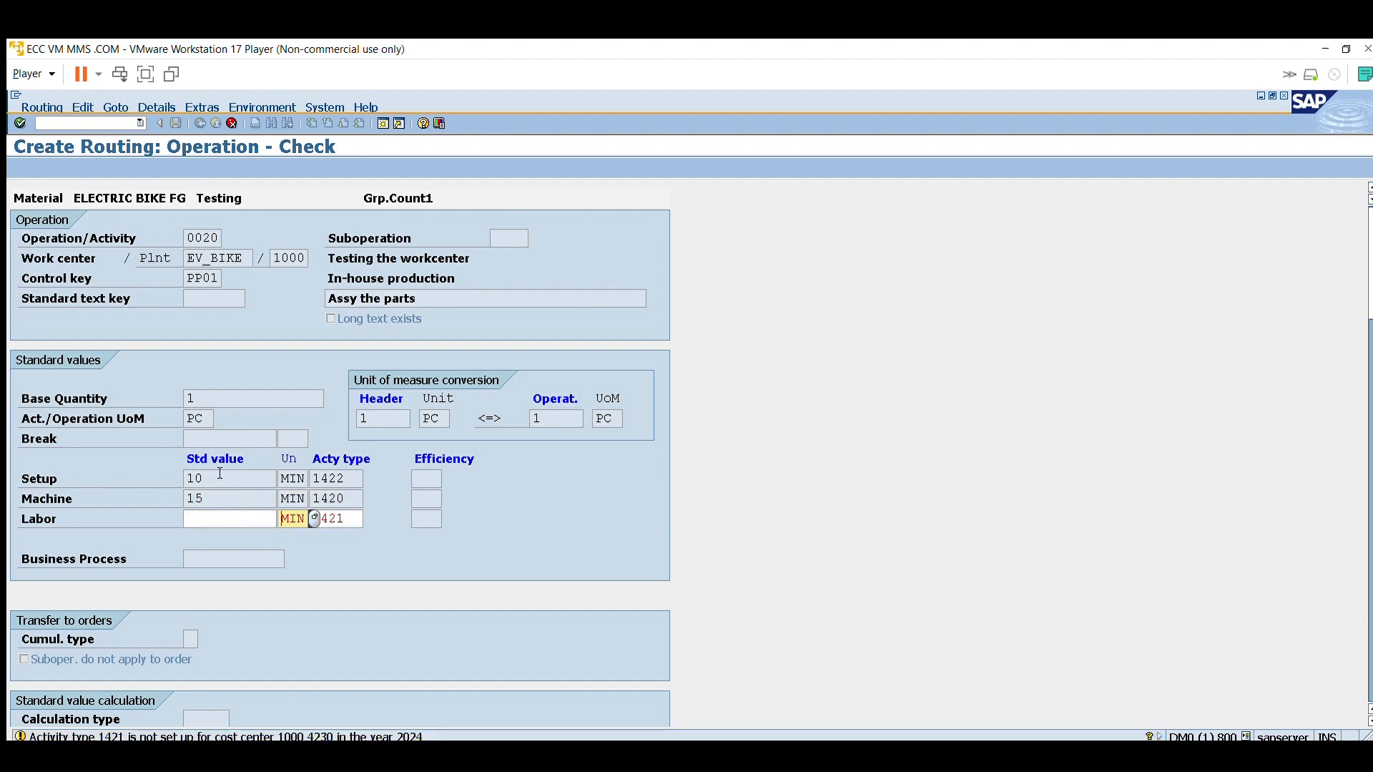
# - Set operation 0020's labor standard value to 30 MIN and save the routing
pyautogui.hotkey('shift', 'Tab')
pyautogui.write('30')
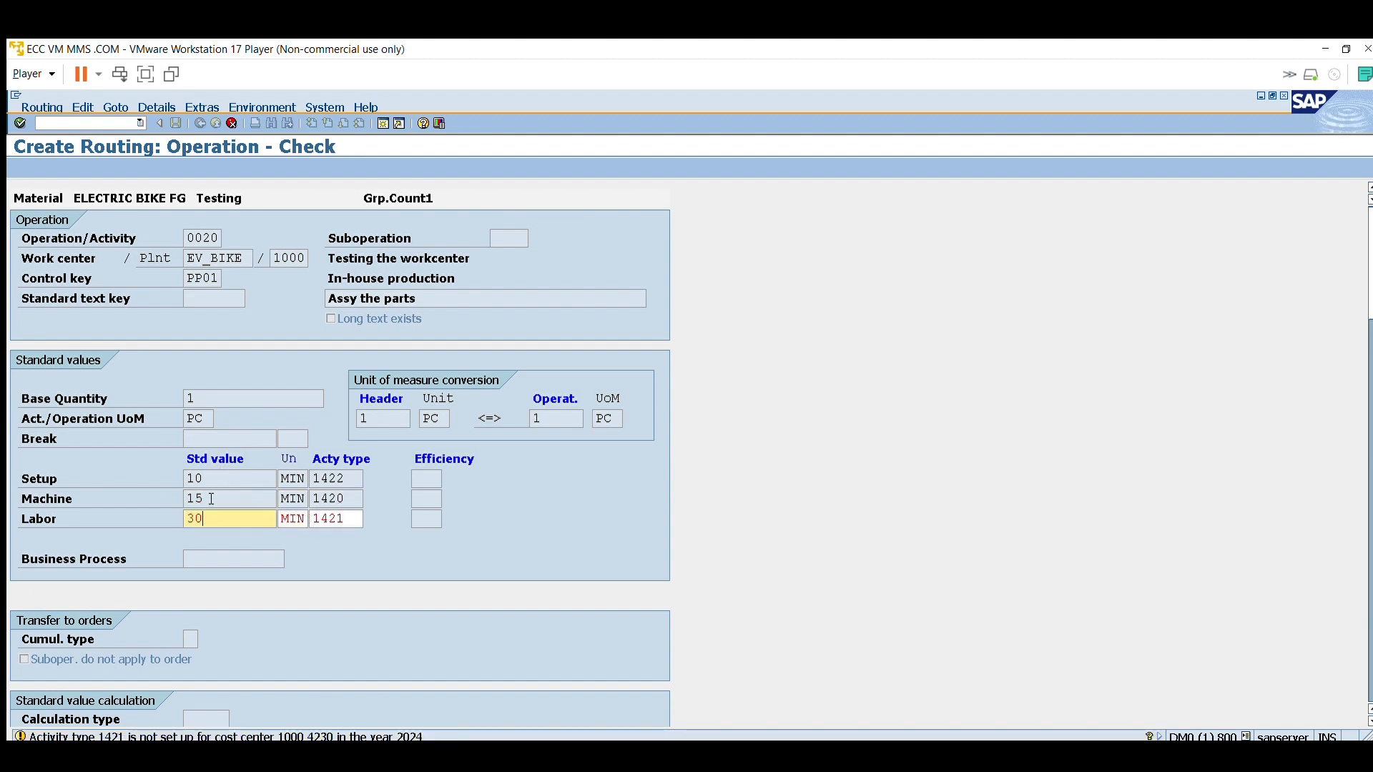
pyautogui.press('Return')
pyautogui.press('F3')
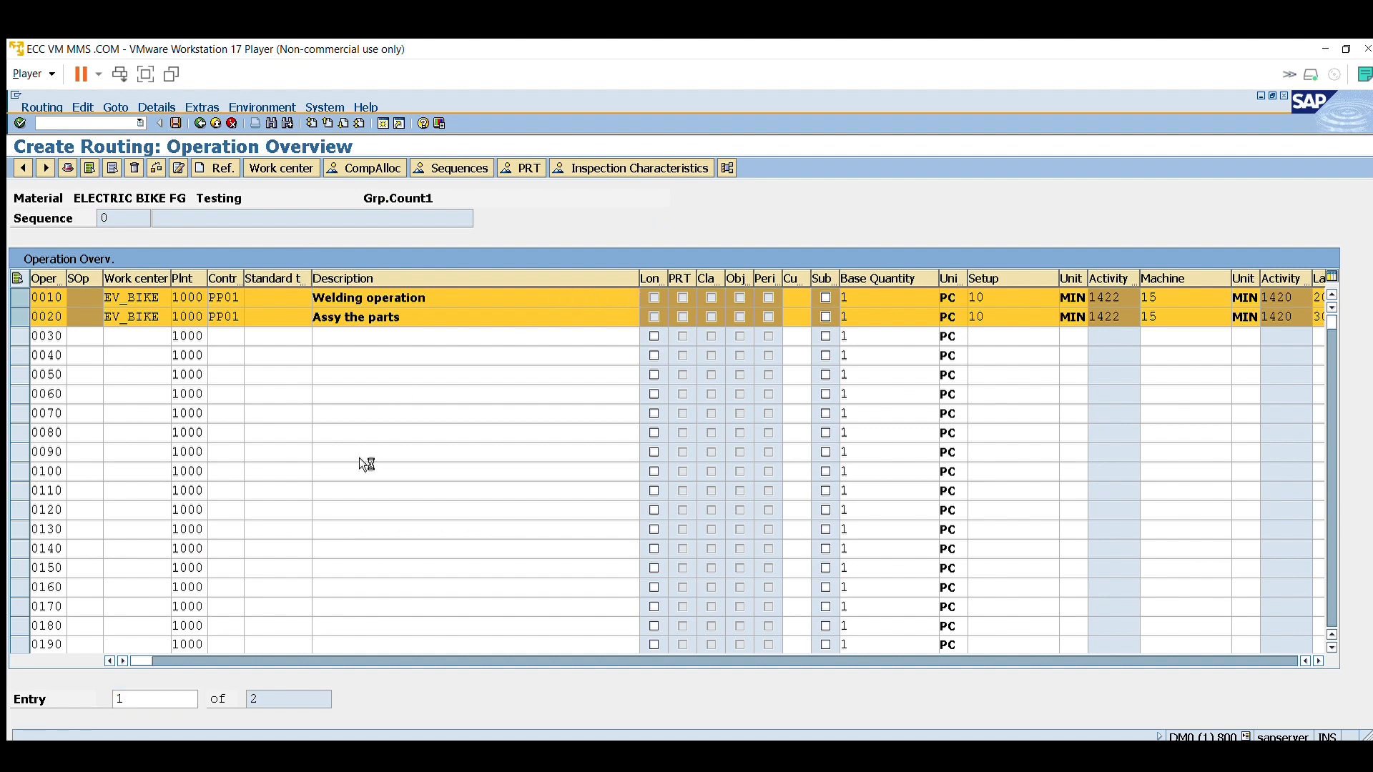
pyautogui.hotkey('ctrl', 's')
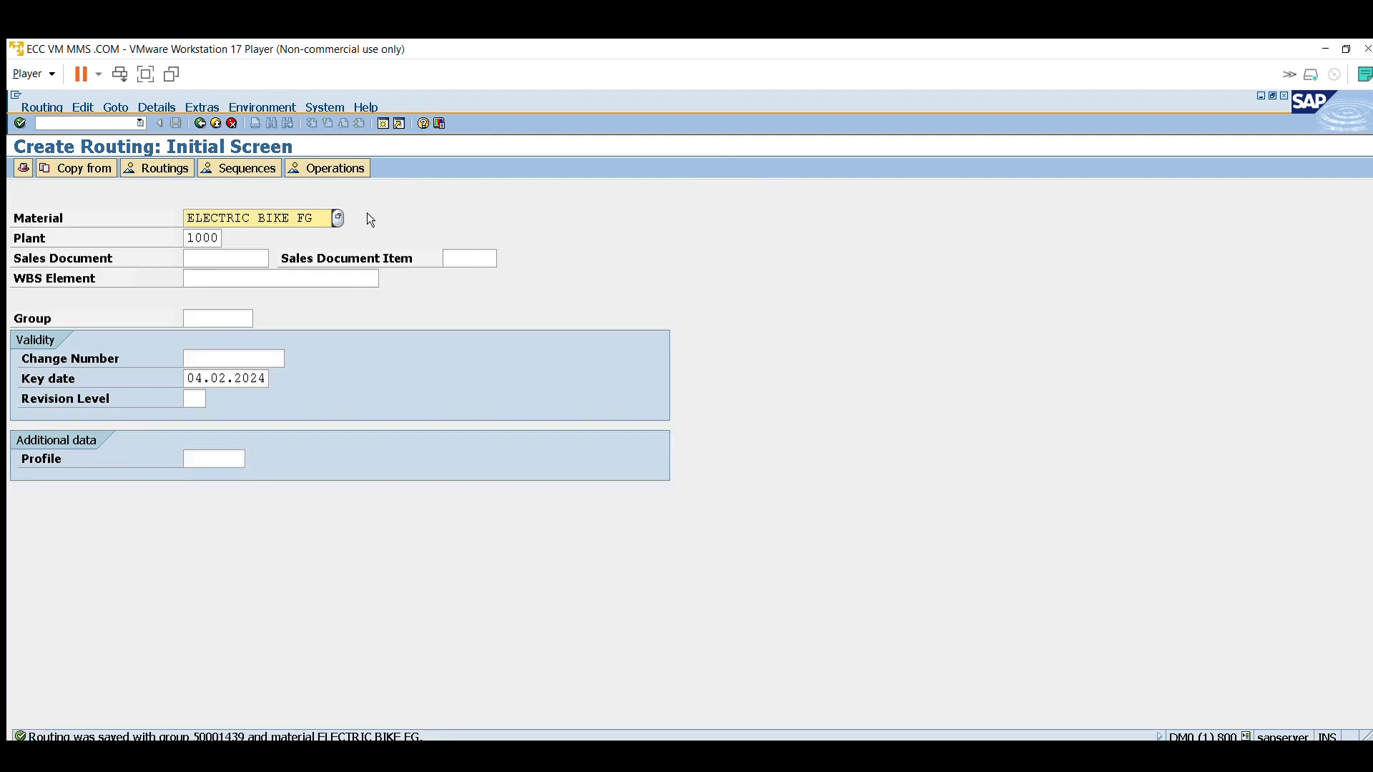
# - Start a routing for material ELECTRIC BIKE SFG in plant 1000 with usage 1 and status 4
pyautogui.write('S')
pyautogui.press('Return')
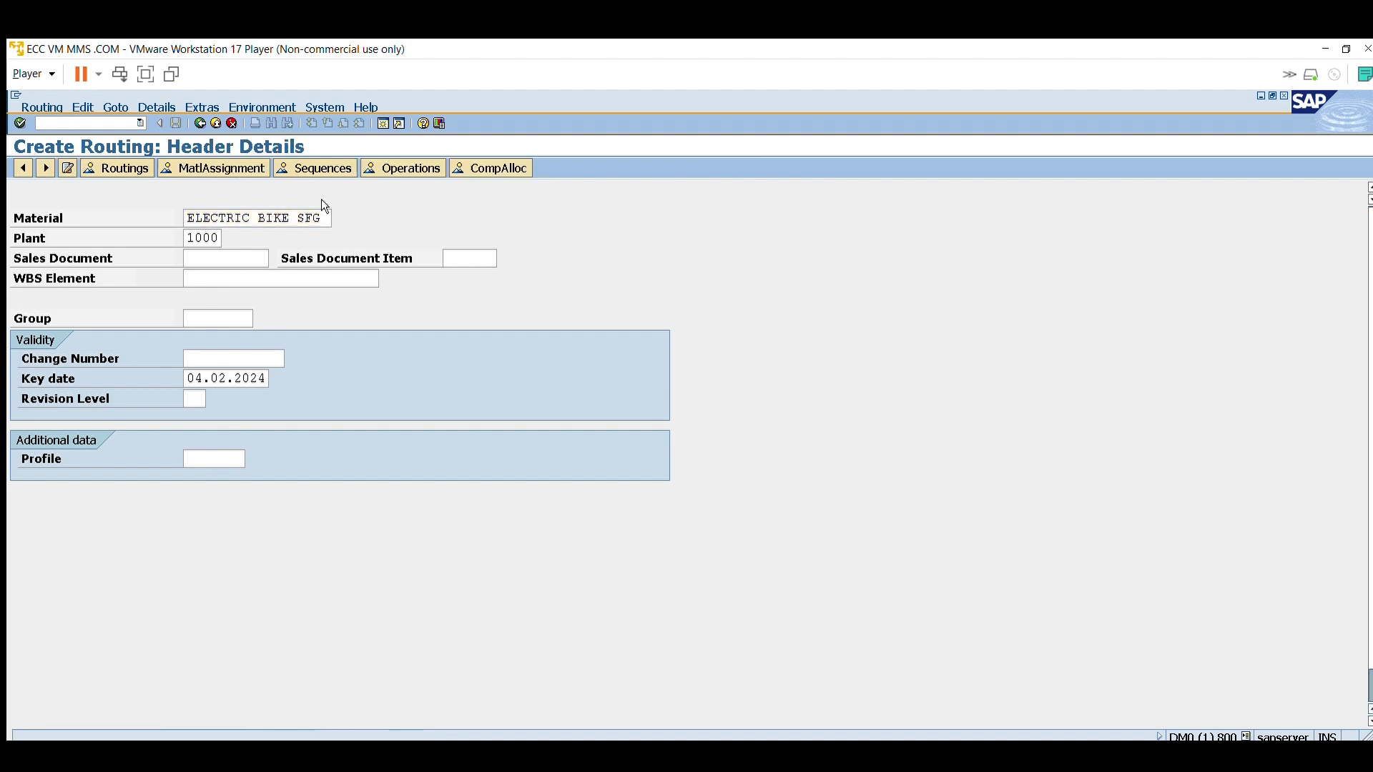
pyautogui.click(198, 416)
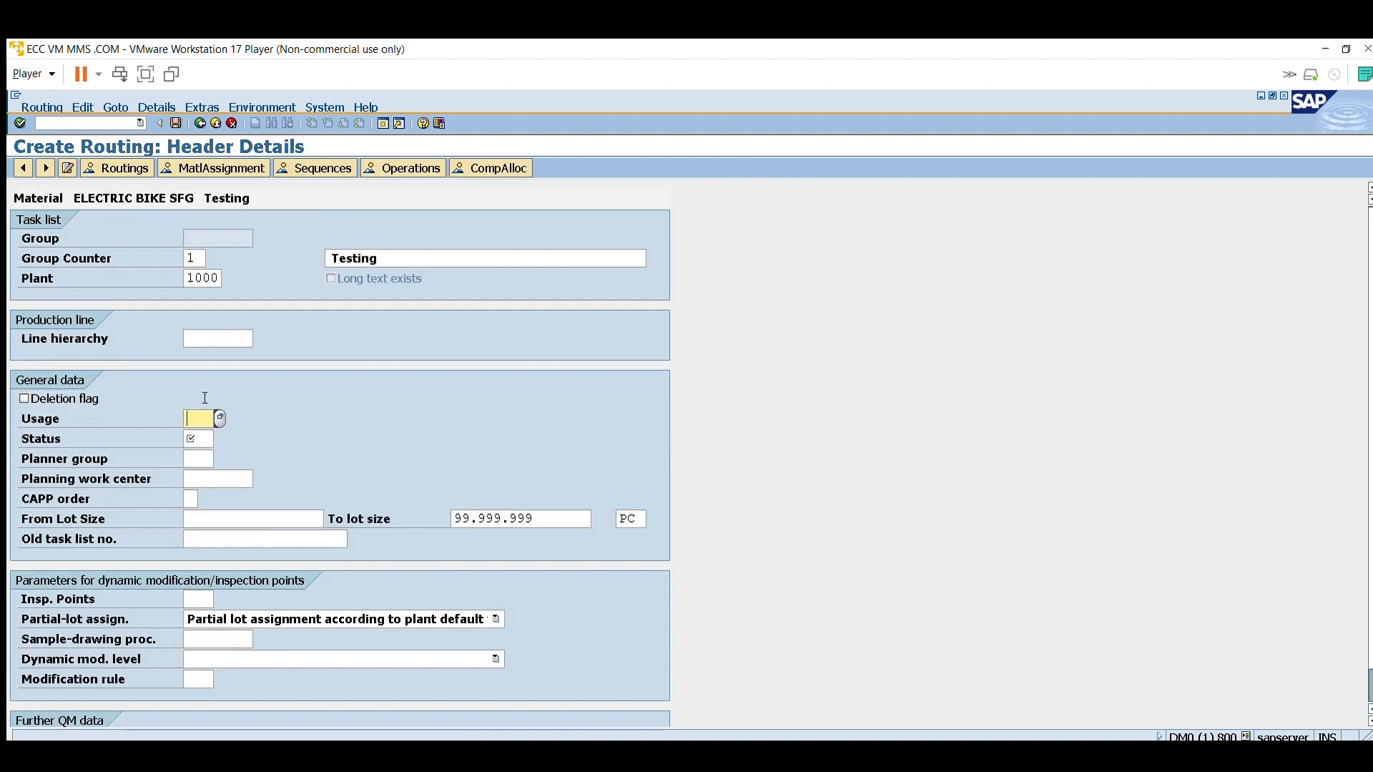
pyautogui.write('1')
pyautogui.press('Tab')
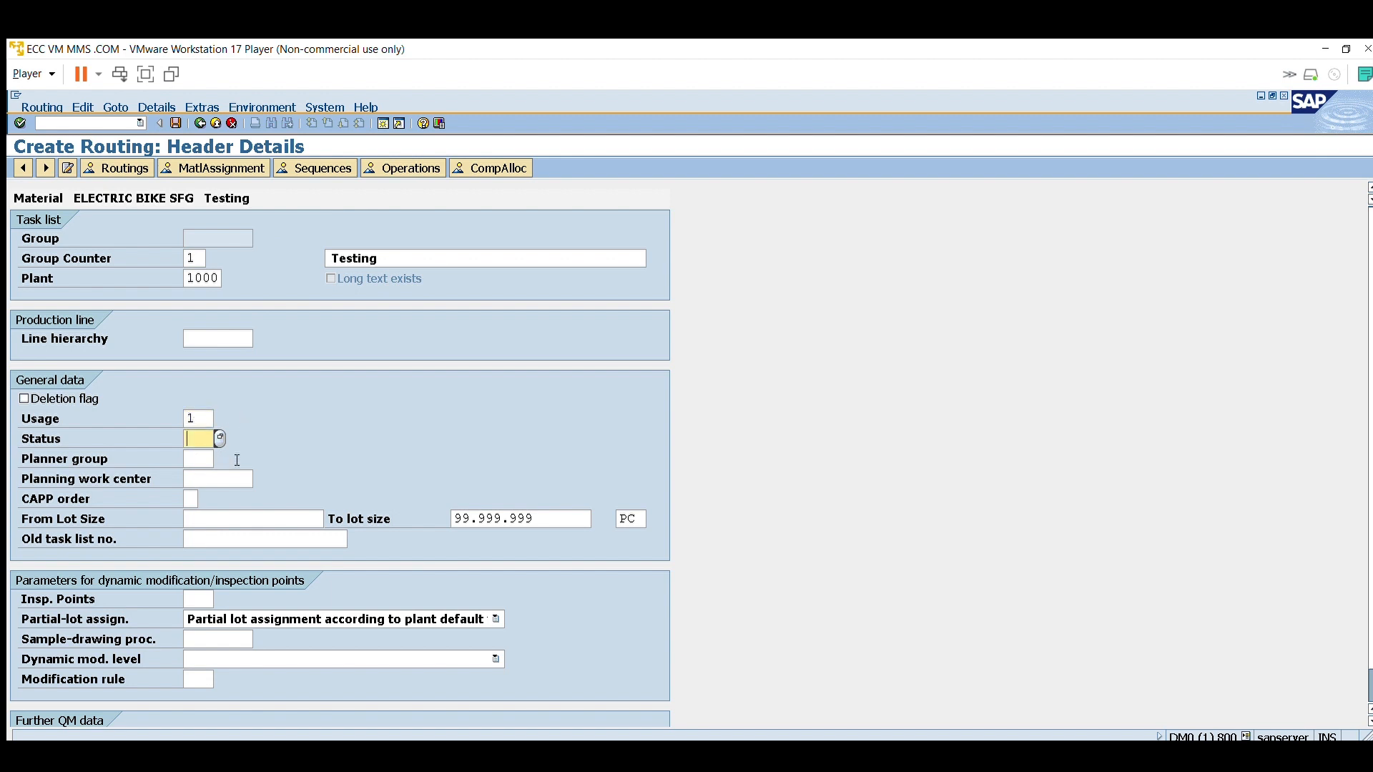
pyautogui.write('4')
# - Open the SFG routing's operation overview and assign work center EV_BIKE to operation 0010
pyautogui.click(401, 167)
pyautogui.click(140, 294)
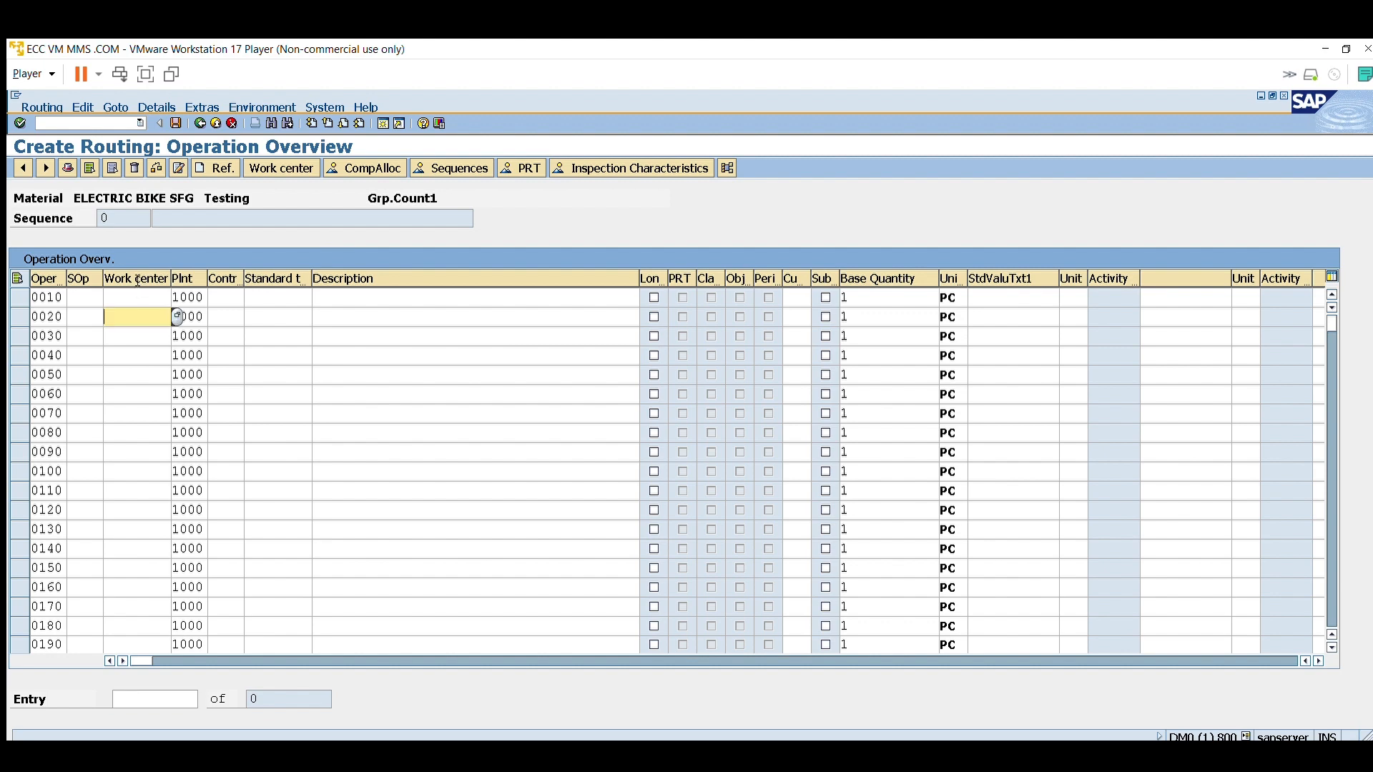
pyautogui.click(143, 314)
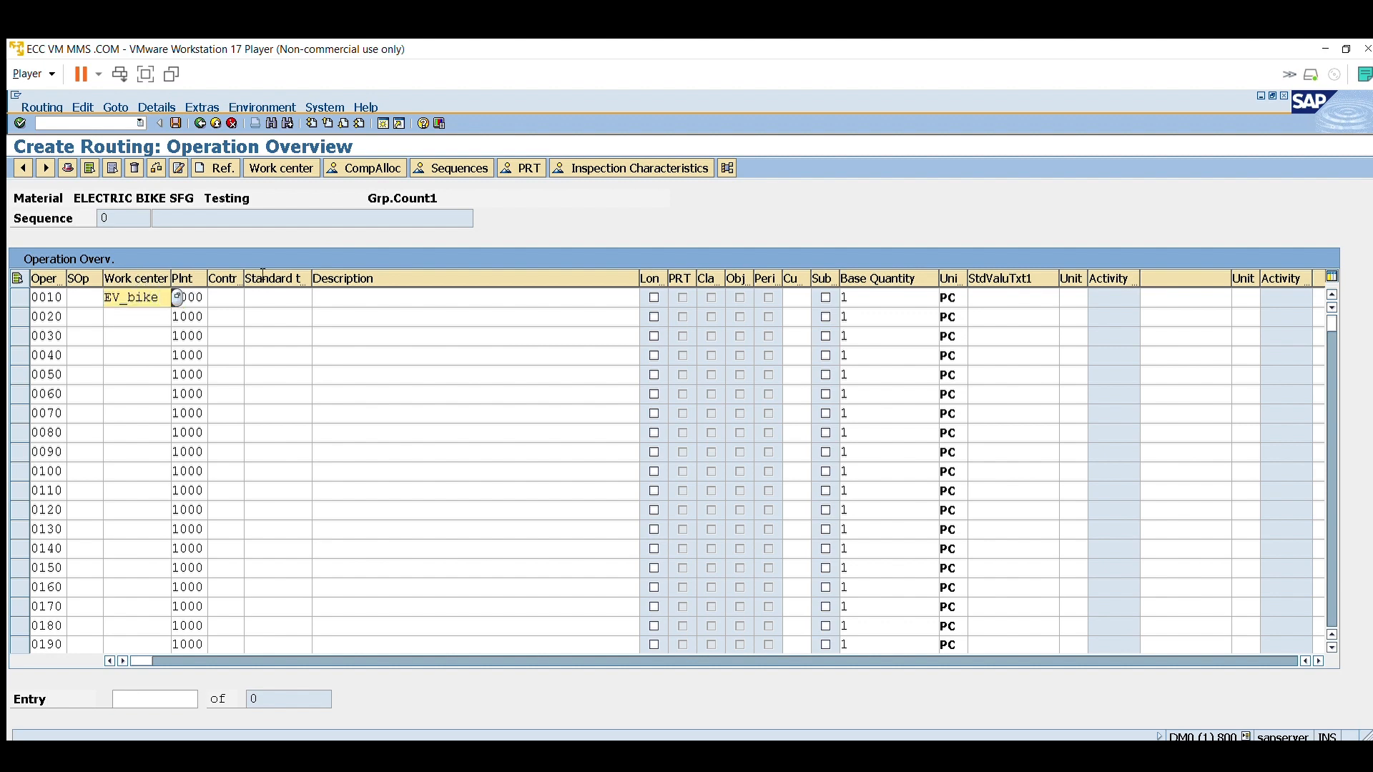
pyautogui.press('Return')
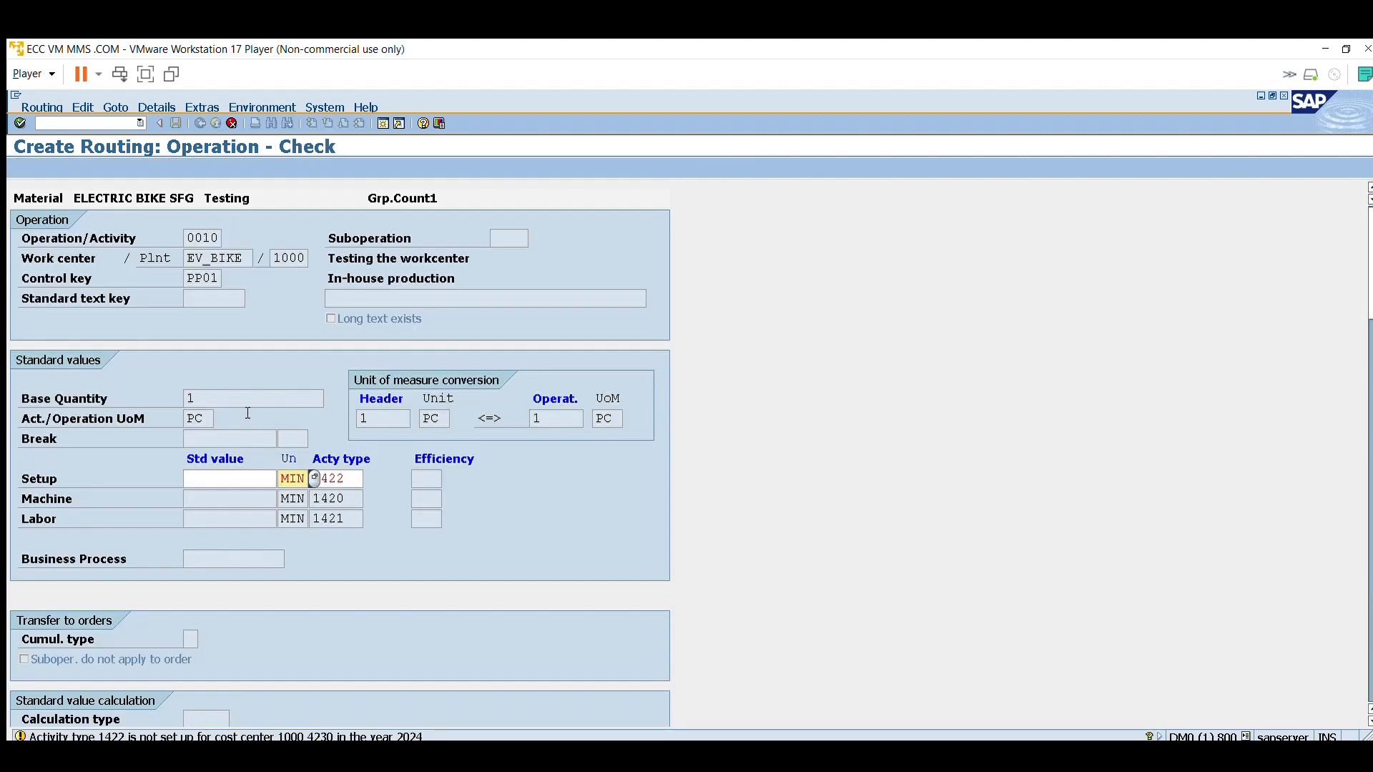
# - Set operation 0010's standard values to 10 MIN for setup and 15 MIN for machine
pyautogui.write('10')
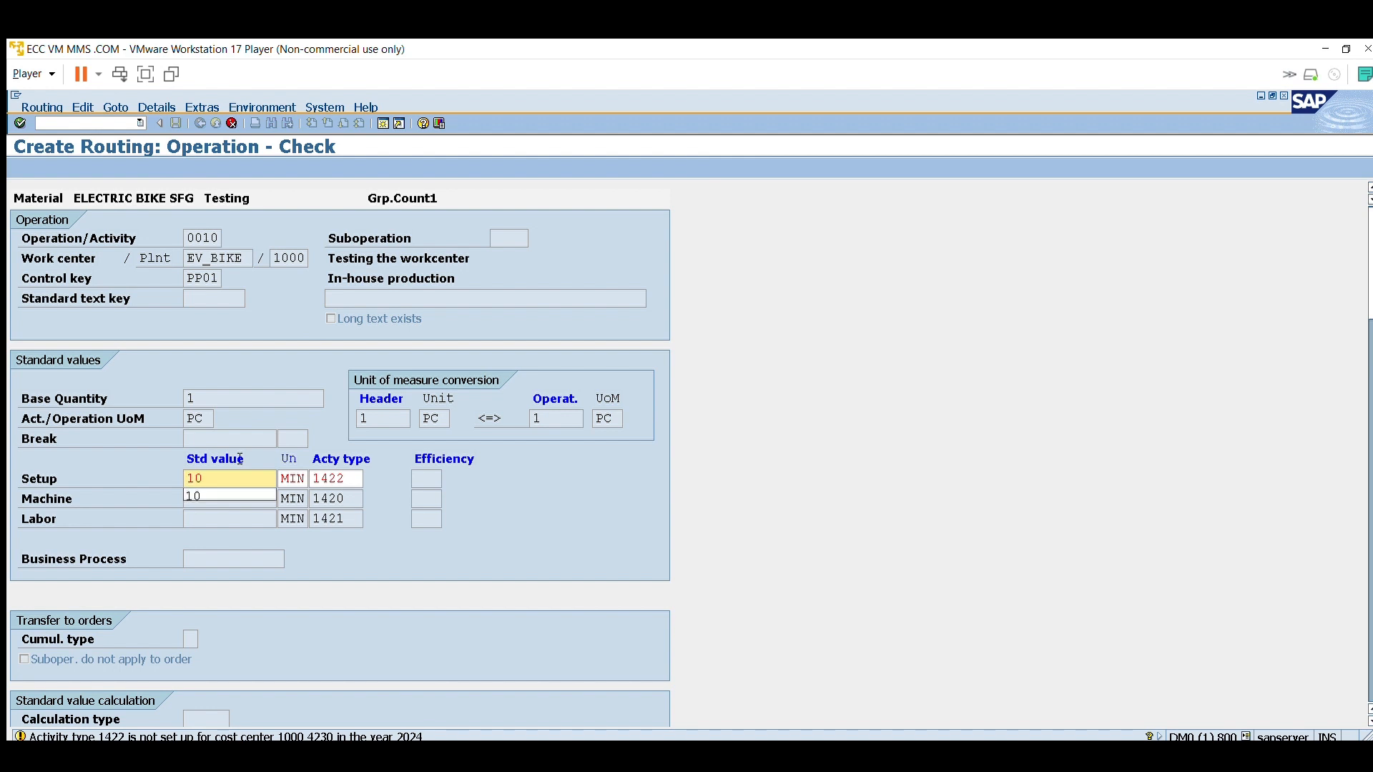
pyautogui.press('Return')
pyautogui.press('Return')
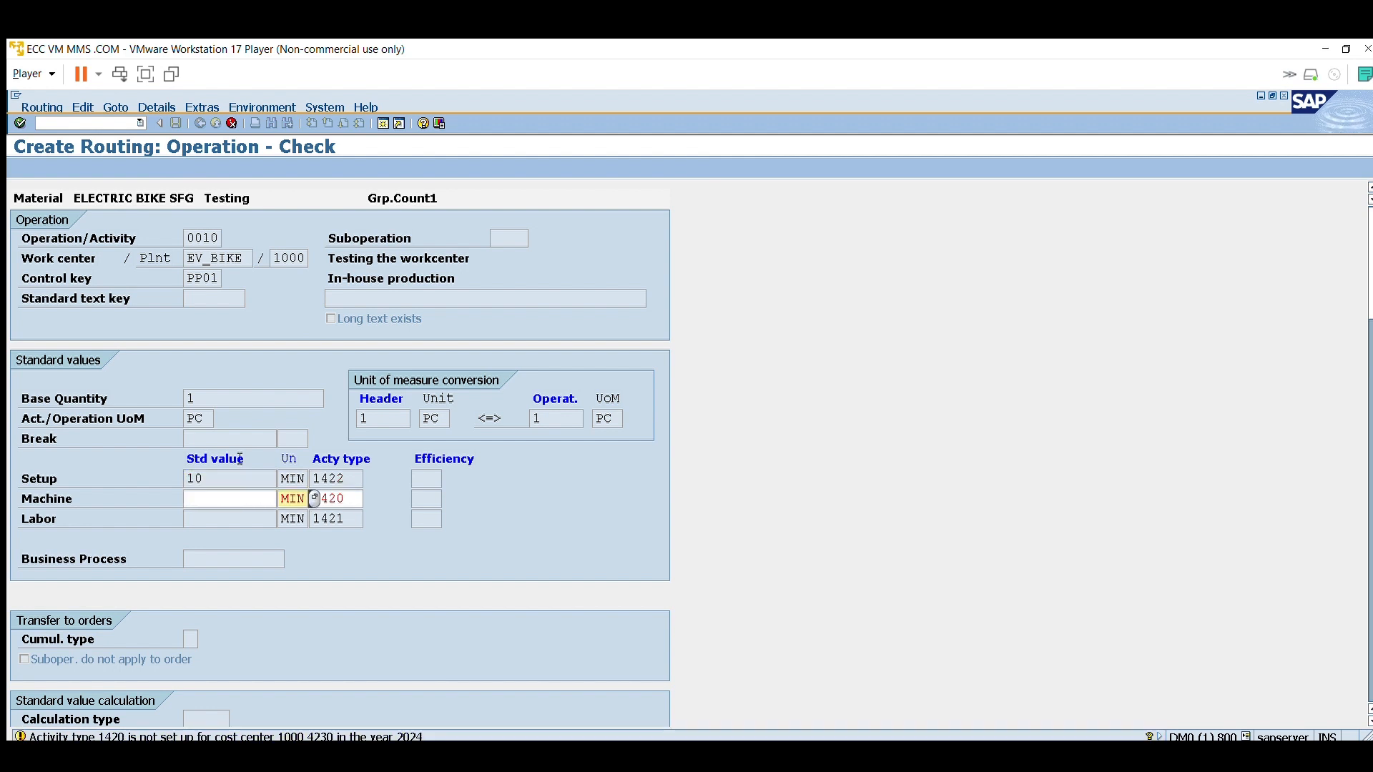
pyautogui.click(249, 499)
pyautogui.write('15')
pyautogui.press('Return')
pyautogui.press('Return')
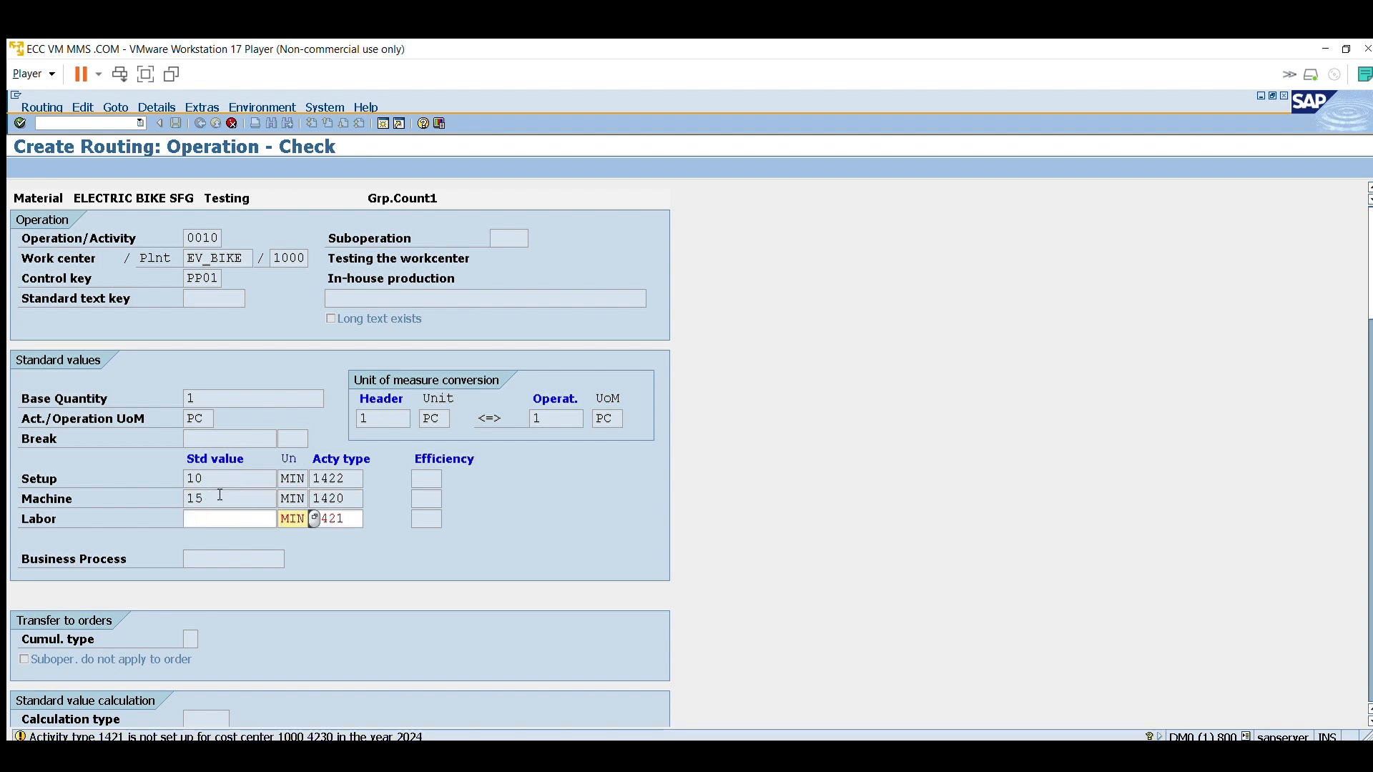
# - Set operation 0010's labor standard value to 20 MIN and complete the operation check
pyautogui.hotkey('shift', 'Tab')
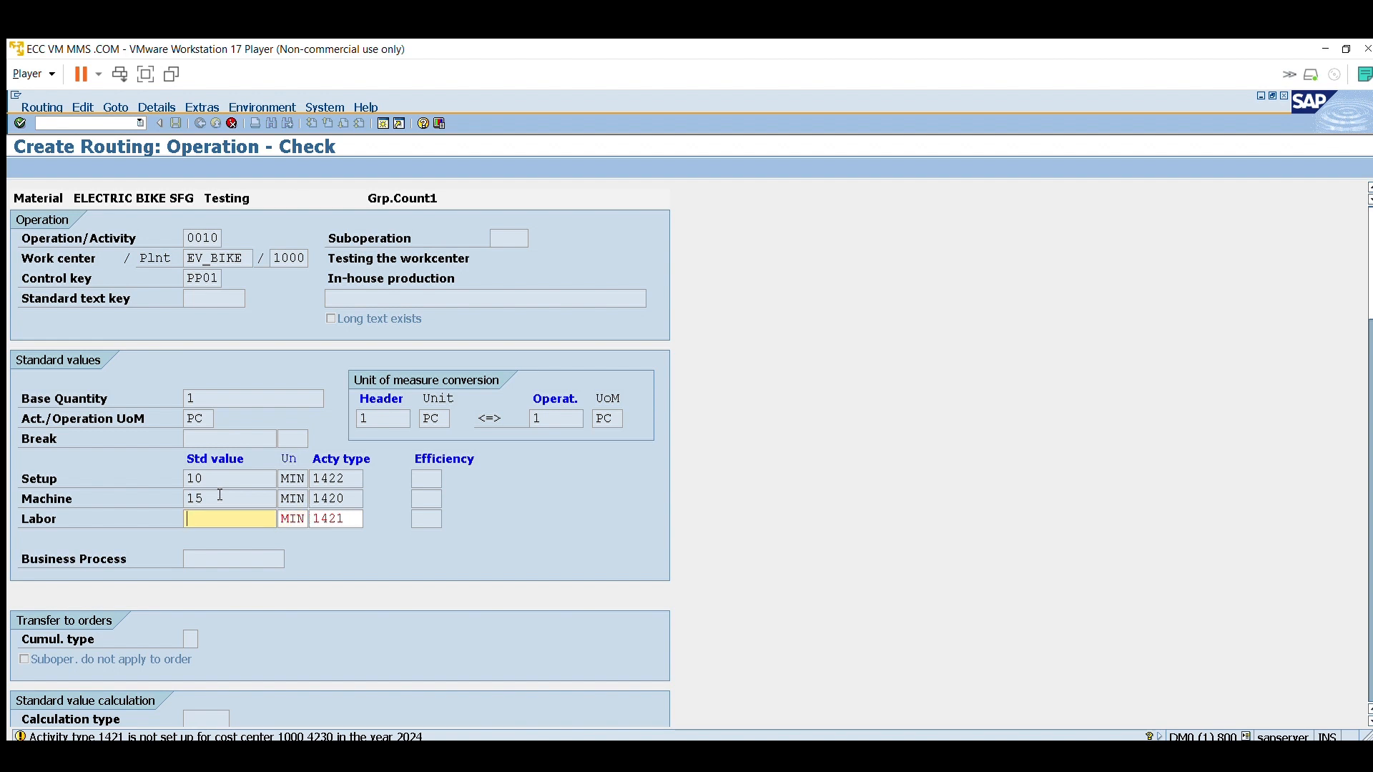
pyautogui.write('20')
pyautogui.press('Return')
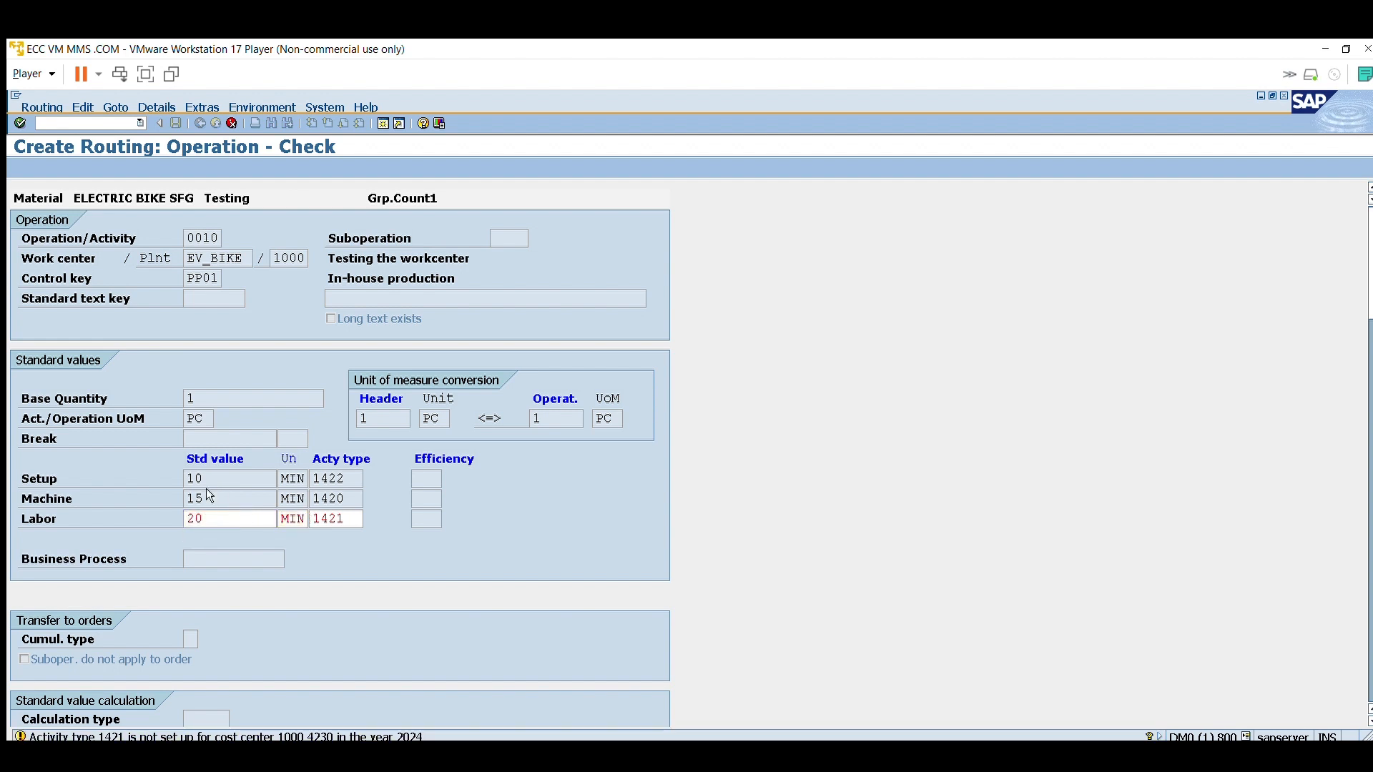
pyautogui.press('Return')
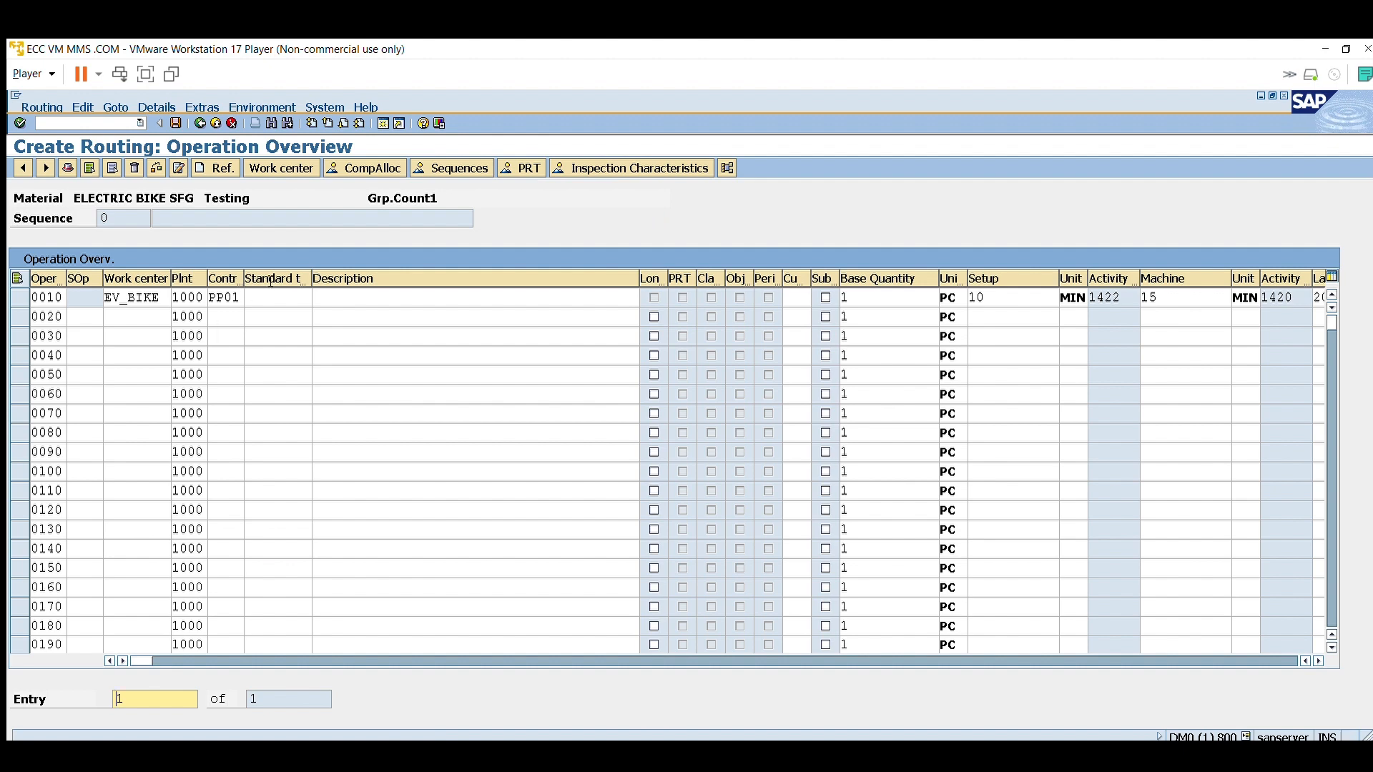
# - Enter "pakcing the SFG" as the description of operation 0010 and save the routing
pyautogui.click(346, 286)
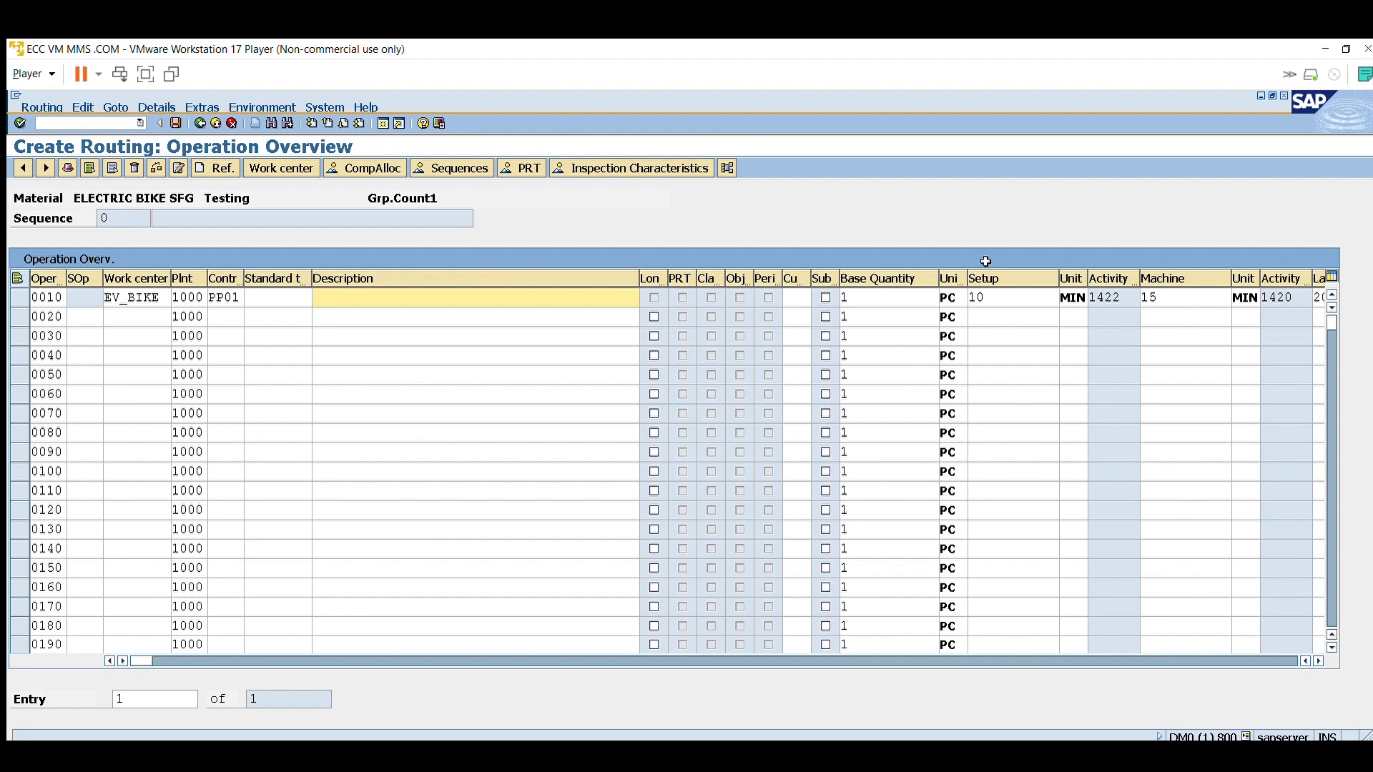
pyautogui.click(998, 297)
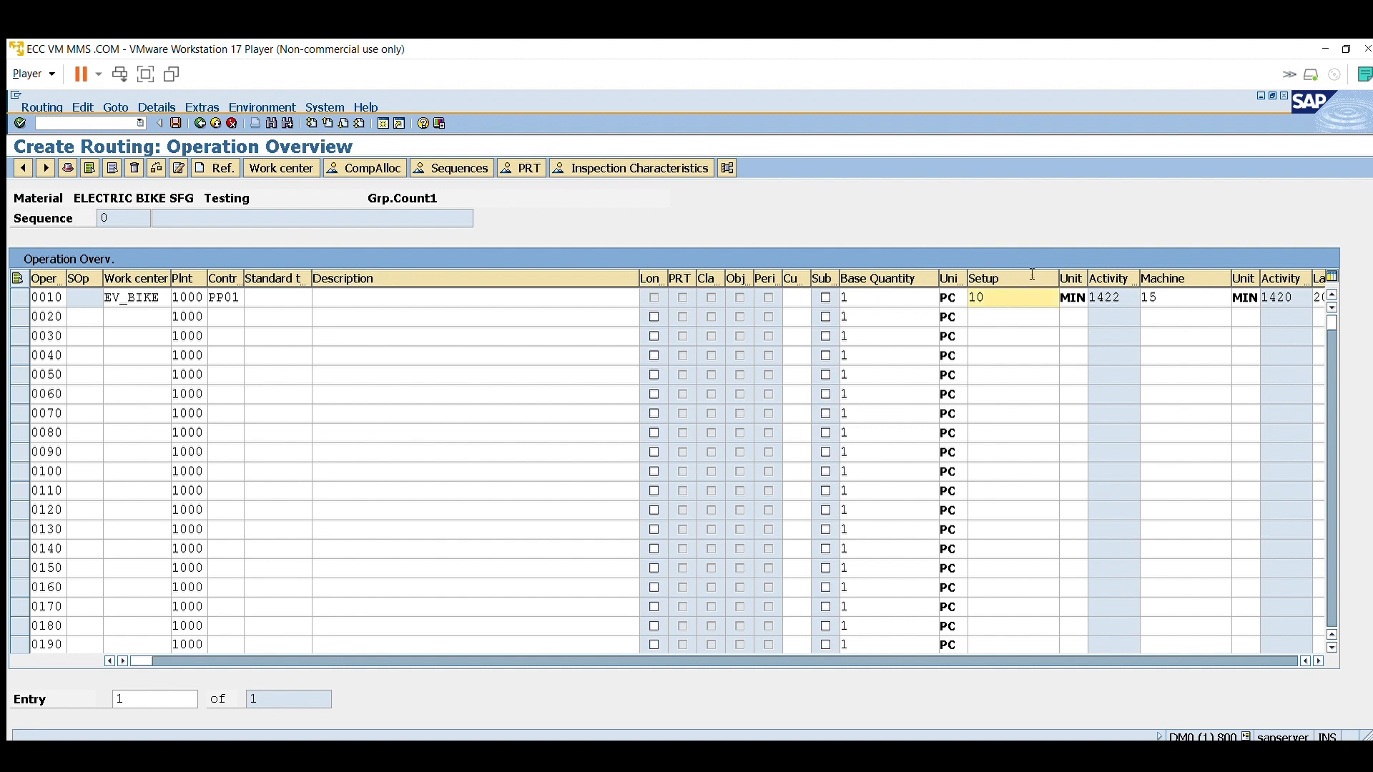
pyautogui.click(1169, 295)
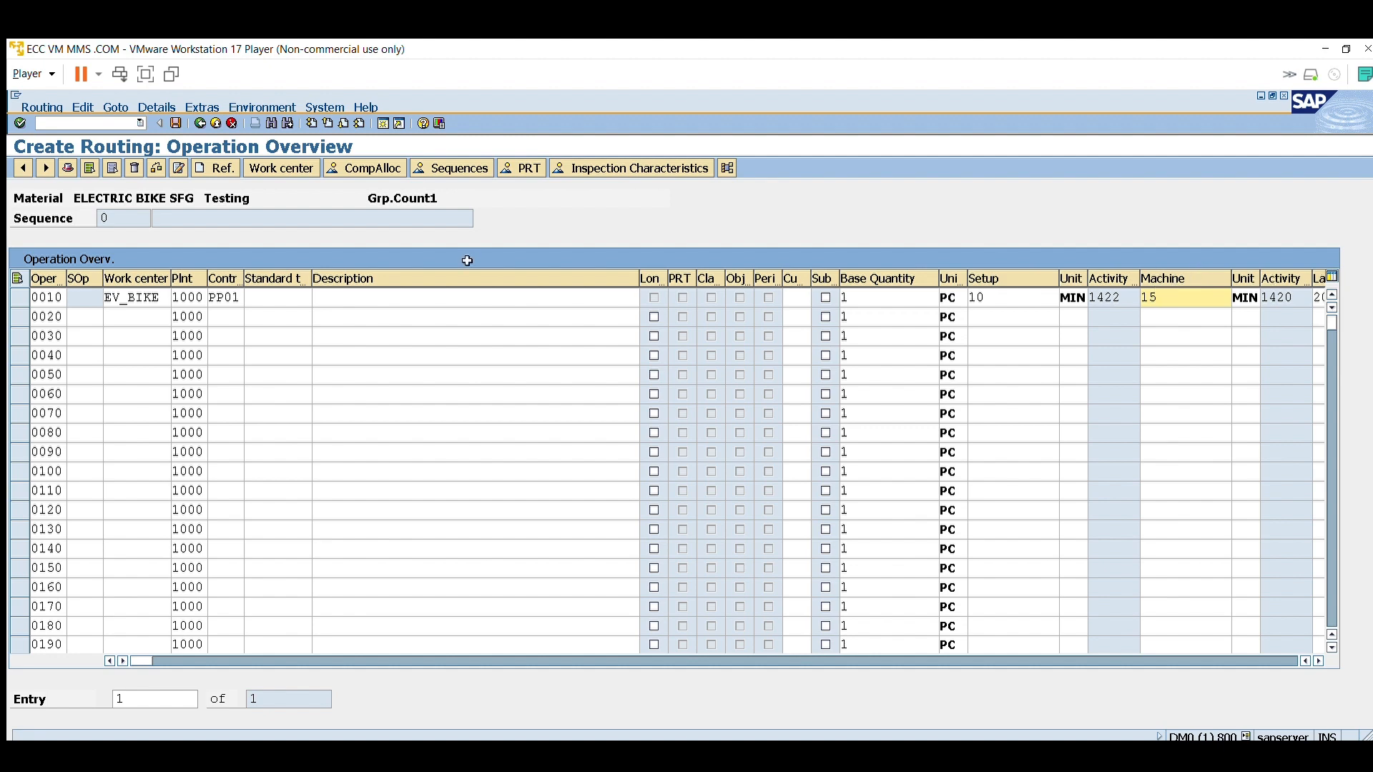
pyautogui.click(407, 292)
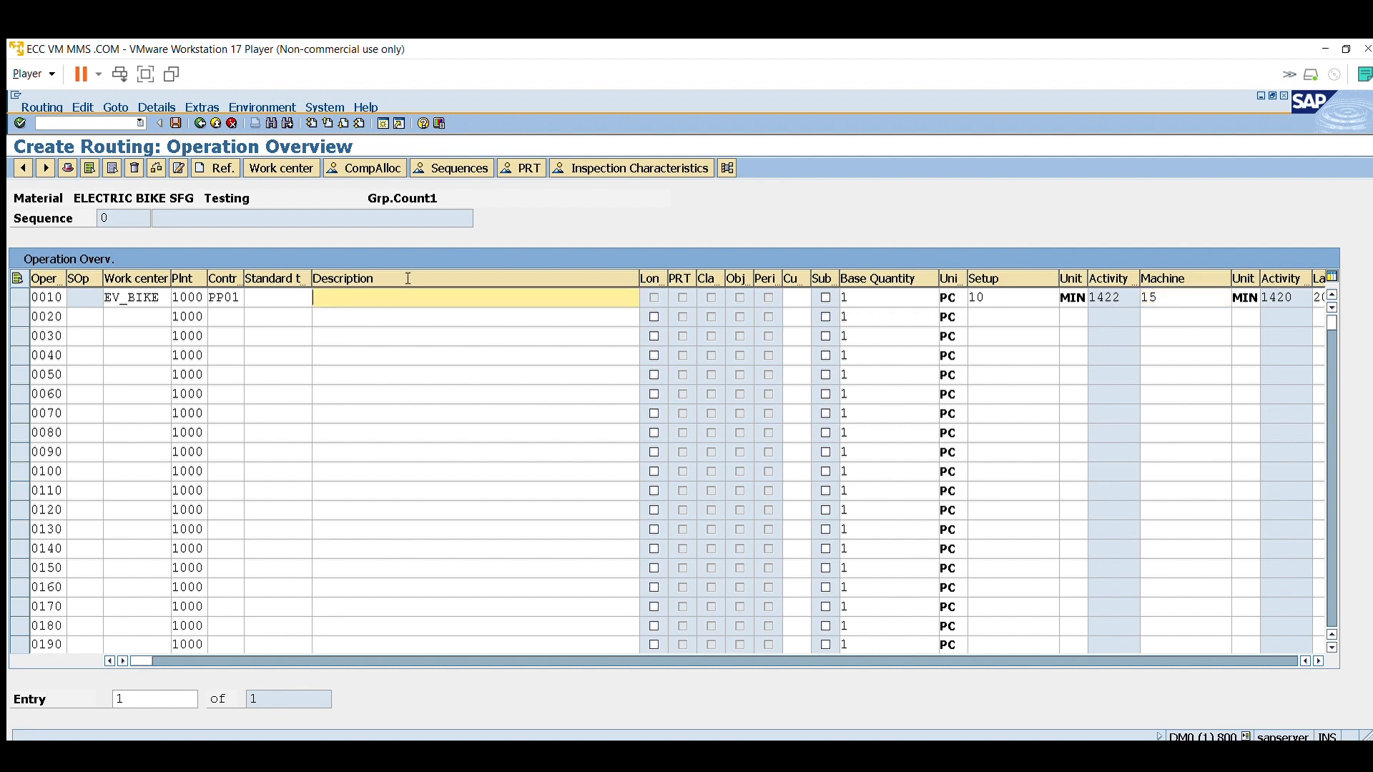
pyautogui.write('pakcing the SFG')
pyautogui.moveTo(158, 295); pyautogui.dragTo(110, 288)
pyautogui.click(112, 288)
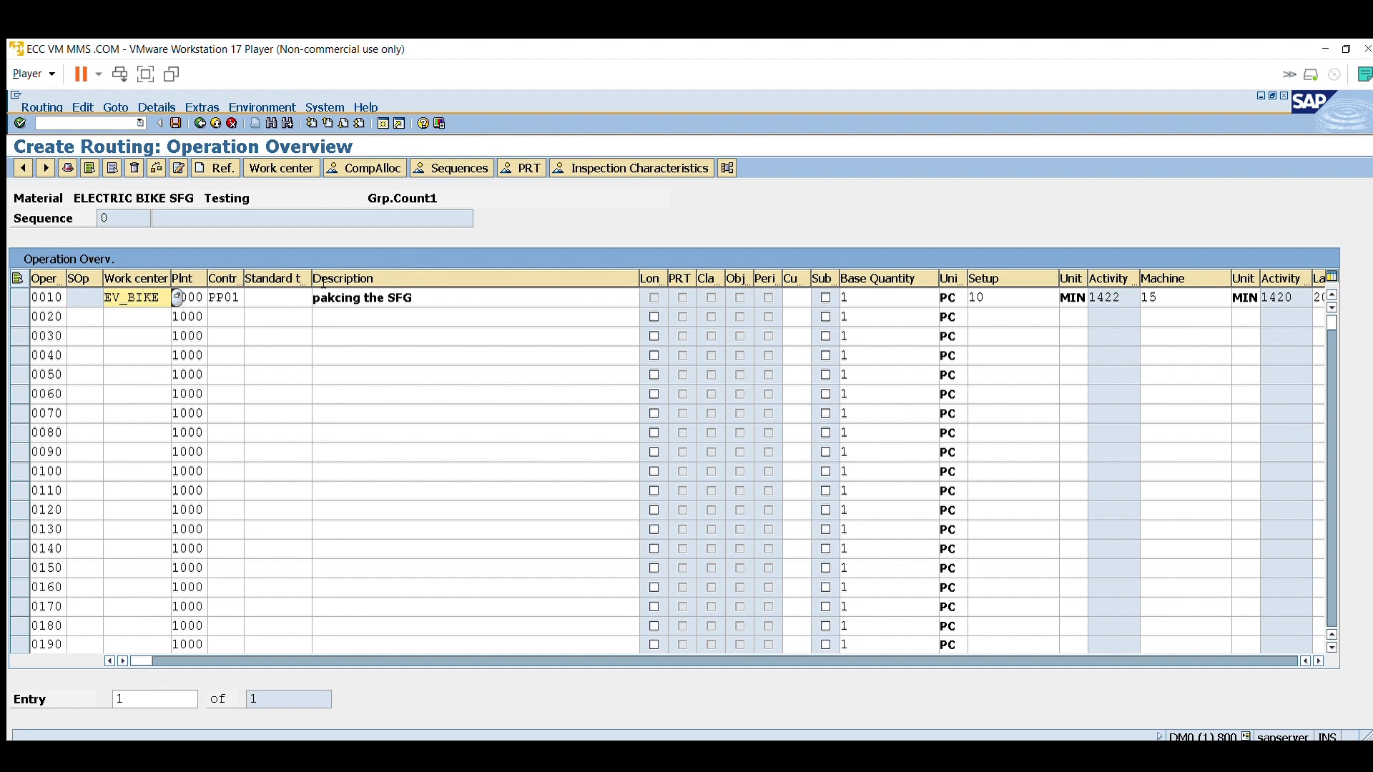
pyautogui.click(176, 122)
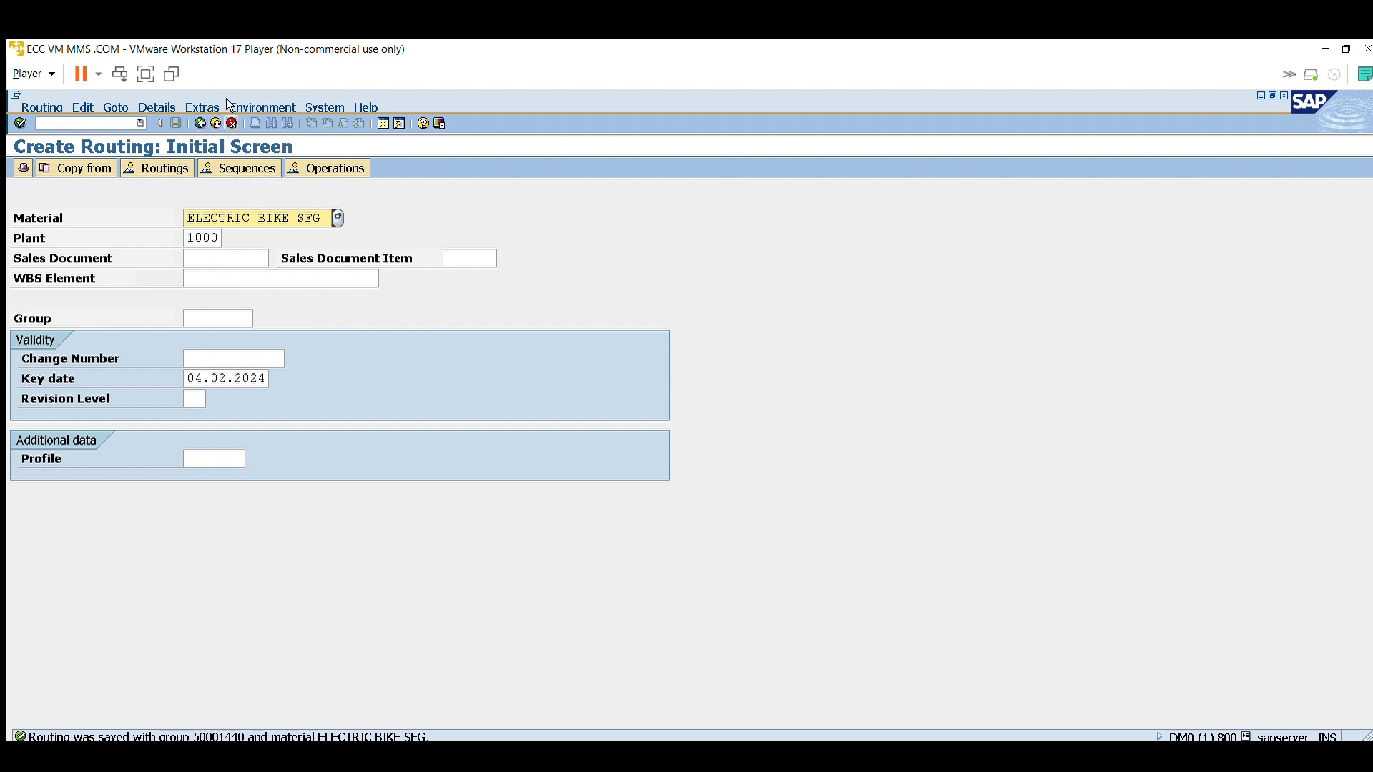
# - Leave routing creation, switch to the Word notes and add the line "BOM T-code: CS01/CS02/CS03" below the material notes
pyautogui.click(216, 123)
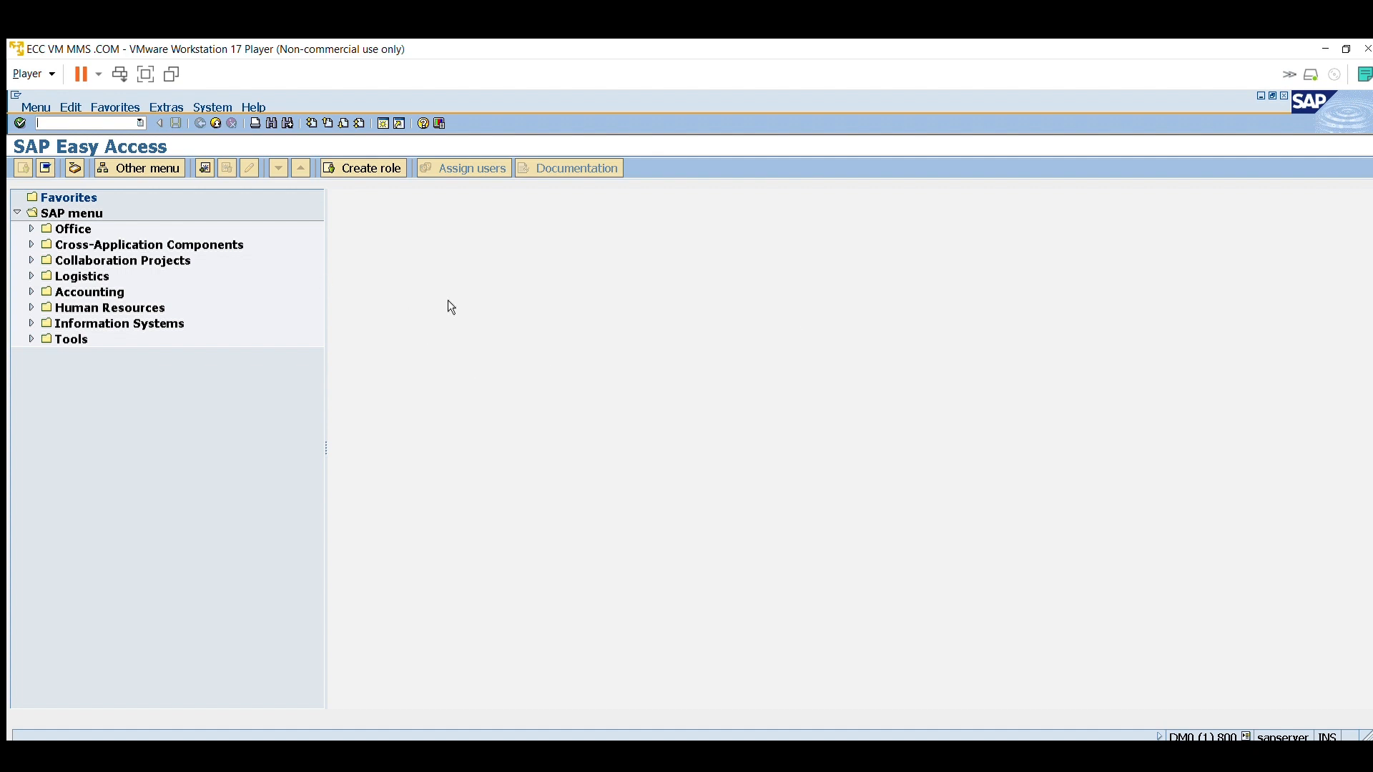
pyautogui.hotkey('alt', 'Tab')
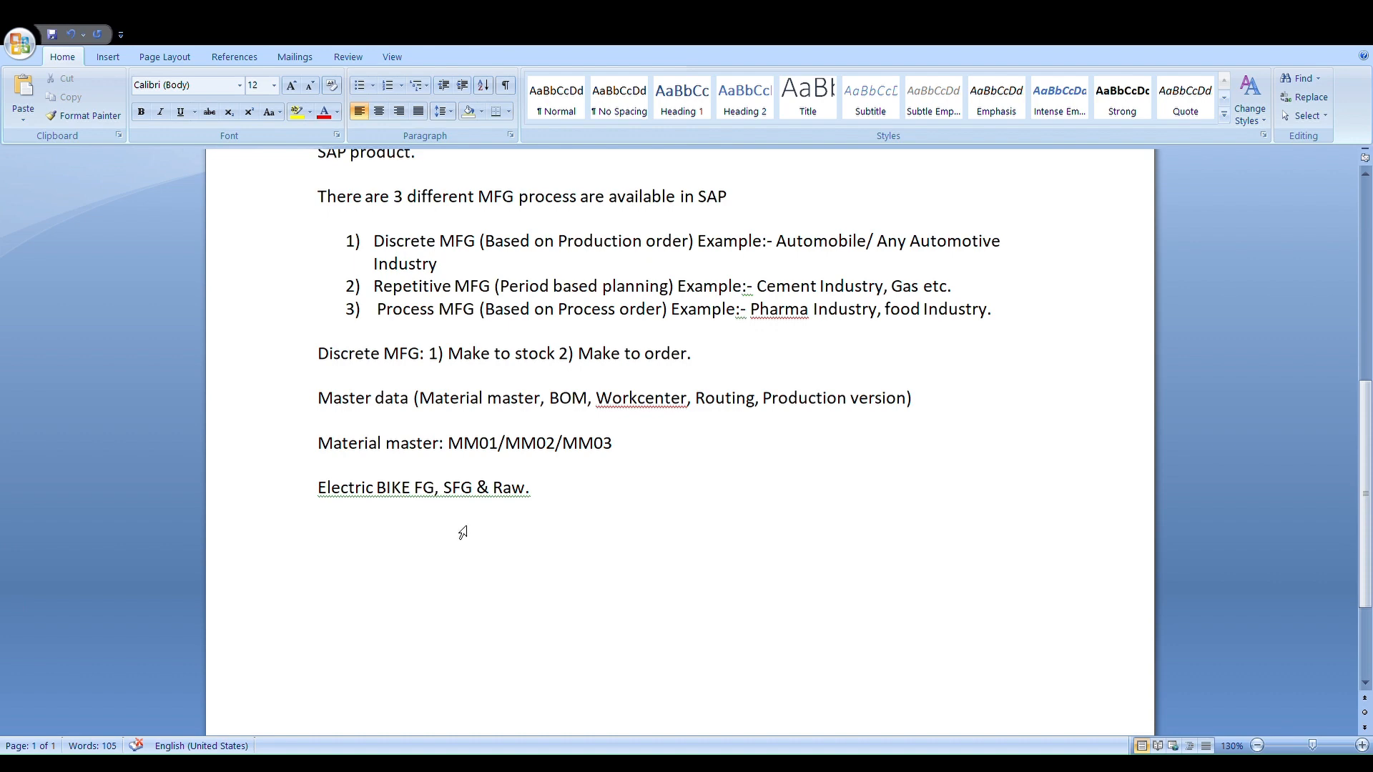
pyautogui.press('Return')
pyautogui.write('BOM')
pyautogui.click(372, 581)
pyautogui.write('T-code: CS01')
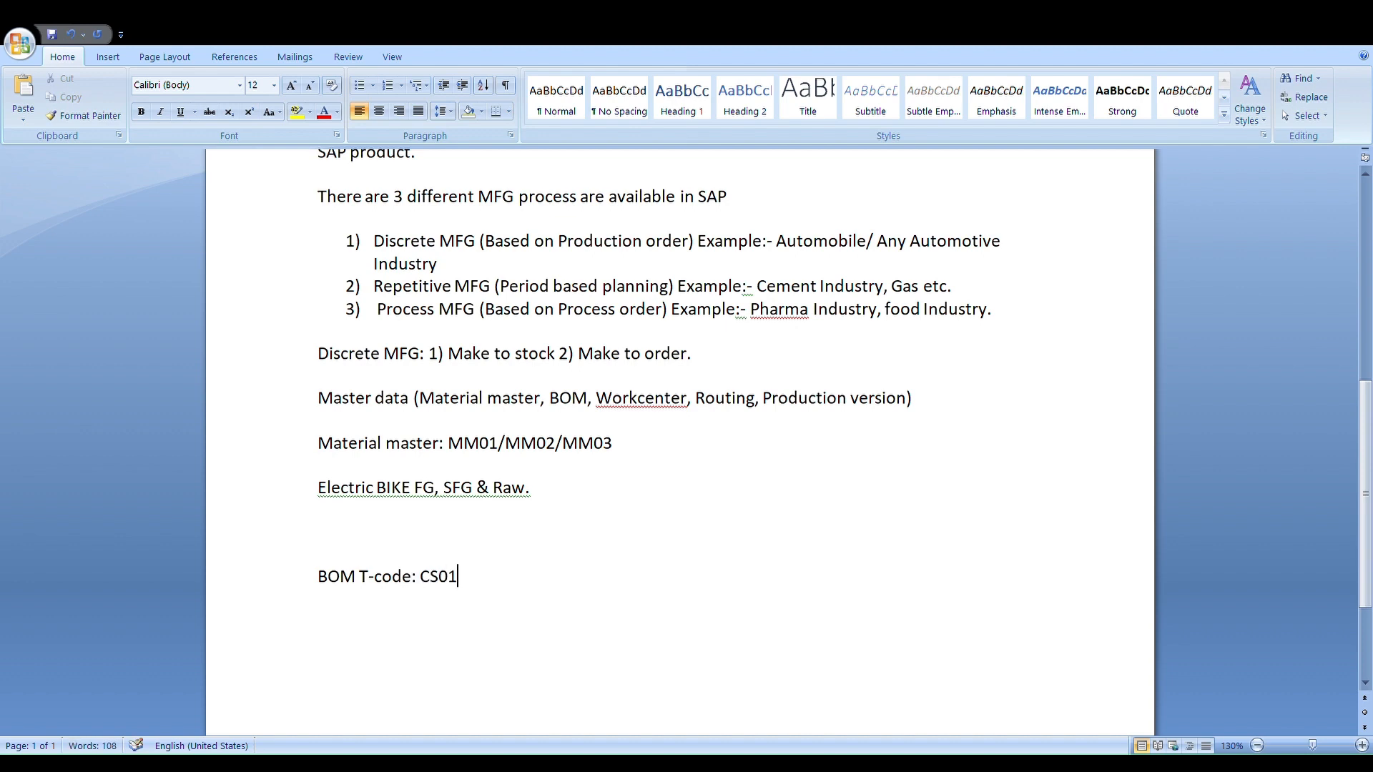
pyautogui.write('/CS02/CS03')
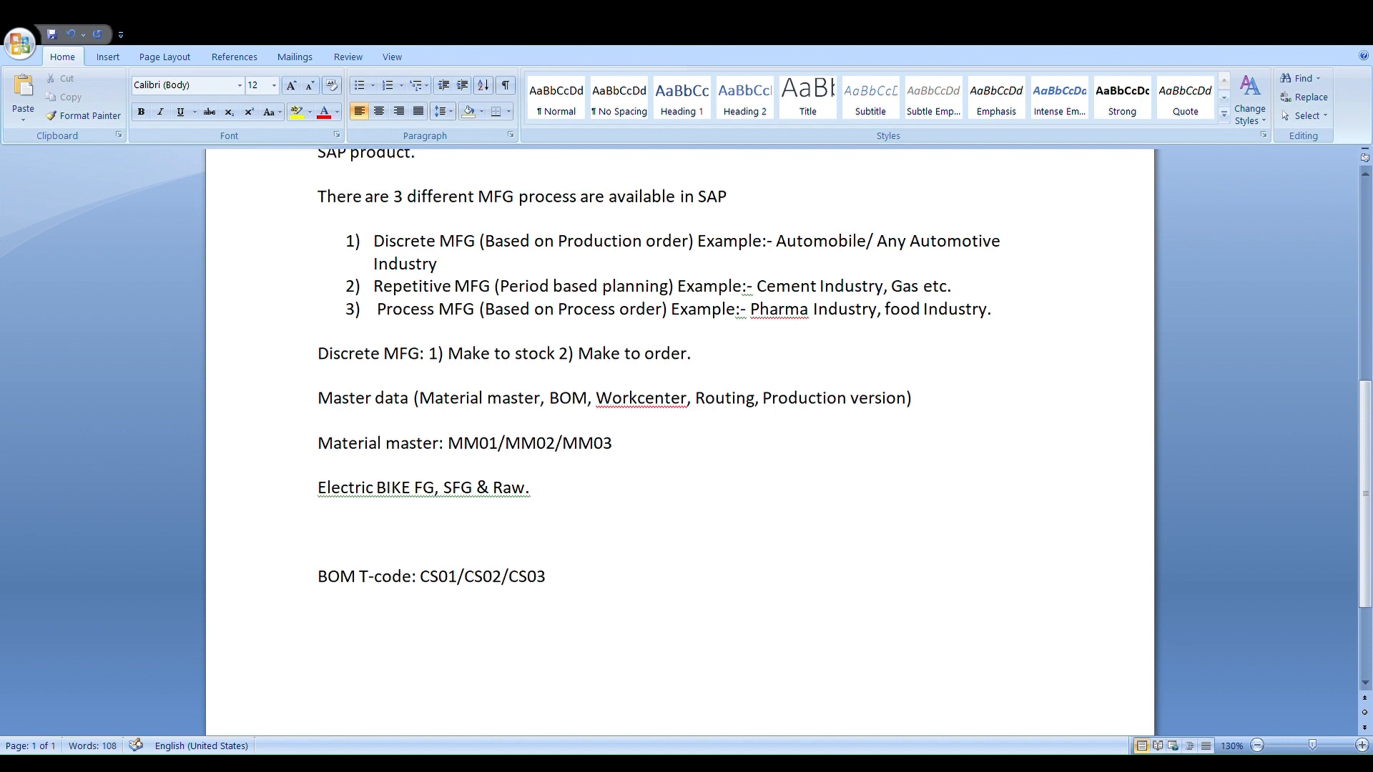
# - Add the line "Workcenter: CR01/CR02/CR03" below the BOM transaction codes
pyautogui.press('Return')
pyautogui.write('Workcenter: ')
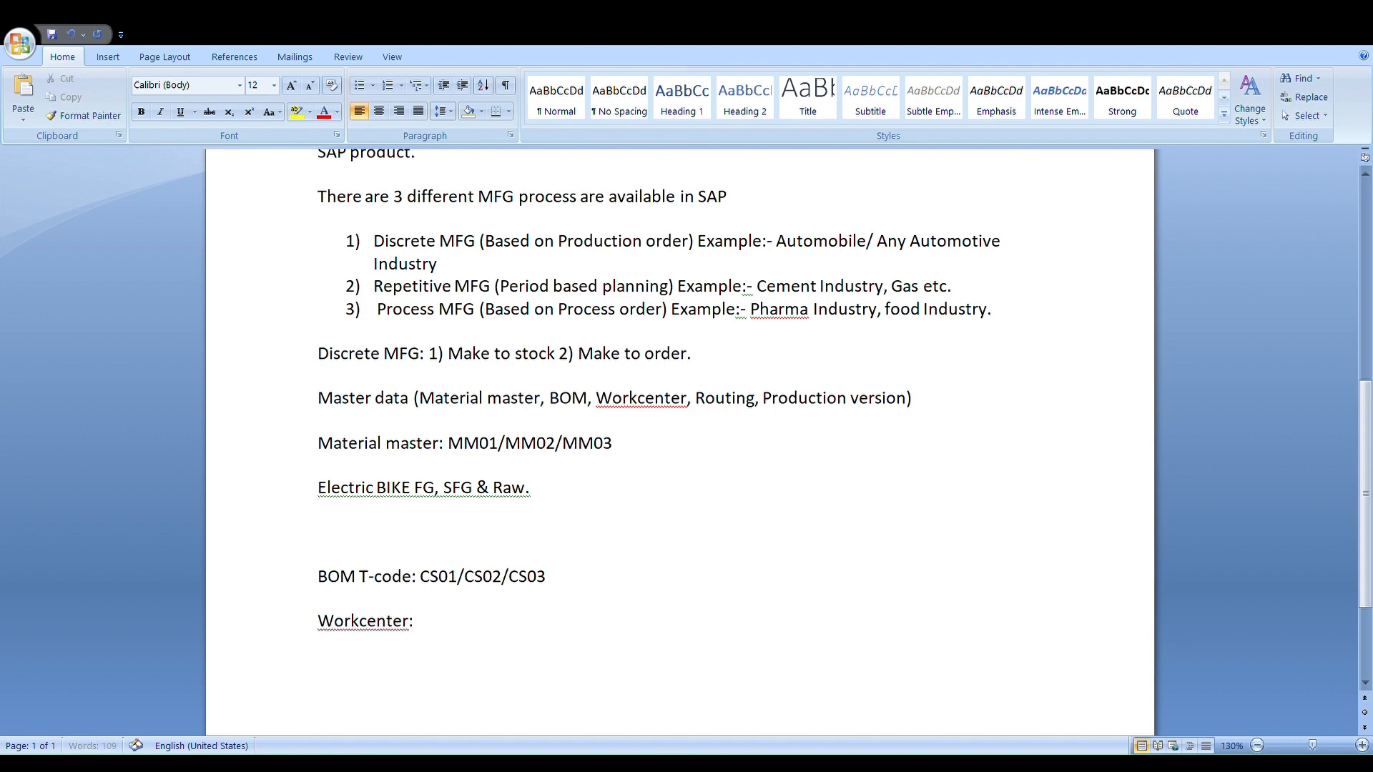
pyautogui.write('CR01/CR02')
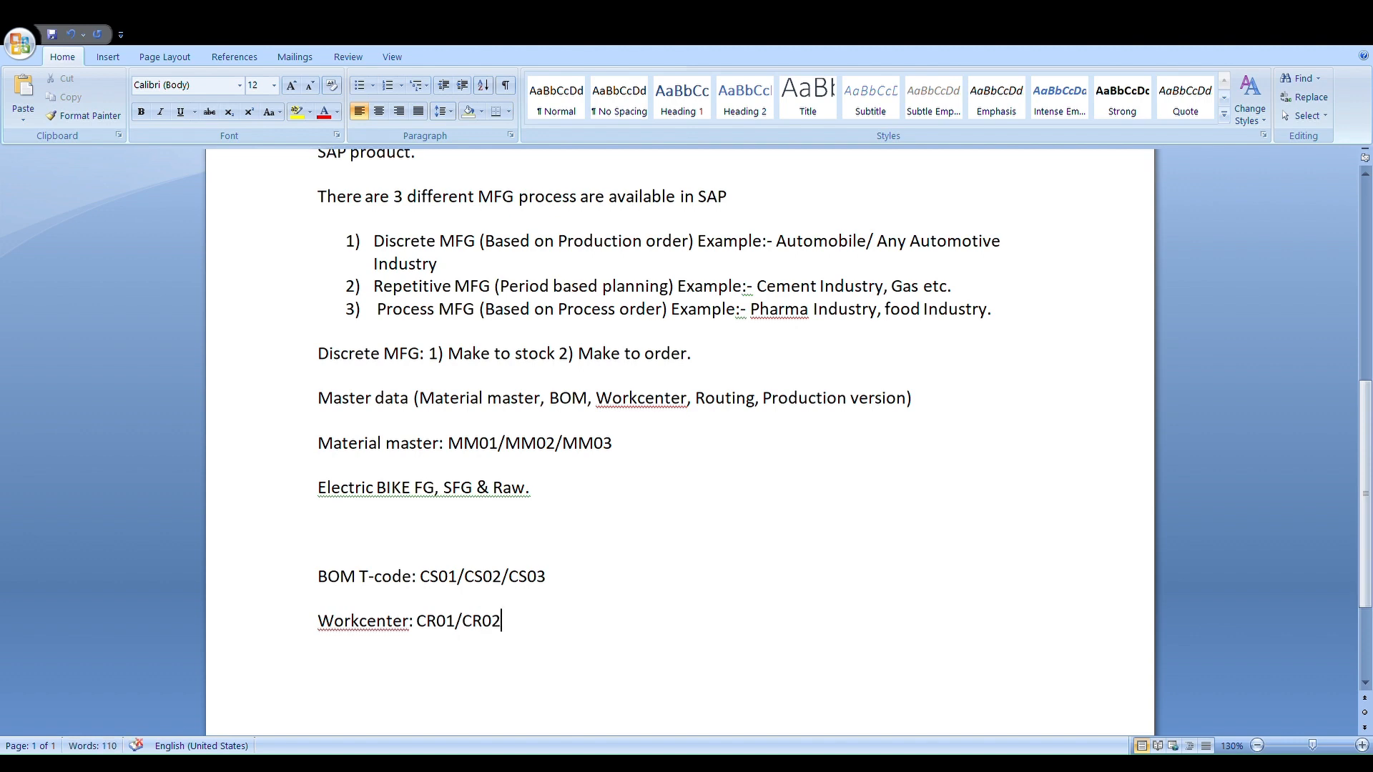
pyautogui.write('/CR03')
# - Add the line "Routing : CA01/CA02/CA03" below the work center transaction codes
pyautogui.press('Return')
pyautogui.write('Routig')
pyautogui.press('BackSpace')
pyautogui.write('n')
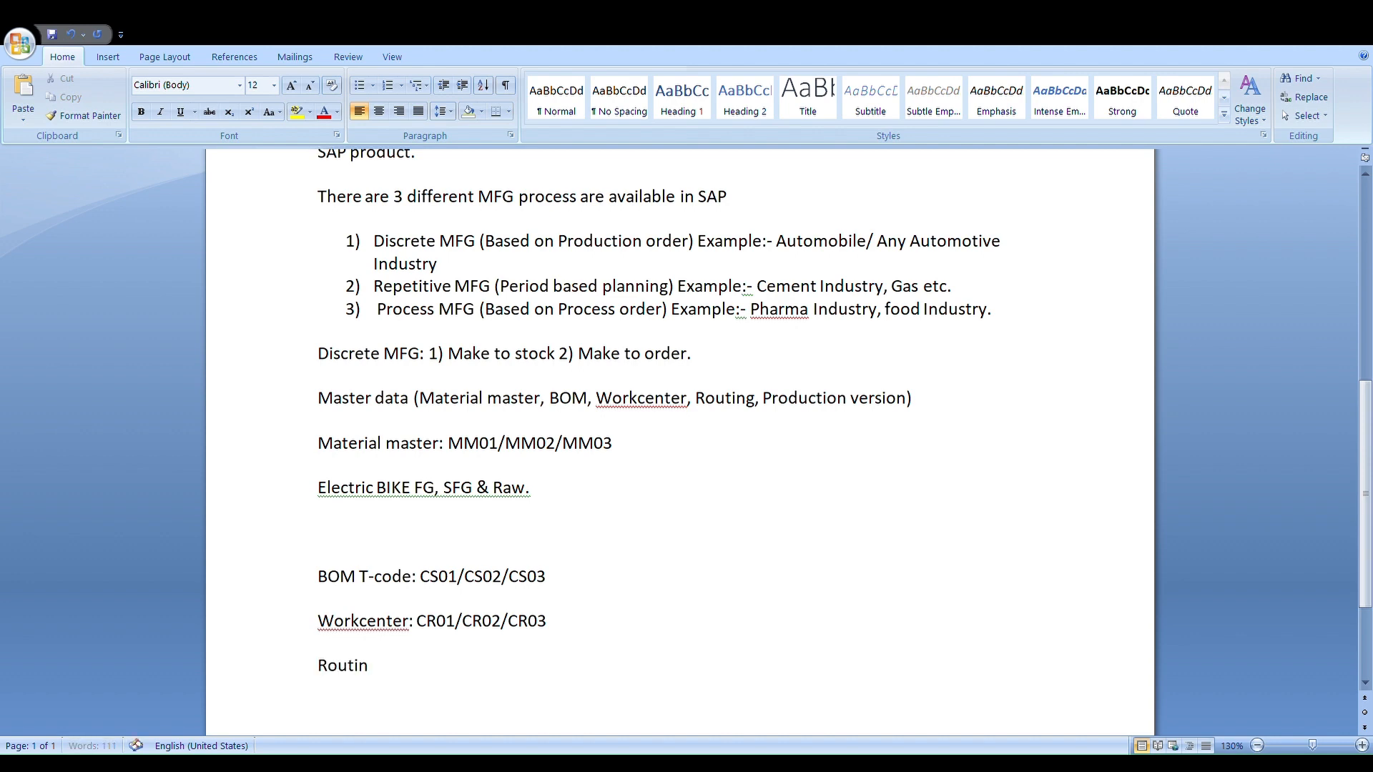
pyautogui.write('g : CA01/CA02/CA')
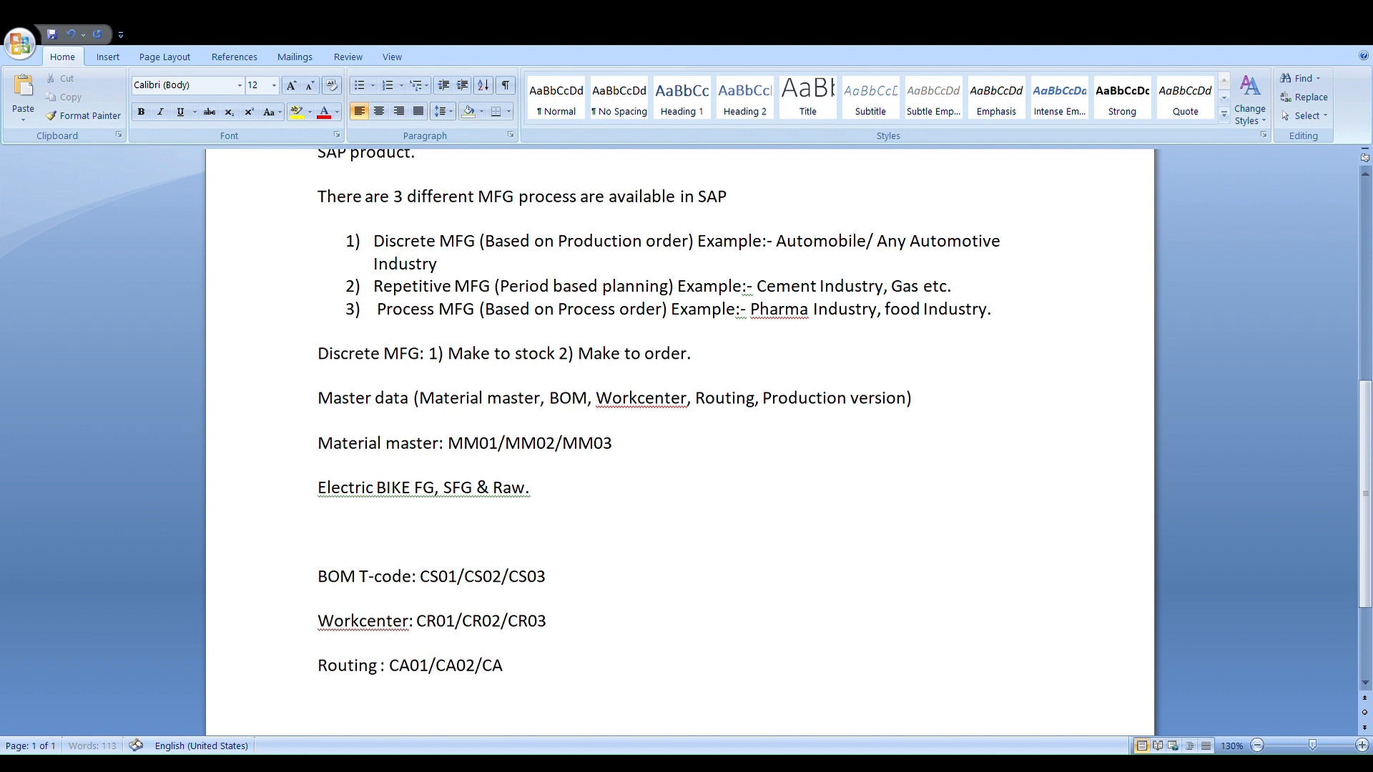
pyautogui.write('03')
pyautogui.scroll(-1, 486, 662)
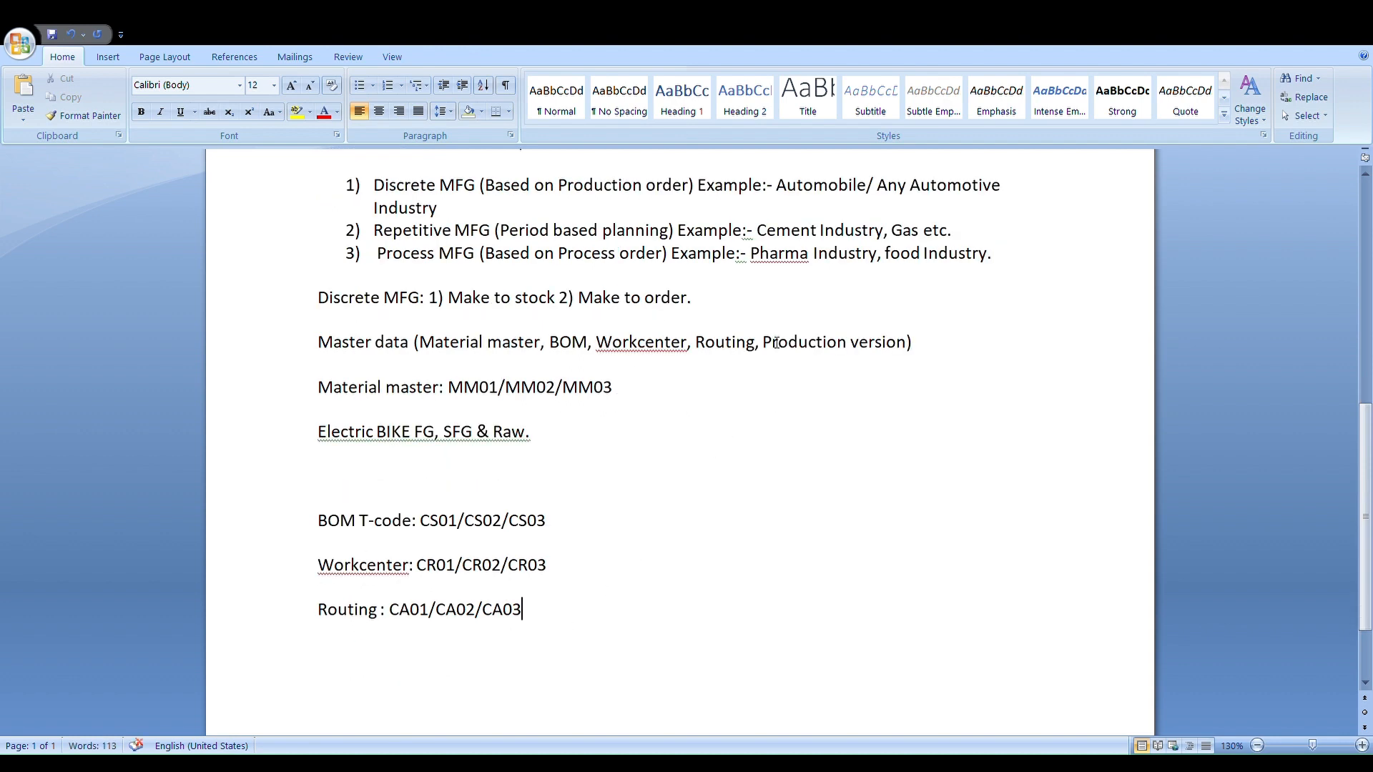
pyautogui.moveTo(764, 343); pyautogui.dragTo(917, 364)
pyautogui.click(887, 347)
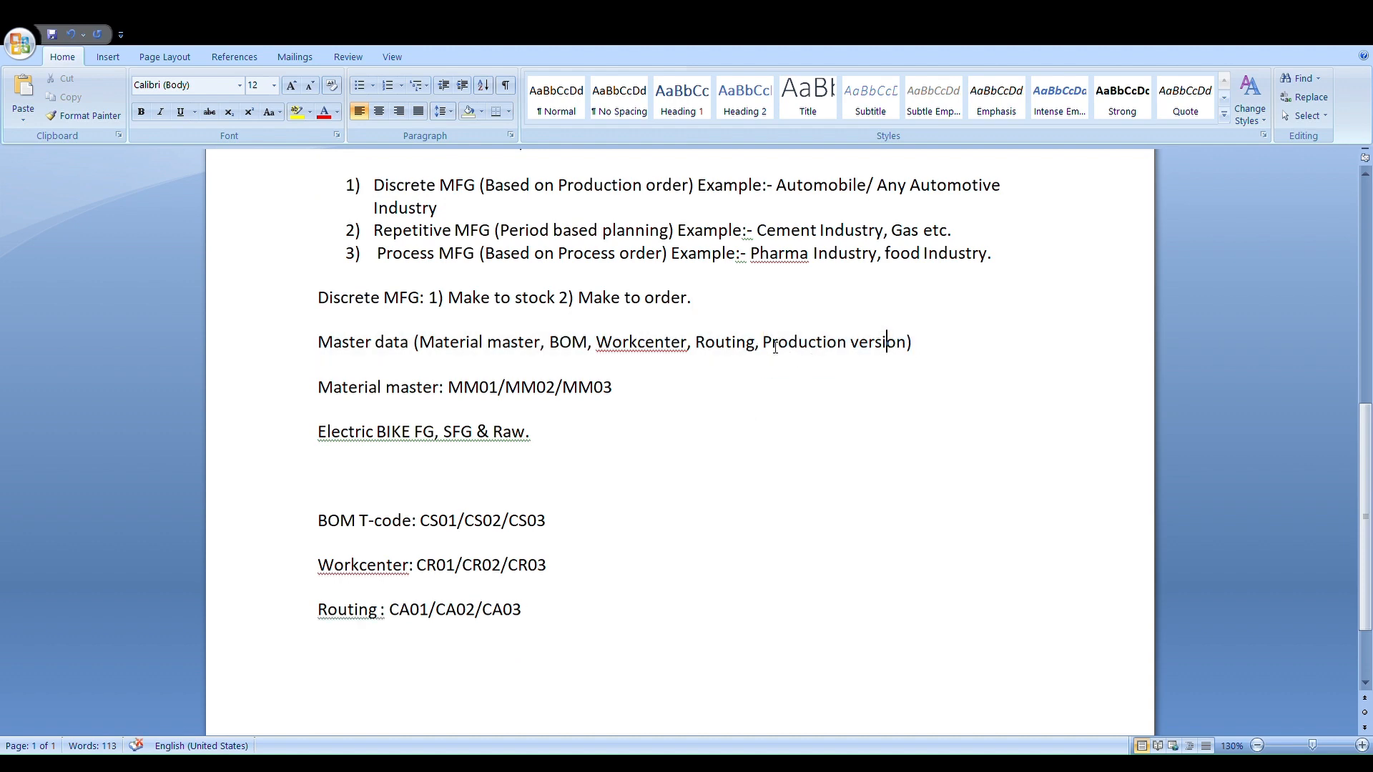